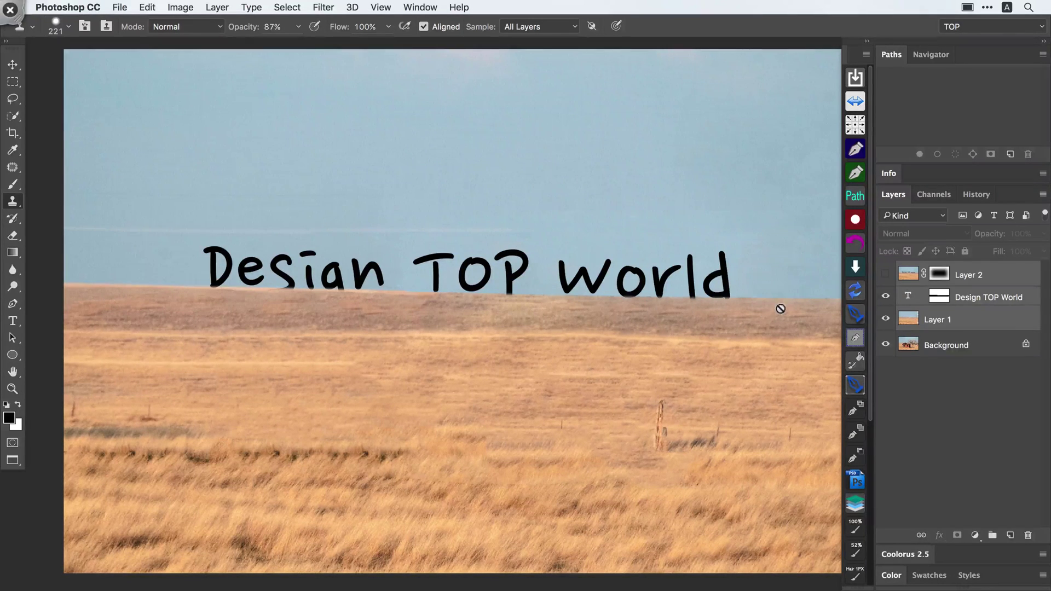
Show Layer 2 to view the finished composition with its blurred edges.
left_click_drag(727, 266, 718, 269)
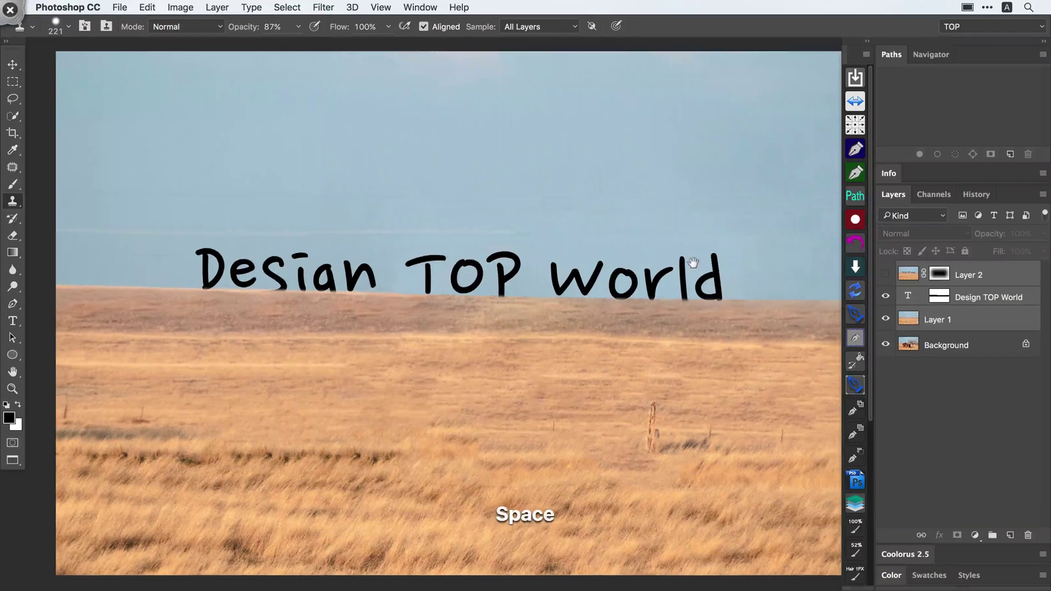
left_click(882, 317)
left_click_drag(701, 285, 669, 285)
left_click(885, 275)
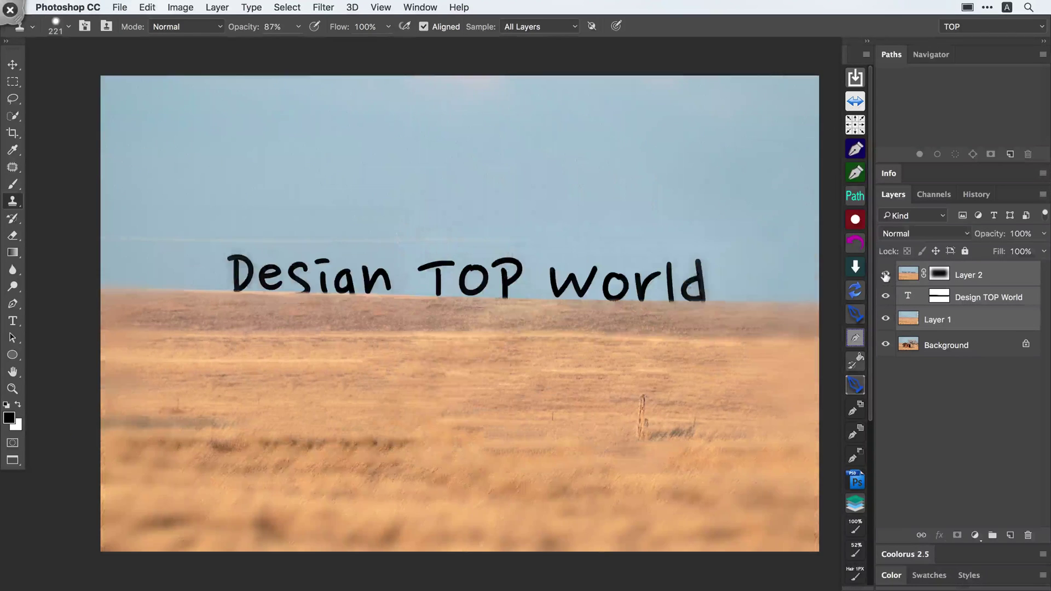
Hide Layer 2, the Design TOP World text layer and Layer 1, leaving only the Background photo.
left_click(972, 296)
left_click_drag(883, 278, 883, 296)
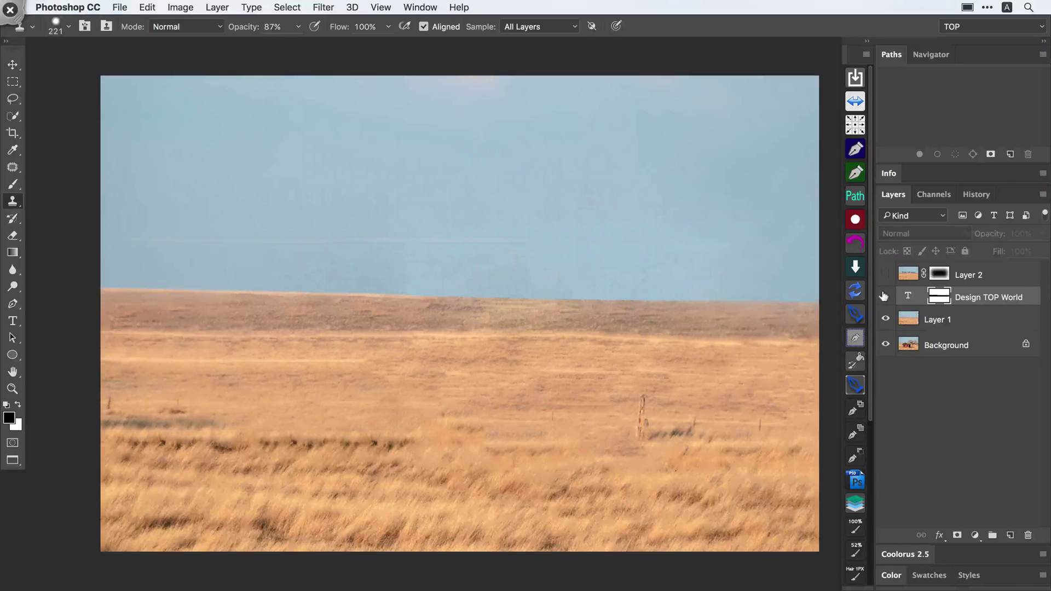
left_click(884, 318)
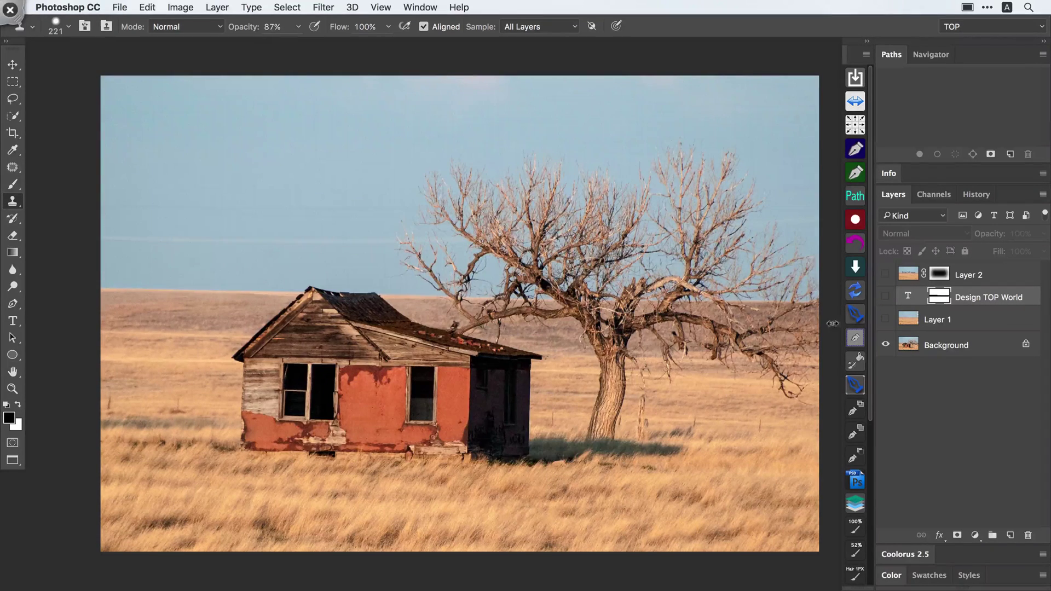
key("space")
mouse_move(652, 300)
left_mouse_down()
mouse_move(609, 294)
mouse_move(641, 300)
left_mouse_up()
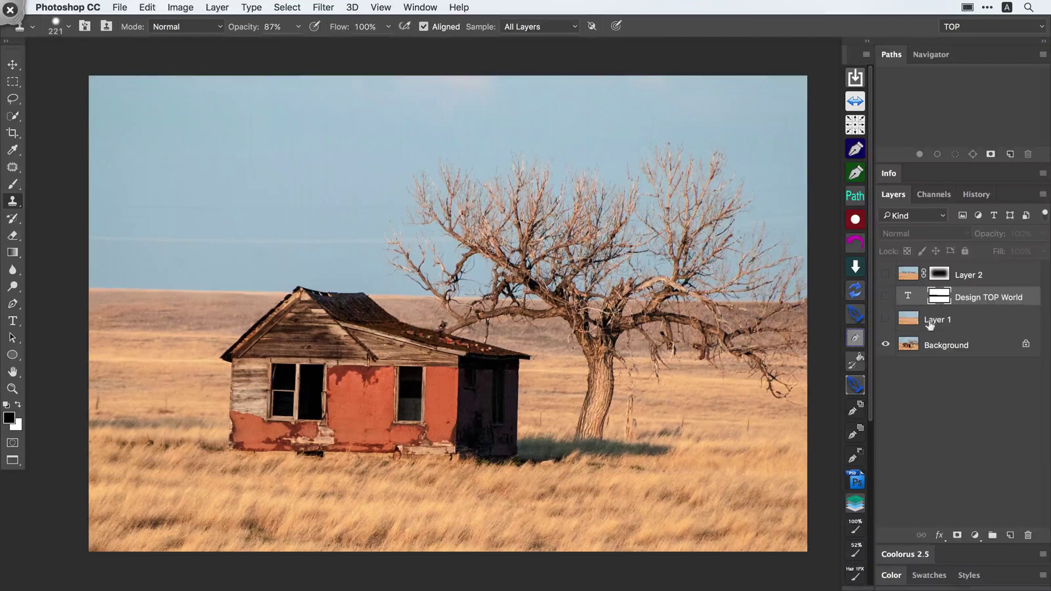
Duplicate the Background layer and set the Clone Stamp's opacity to 100%.
left_click(930, 343)
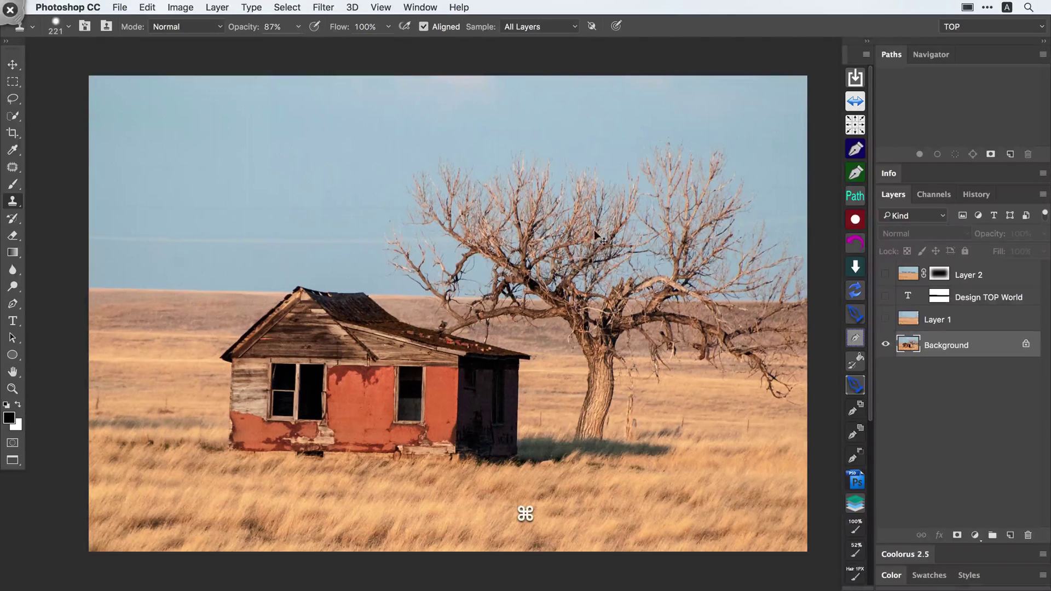
key("super+j")
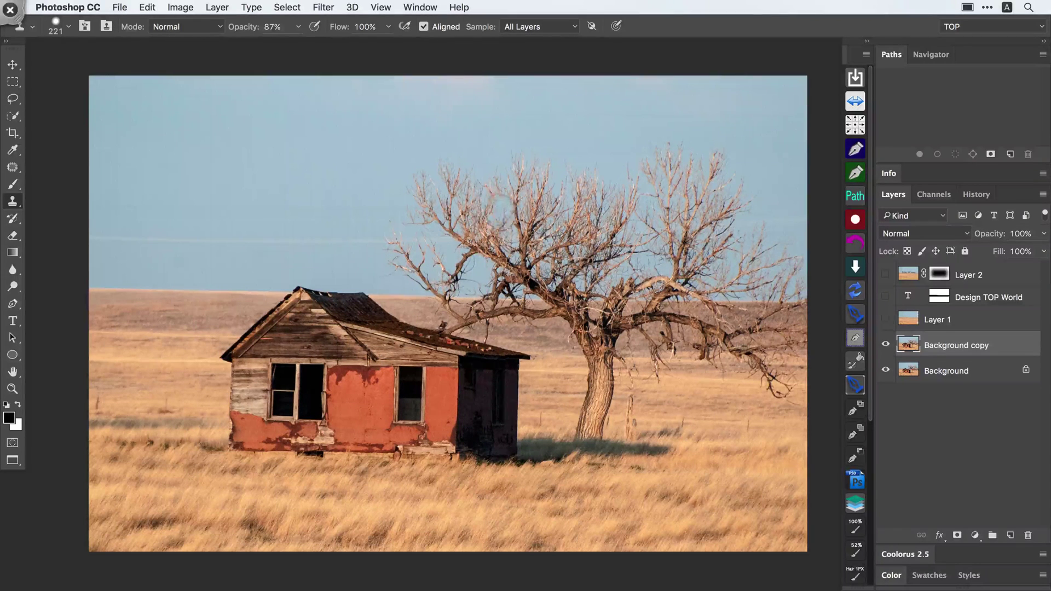
left_click_drag(239, 27, 319, 33)
left_click_drag(237, 27, 269, 34)
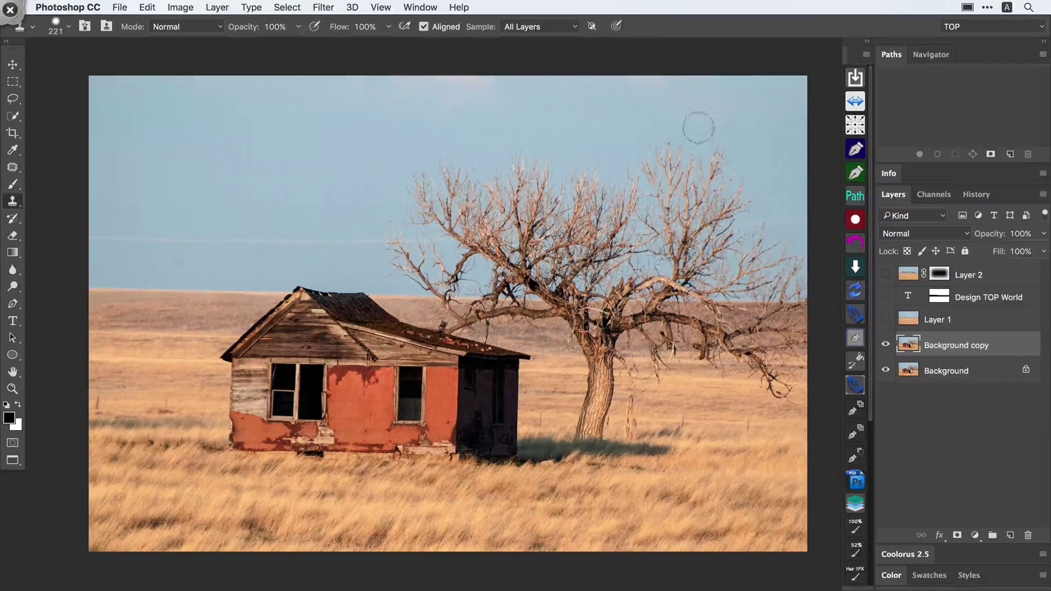
Clone sky over the topmost branches on the right part of the tree's crown.
key("alt")
key("alt")
left_click_drag(647, 166, 747, 180)
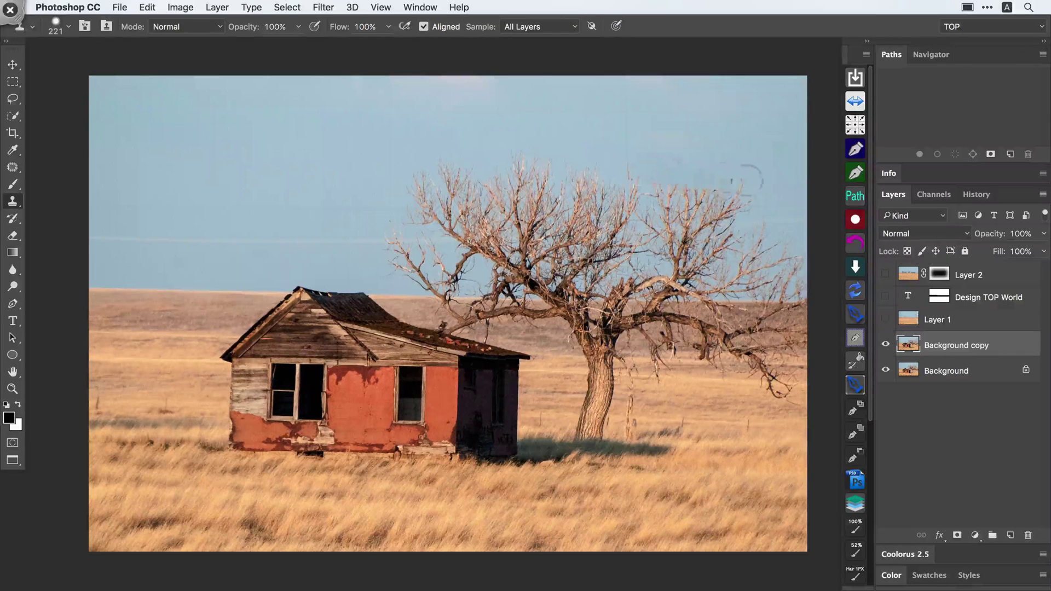
key("alt")
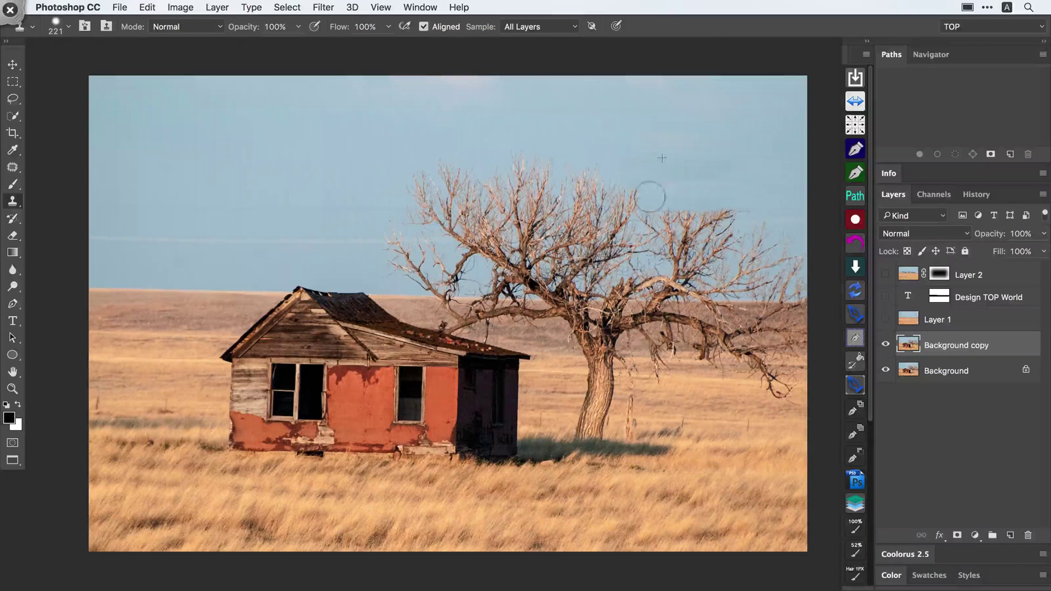
Clone sky over the upper branch tips on the left and middle parts of the tree's crown.
left_click(425, 142, "alt")
mouse_move(422, 174)
left_mouse_down()
mouse_move(452, 177)
mouse_move(429, 196)
mouse_move(441, 193)
left_mouse_up()
left_click(499, 145, "alt")
left_click_drag(513, 160, 539, 183)
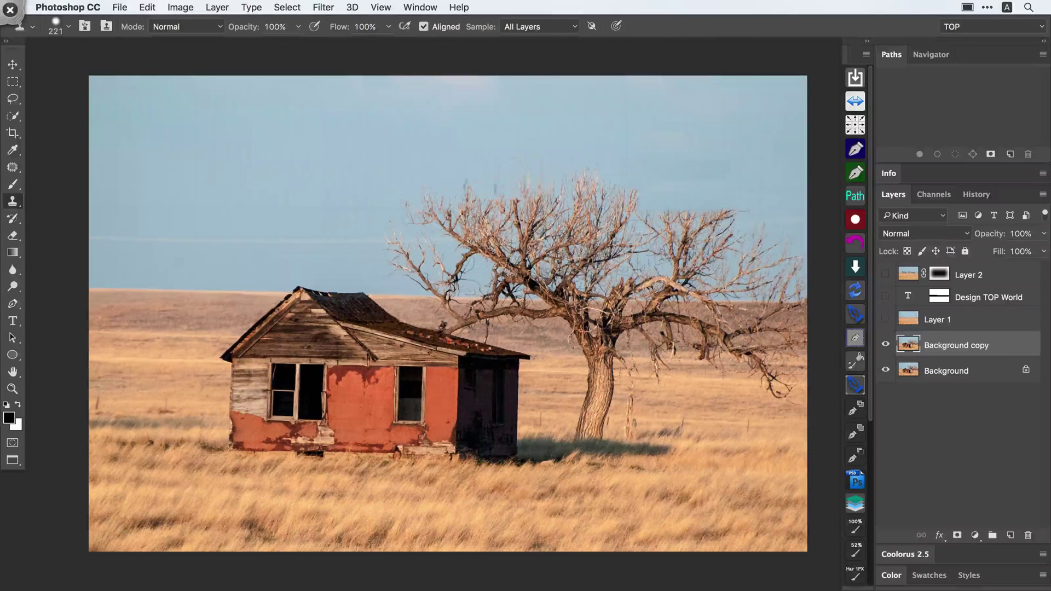
left_click(588, 140, "alt")
mouse_move(619, 175)
left_mouse_down()
mouse_move(529, 186)
mouse_move(557, 195)
mouse_move(464, 198)
mouse_move(525, 208)
left_mouse_up()
left_click(508, 167, "alt")
left_click(362, 204, "alt")
left_click(381, 219, "alt")
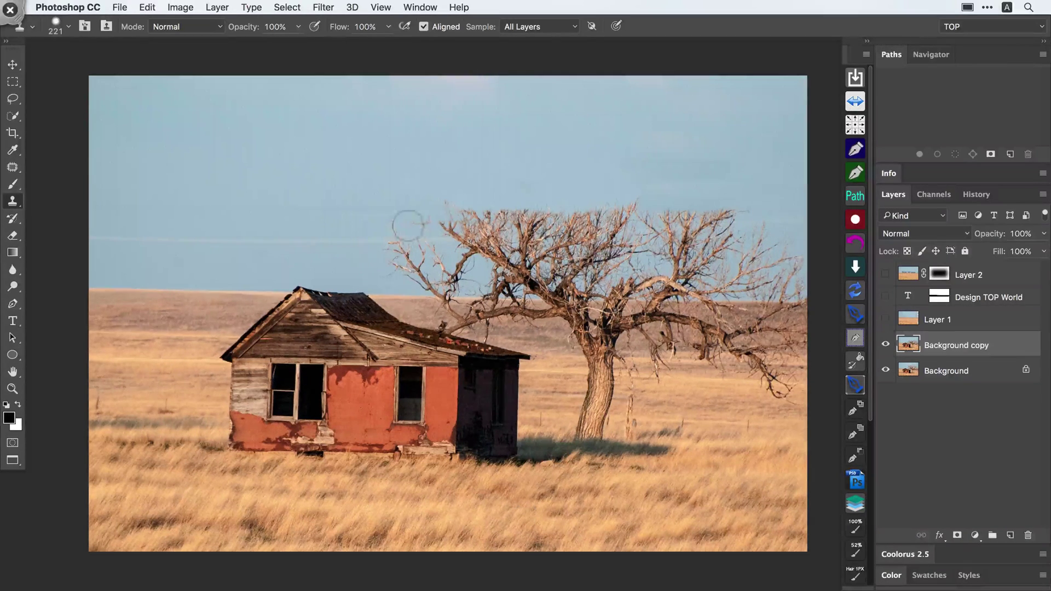
Clone another strip of sky over the left and middle crown, shortening the branches further.
left_click(454, 178, "alt")
mouse_move(386, 224)
left_mouse_down()
mouse_move(457, 228)
mouse_move(458, 210)
mouse_move(481, 230)
mouse_move(510, 220)
mouse_move(471, 234)
mouse_move(518, 235)
mouse_move(577, 212)
mouse_move(591, 218)
left_mouse_up()
left_click(480, 173, "alt")
left_click(488, 176, "alt")
left_click(535, 181, "alt")
left_click(602, 196, "alt")
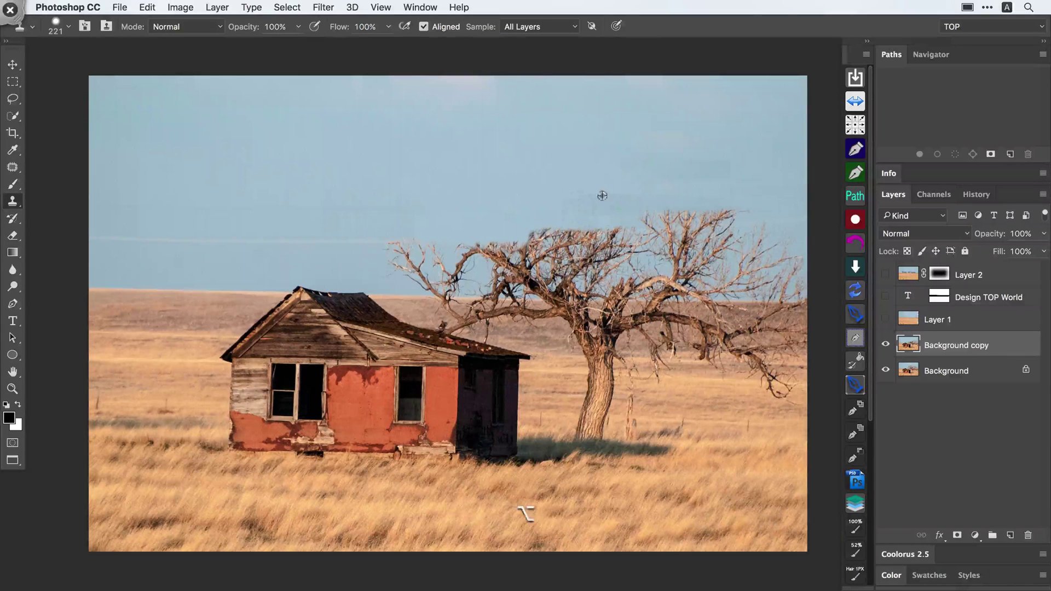
Clone sky over the remaining high branch tips on the right side of the crown.
left_click(759, 203, "alt")
mouse_move(684, 212)
left_mouse_down()
mouse_move(666, 214)
mouse_move(736, 208)
left_mouse_up()
left_click(770, 202, "alt")
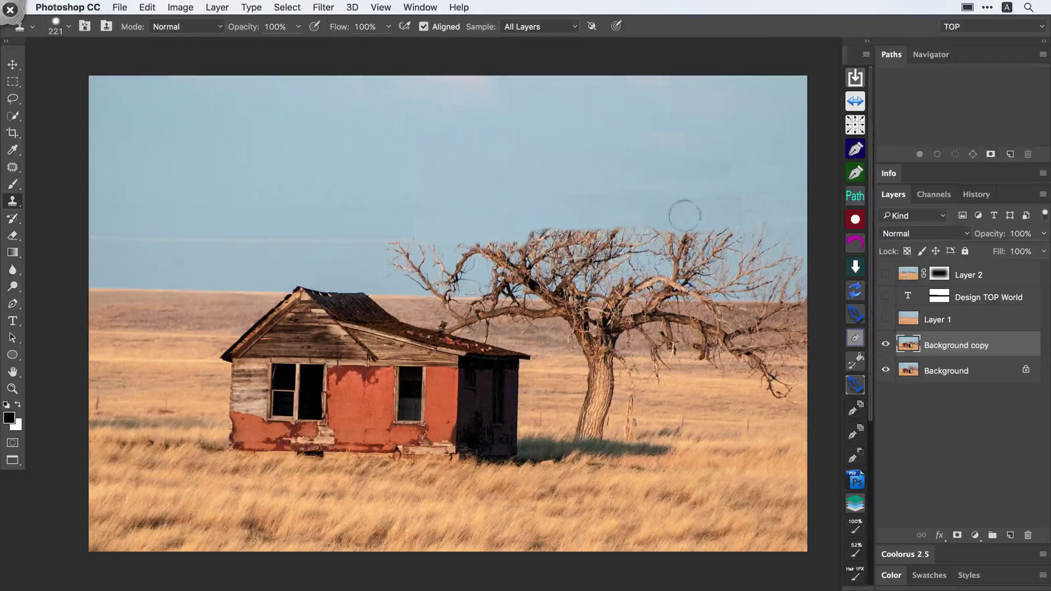
Clone sky over the left branches of the tree that reach above the house roof.
left_click(349, 255, "alt")
mouse_move(411, 264)
left_mouse_down()
mouse_move(457, 281)
mouse_move(434, 283)
mouse_move(430, 260)
mouse_move(478, 280)
mouse_move(464, 254)
mouse_move(571, 235)
mouse_move(555, 232)
mouse_move(591, 241)
mouse_move(542, 252)
left_mouse_up()
left_click(393, 262, "alt")
left_click(396, 262, "alt")
left_click(443, 268, "alt")
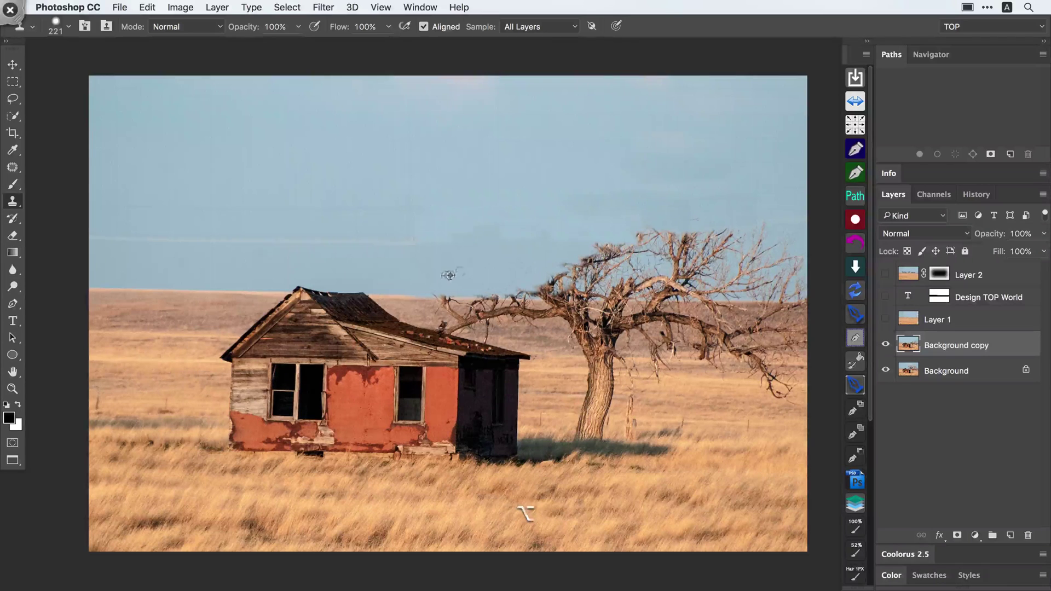
Clone sky from the left just above the horizon over the branches above the trunk.
left_click_drag(466, 274, 669, 284)
left_click(521, 275, "alt")
left_click(529, 274, "alt")
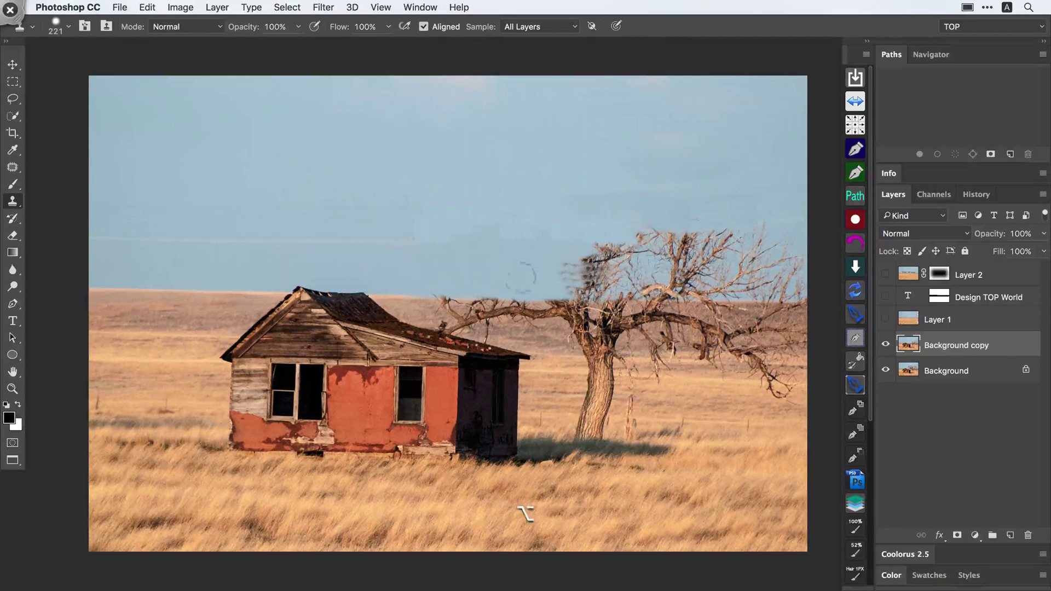
left_click(526, 276, "alt")
left_click_drag(563, 286, 677, 288)
left_click(520, 279, "alt")
left_click_drag(559, 284, 694, 288)
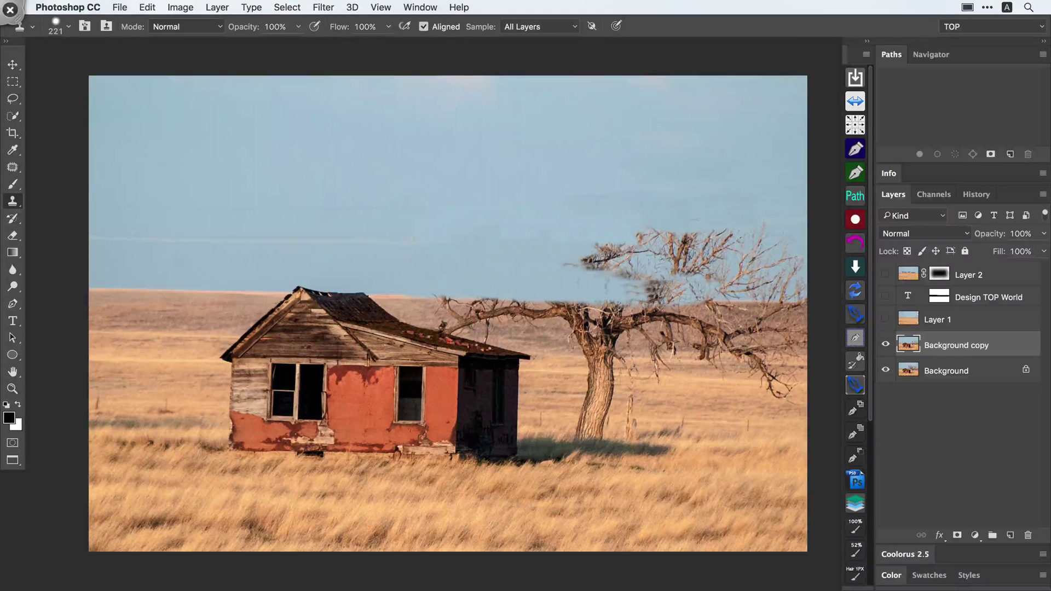
Extend the cloned sky strip along the horizon through the branches to the photo's right edge.
left_click_drag(591, 287, 812, 291)
left_click(548, 277, "alt")
left_click_drag(596, 287, 804, 296)
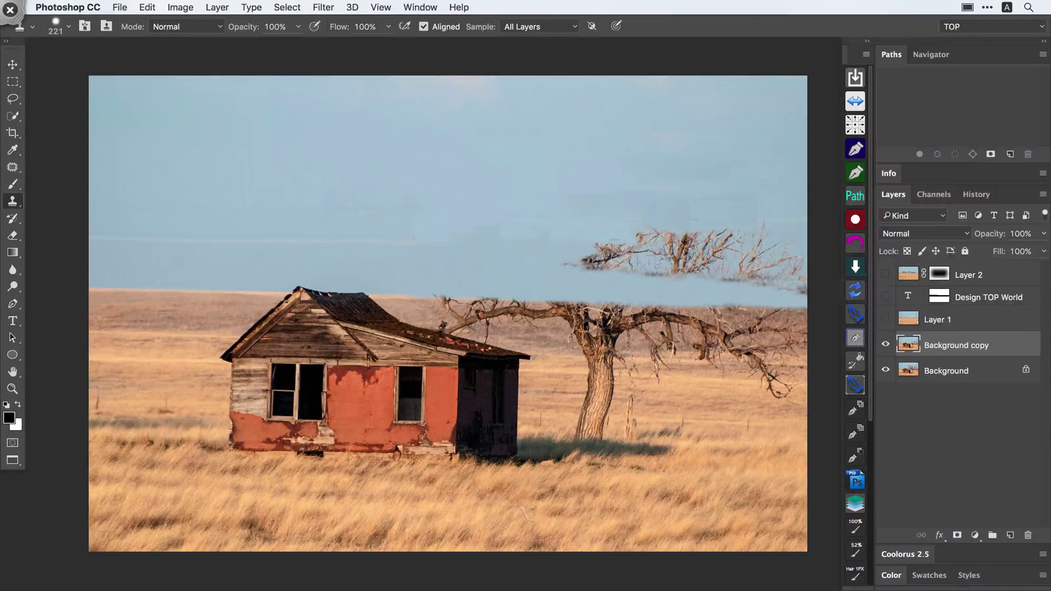
Clone sky over the detached branches left floating above the horizon.
left_click_drag(576, 263, 718, 261)
left_click(544, 270, "alt")
left_click(553, 268, "alt")
left_click_drag(595, 267, 700, 265)
left_click(596, 247, "alt")
mouse_move(594, 246)
left_mouse_down()
mouse_move(697, 245)
mouse_move(779, 277)
mouse_move(789, 266)
left_mouse_up()
left_click(615, 274, "alt")
left_click(671, 265, "alt")
left_click_drag(715, 266, 795, 298)
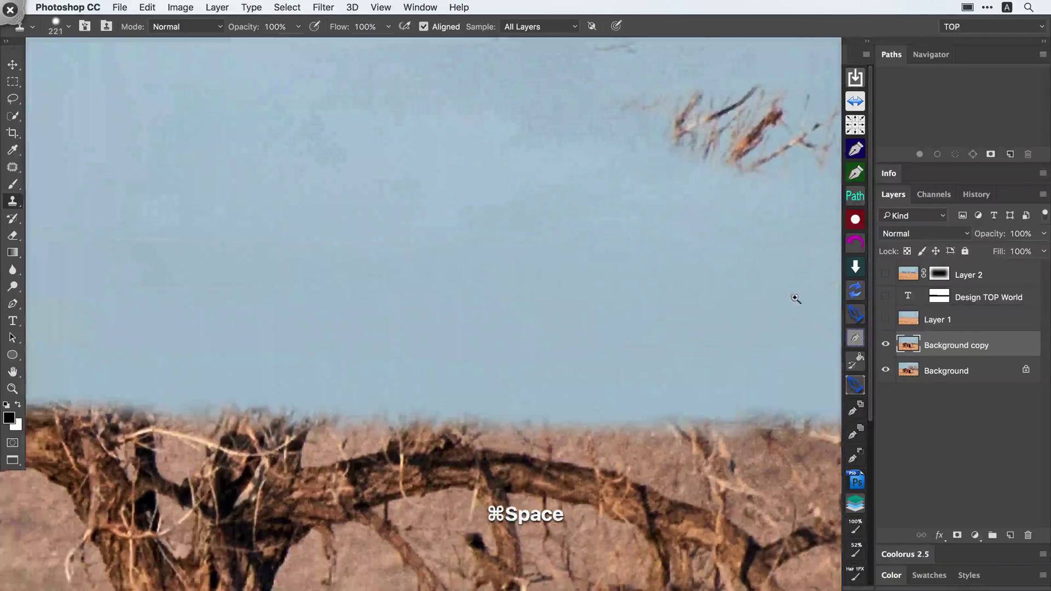
Zoom in on the sky at the right and clone clean sky over the leftover twigs.
left_click_drag(676, 250, 641, 267)
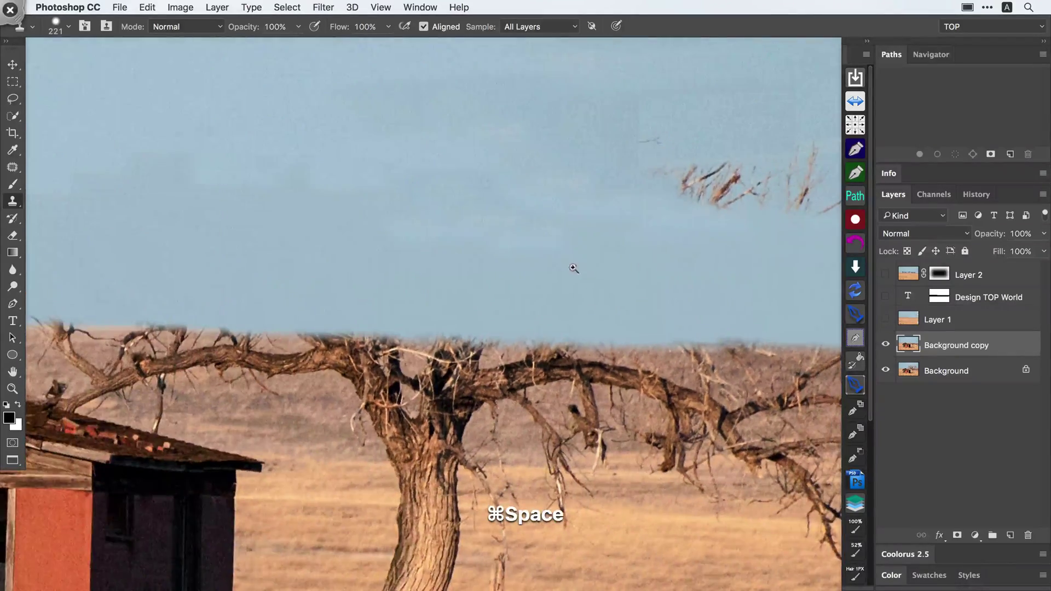
left_click_drag(559, 259, 578, 193)
left_click_drag(617, 227, 602, 233)
left_click_drag(615, 231, 461, 289)
left_click(483, 221, "alt")
mouse_move(560, 220)
left_mouse_down()
mouse_move(584, 231)
mouse_move(653, 210)
mouse_move(774, 228)
left_mouse_up()
left_click(590, 232, "alt")
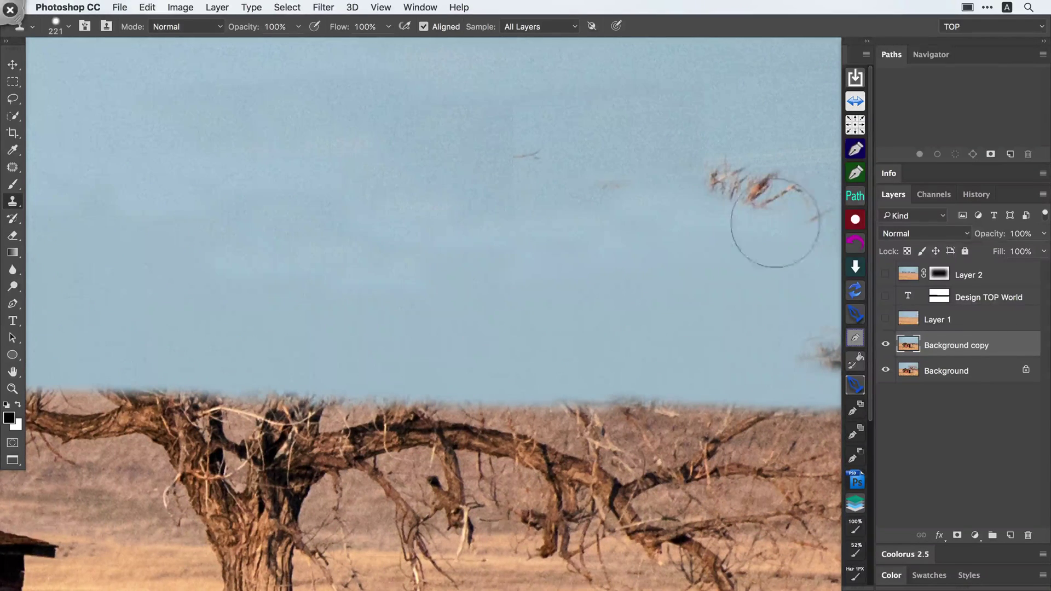
Clone sky over the last branch remnants along the photo's right edge.
left_click_drag(702, 217, 638, 223)
left_click_drag(709, 202, 703, 207)
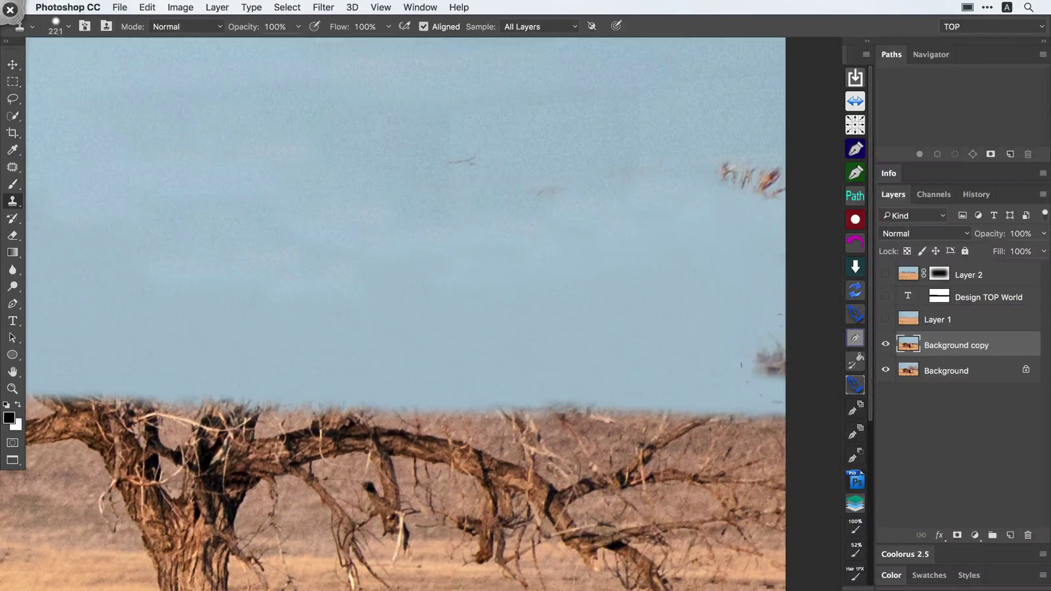
left_click_drag(764, 358, 776, 361)
left_click(699, 246, "alt")
left_click_drag(723, 206, 763, 190)
mouse_move(671, 246)
left_mouse_down()
mouse_move(576, 264)
mouse_move(684, 251)
left_mouse_up()
left_click_drag(609, 225, 676, 249)
left_click_drag(619, 230, 572, 232)
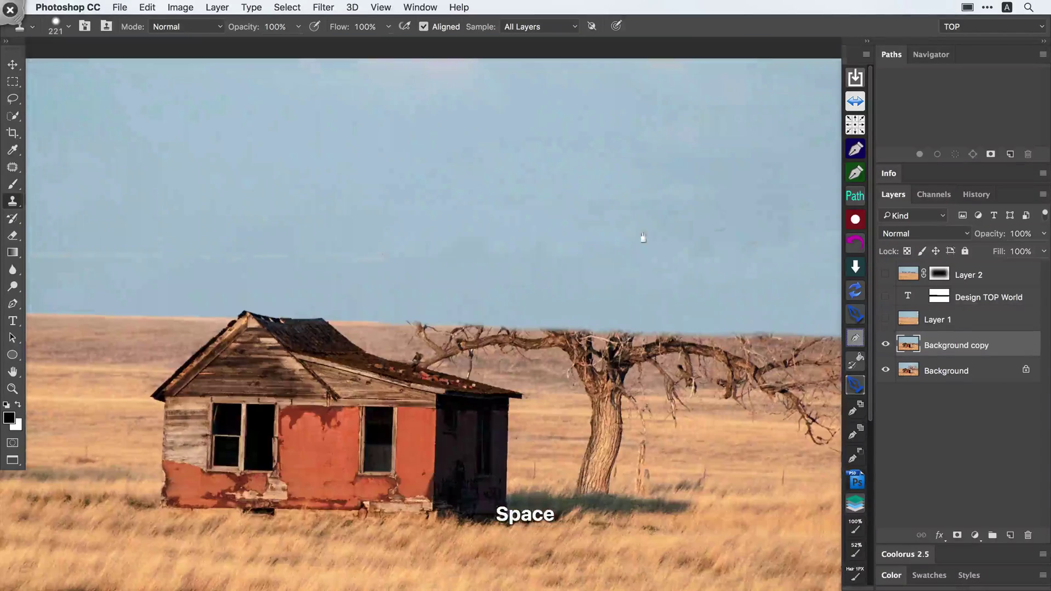
Reduce the Clone Stamp to 171 px and clone the field over the long branch behind the roof.
left_click_drag(625, 271, 651, 244)
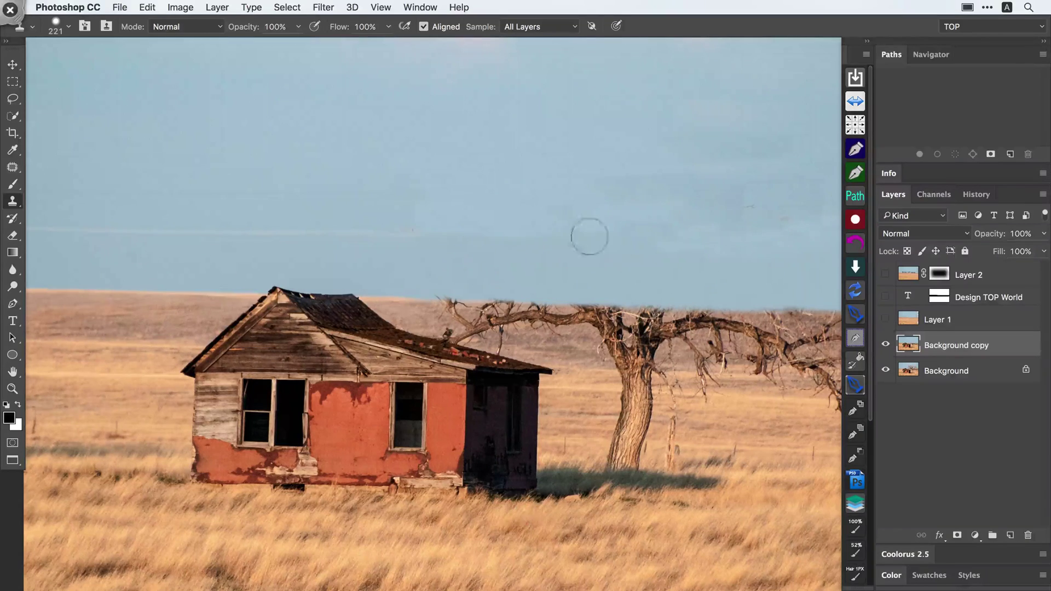
mouse_move(589, 237)
left_mouse_down()
mouse_move(531, 246)
mouse_move(563, 246)
mouse_move(730, 192)
left_mouse_up()
mouse_move(465, 252)
left_mouse_down()
mouse_move(488, 254)
mouse_move(462, 250)
left_mouse_up()
left_click_drag(469, 252, 465, 251)
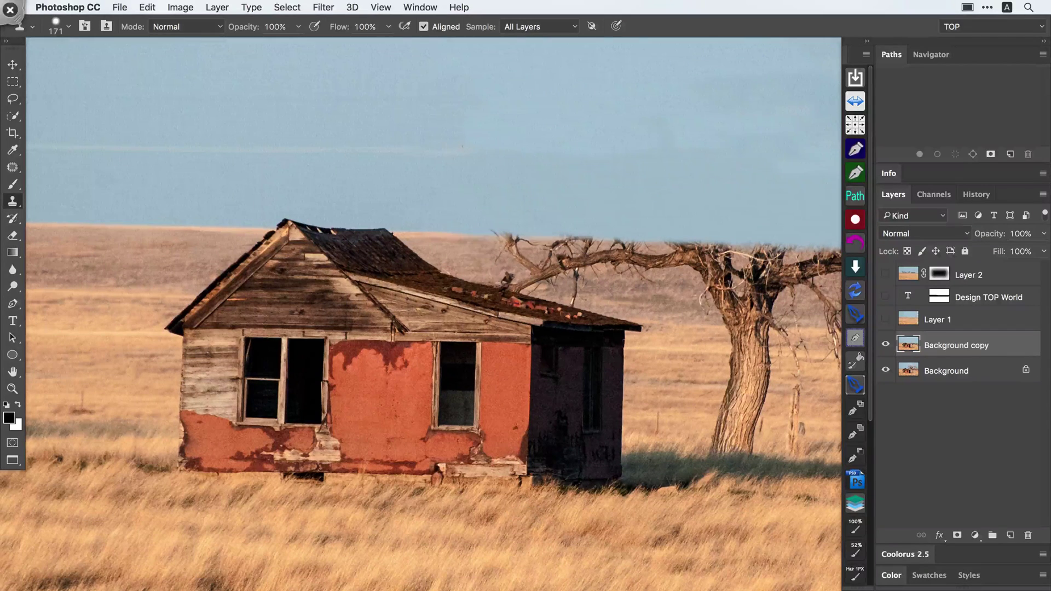
left_click(541, 257)
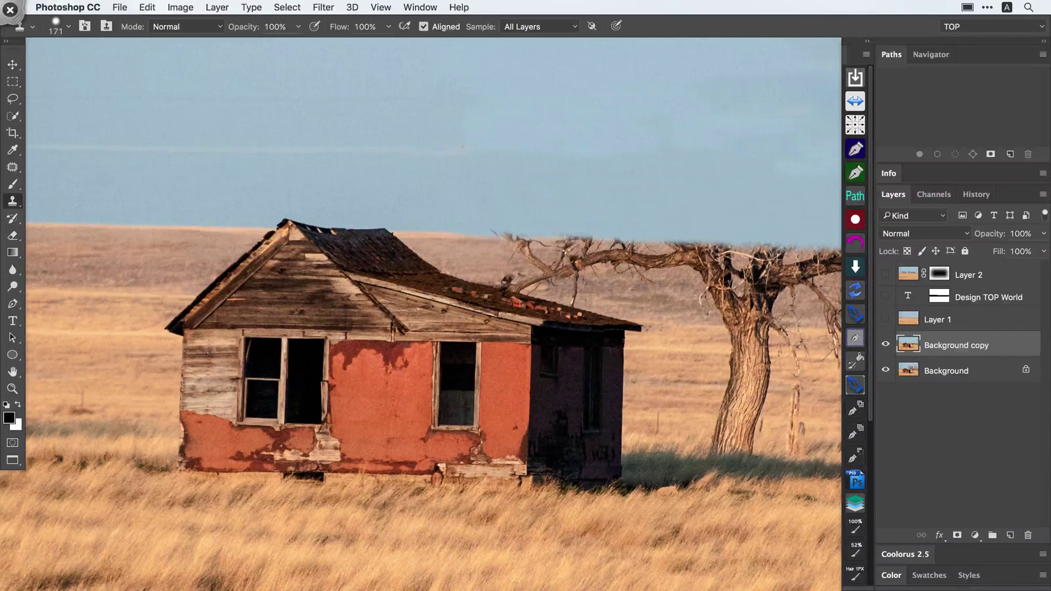
left_click_drag(529, 258, 642, 259)
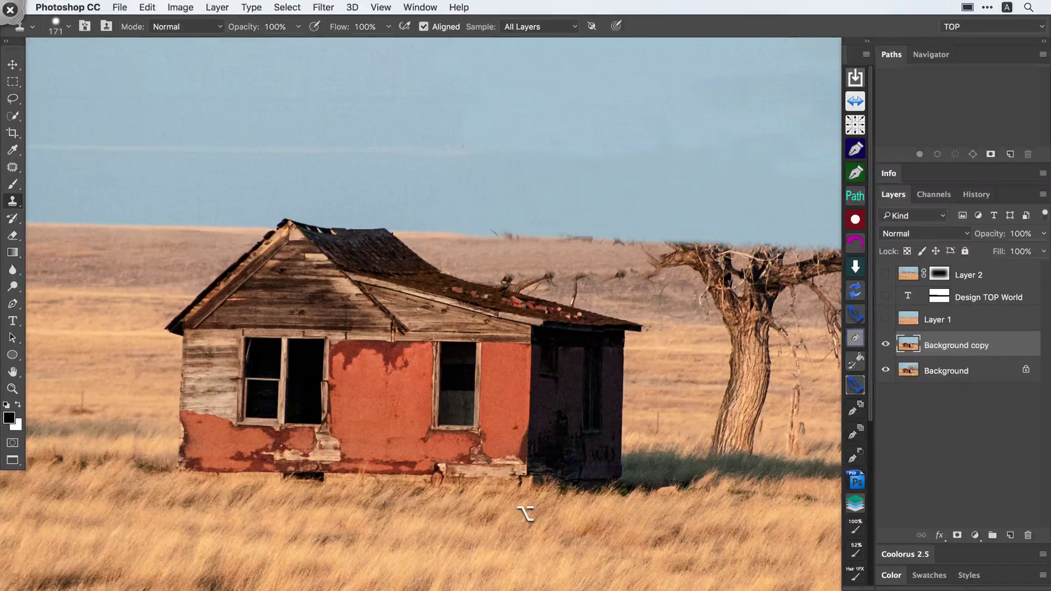
Clone dry grass across the middle of the tree trunk.
mouse_move(698, 298)
left_mouse_down()
mouse_move(493, 269)
mouse_move(601, 278)
left_mouse_up()
left_click(489, 315, "alt")
left_click_drag(517, 313, 586, 312)
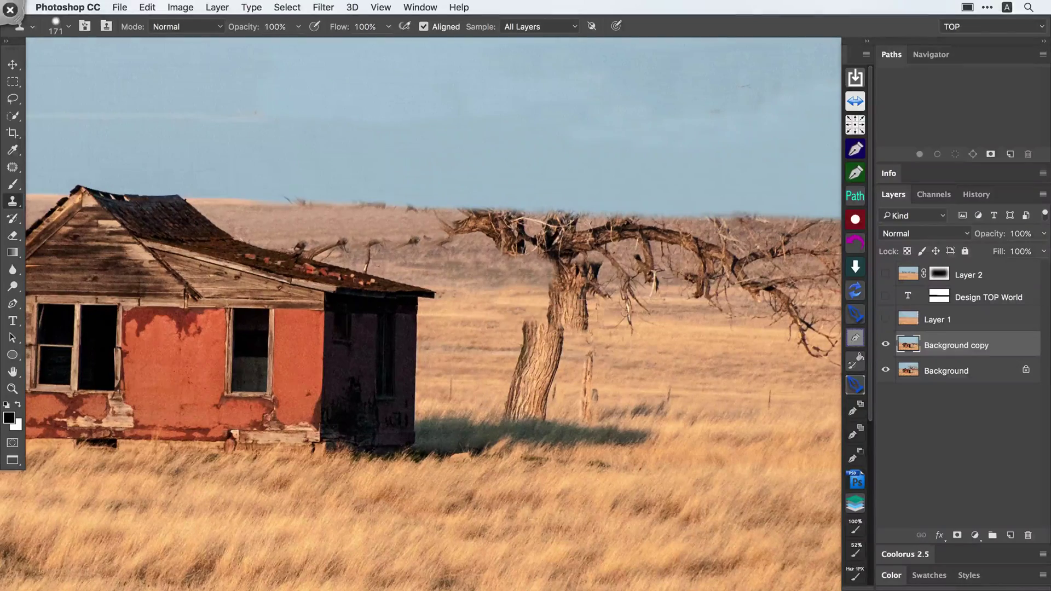
left_click_drag(367, 207, 362, 262)
left_click_drag(612, 246, 573, 250)
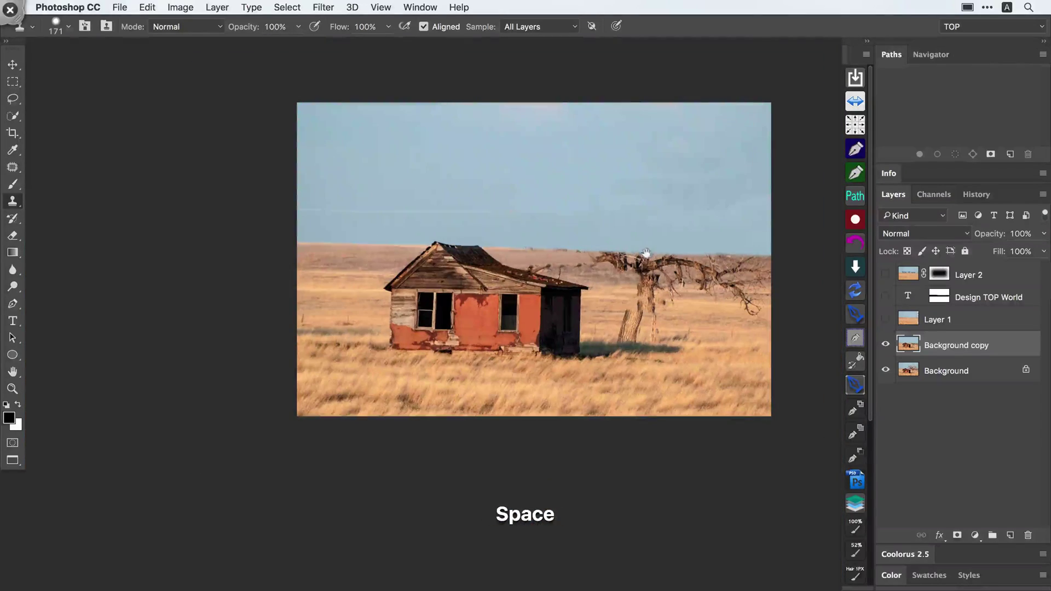
left_click_drag(650, 249, 598, 288)
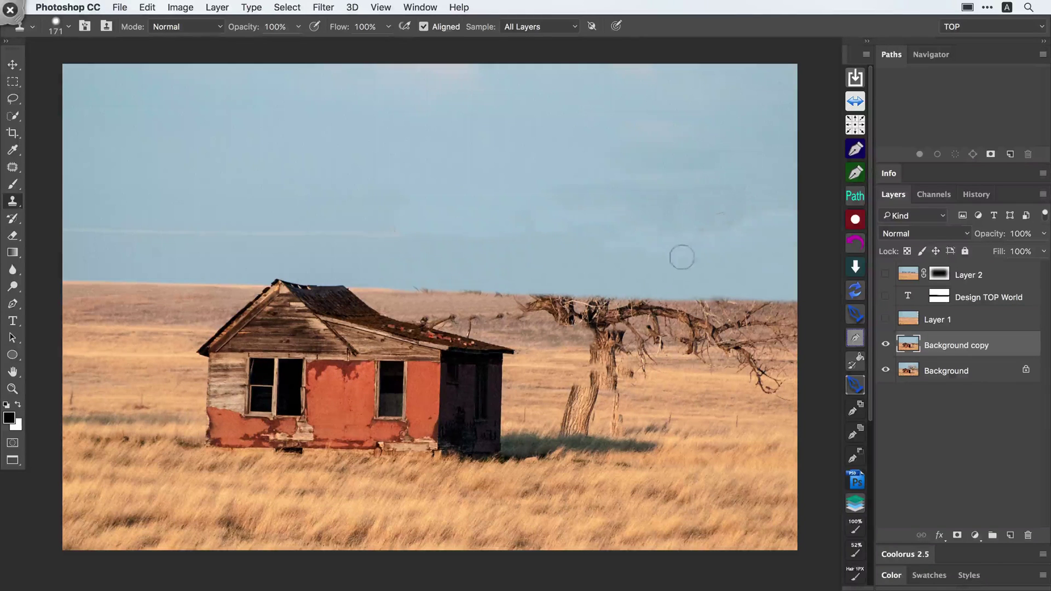
Hide the Background copy layer and make Layer 1 visible, keeping Layer 2 and the text layer hidden.
left_click(883, 341)
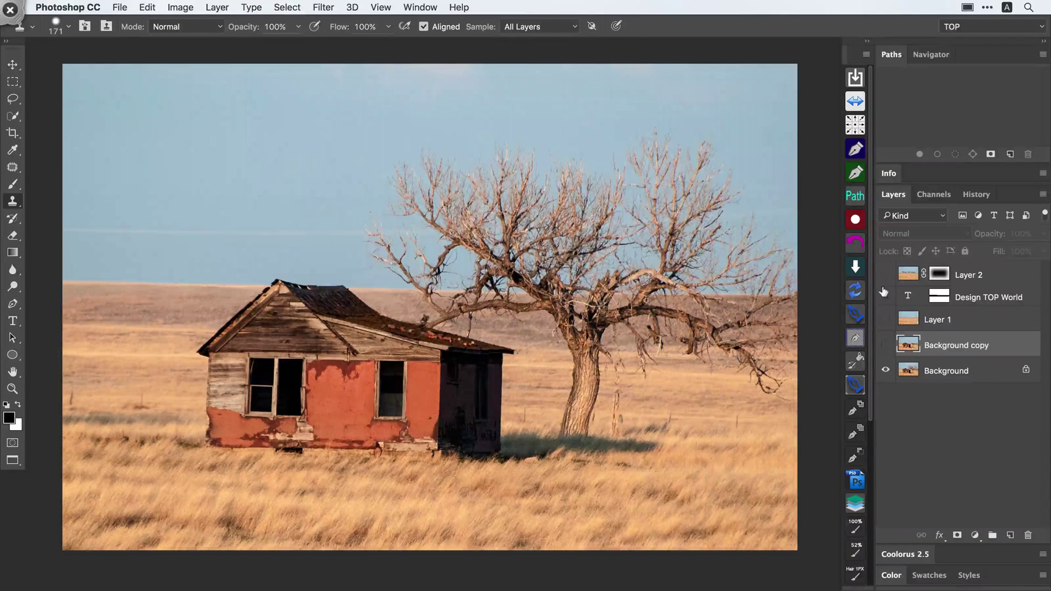
left_click_drag(884, 274, 884, 320)
left_click_drag(726, 296, 706, 296)
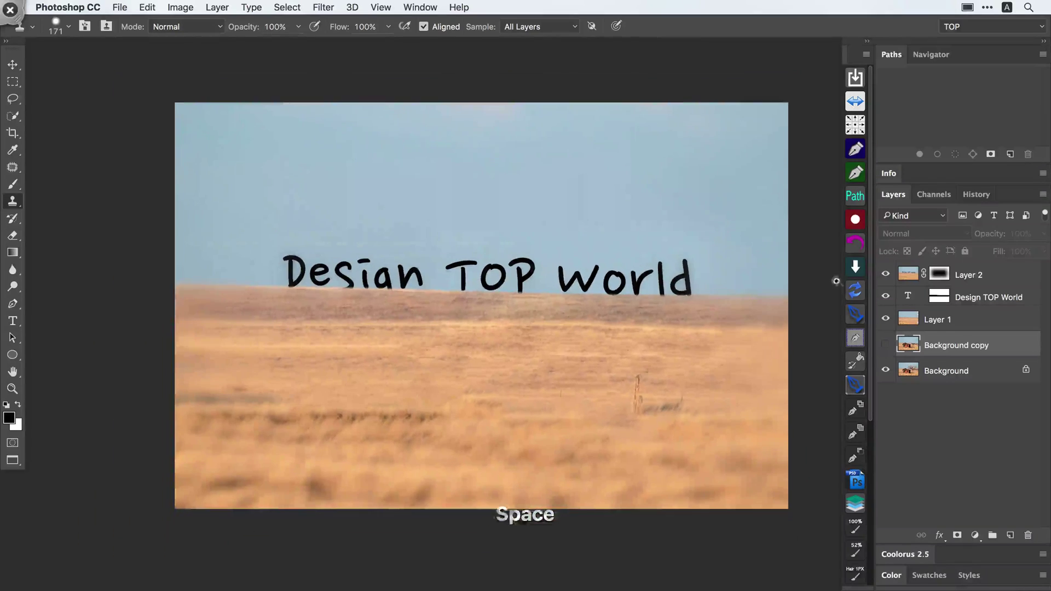
left_click(884, 274)
left_click(885, 297)
left_click_drag(638, 333, 664, 352)
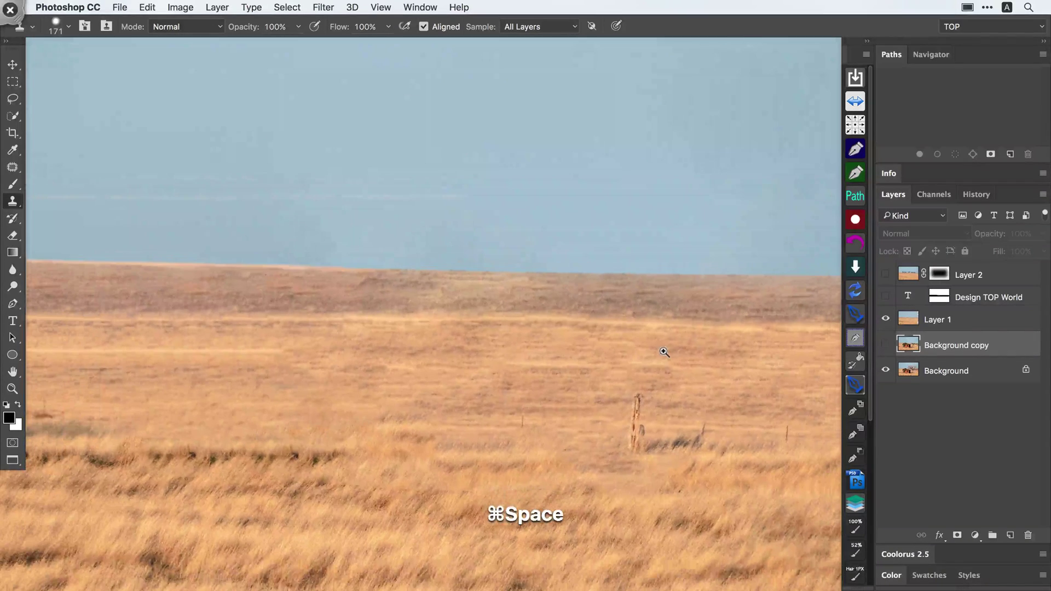
Compare the cloned Background copy with the clean landscape on Layer 1 by switching their visibility.
left_click(885, 321)
left_click(884, 344)
mouse_move(766, 328)
left_mouse_down()
mouse_move(706, 341)
mouse_move(764, 354)
left_mouse_up()
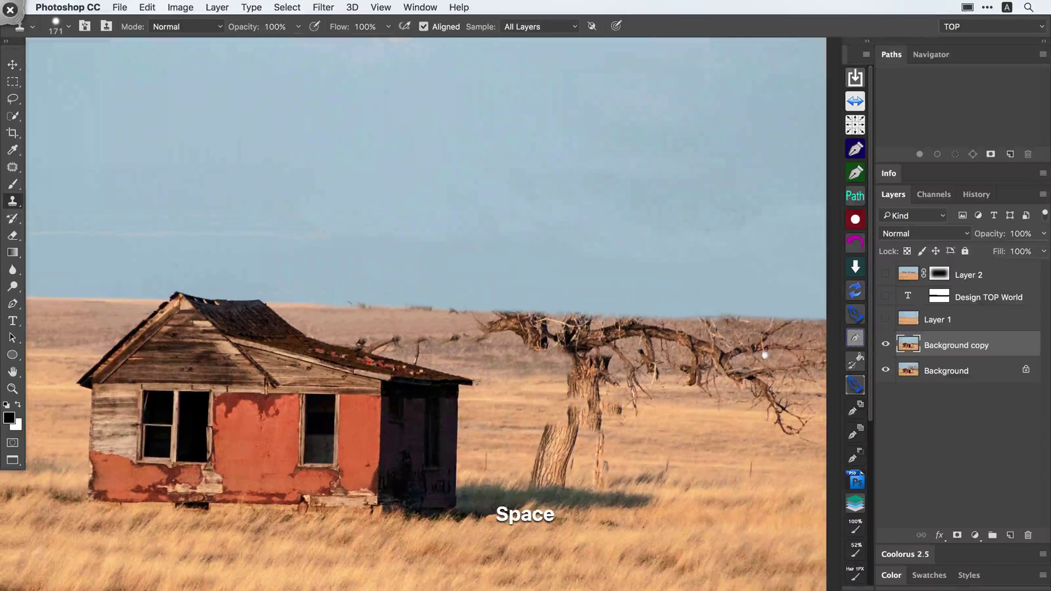
left_click(884, 344)
left_click(885, 319)
left_click_drag(727, 309, 698, 325)
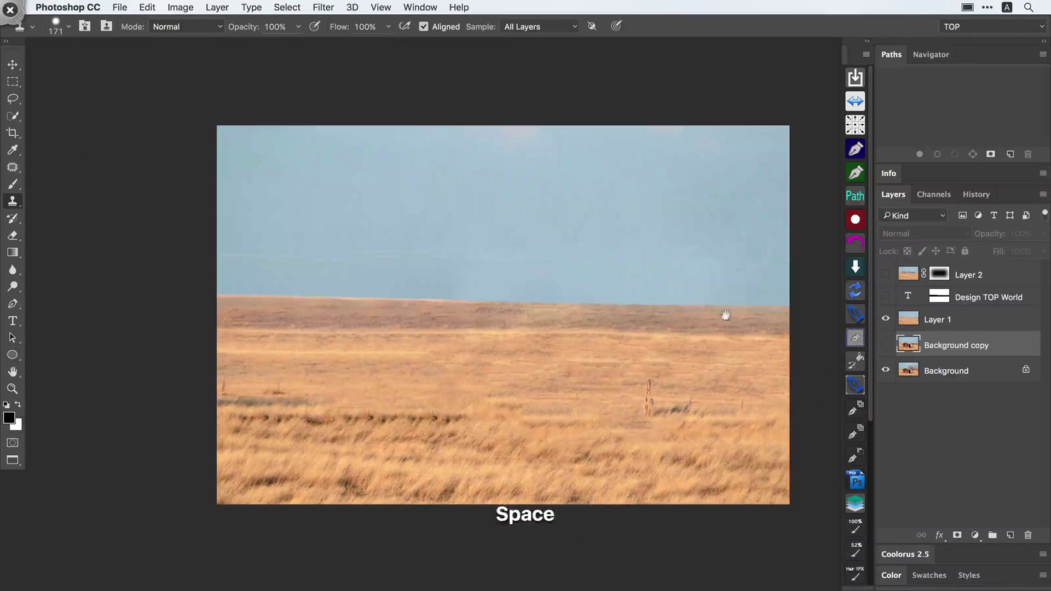
Delete Layer 1, Background copy, Layer 2 and the Design TOP World text layer, and duplicate the Background layer.
left_click(939, 319)
left_click(938, 345, "shift")
key("alt+shift+super+x")
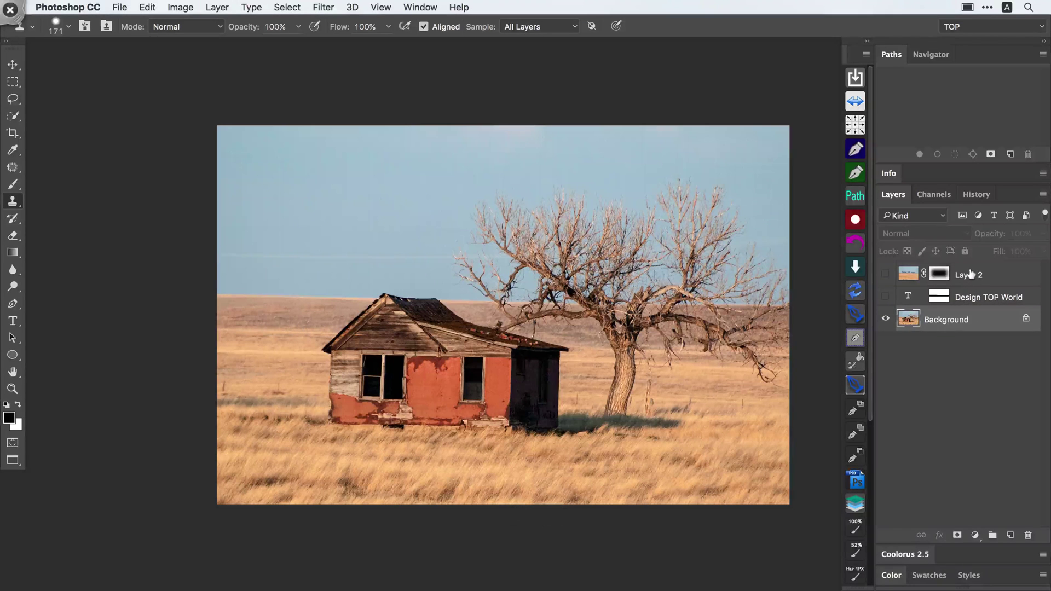
left_click(970, 274)
left_click(977, 296)
left_click(968, 275)
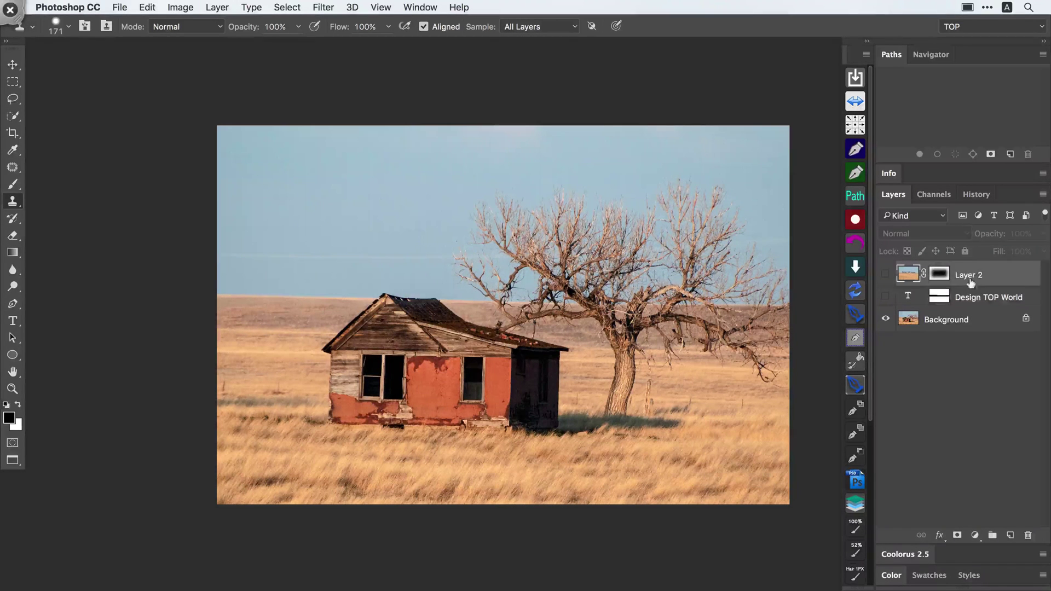
key("alt+shift+super+x")
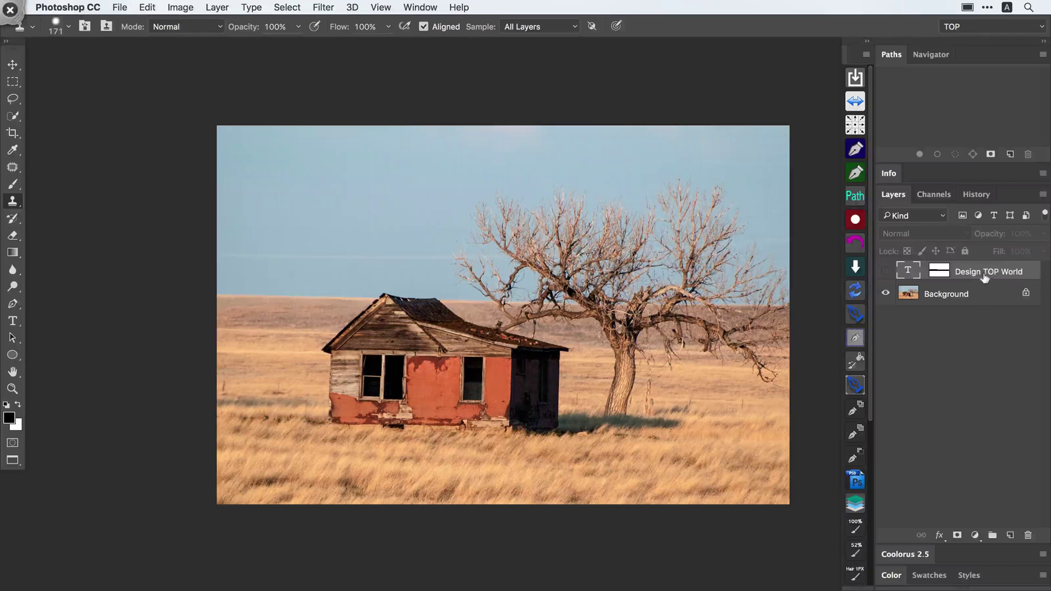
key("alt+shift+super+x")
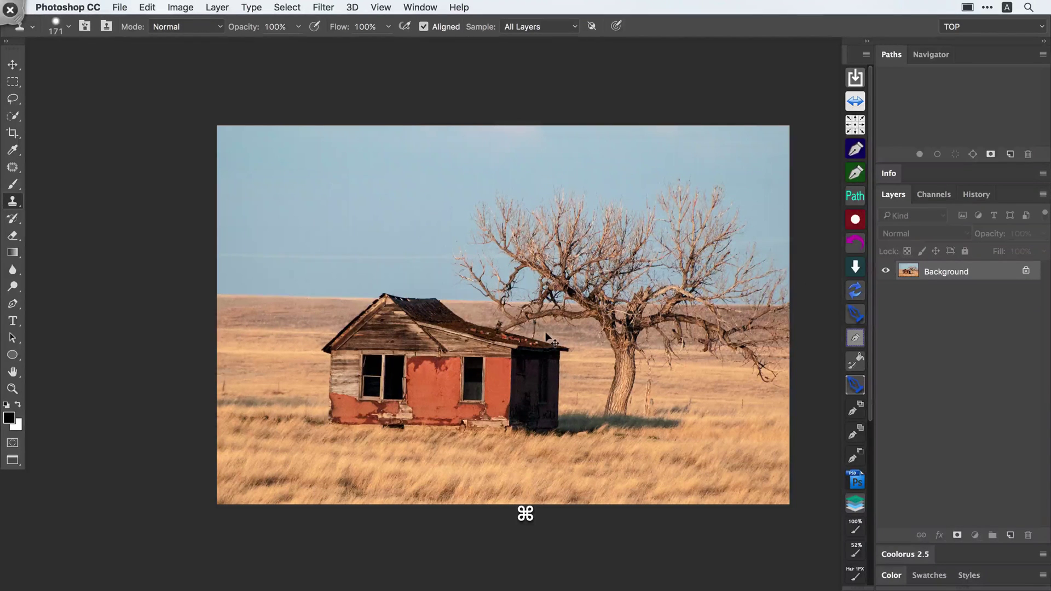
key("super+j")
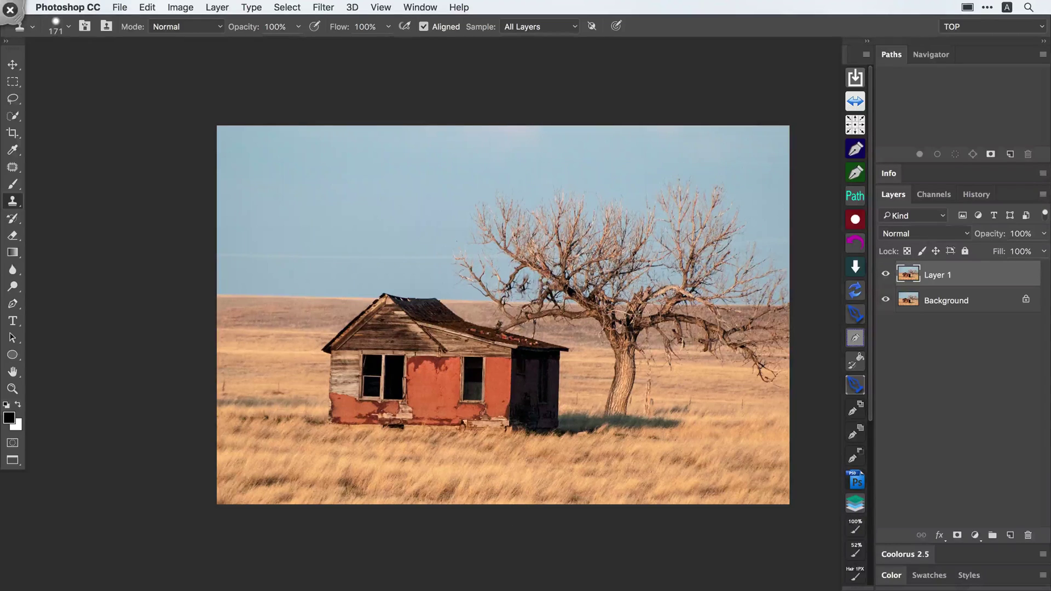
Draw a Pen path along the horizon from the roof's right peak, behind the tree, to just beyond the photo's right edge.
key("p")
mouse_move(479, 295)
left_mouse_down()
mouse_move(485, 268)
mouse_move(495, 269)
mouse_move(408, 275)
left_mouse_up()
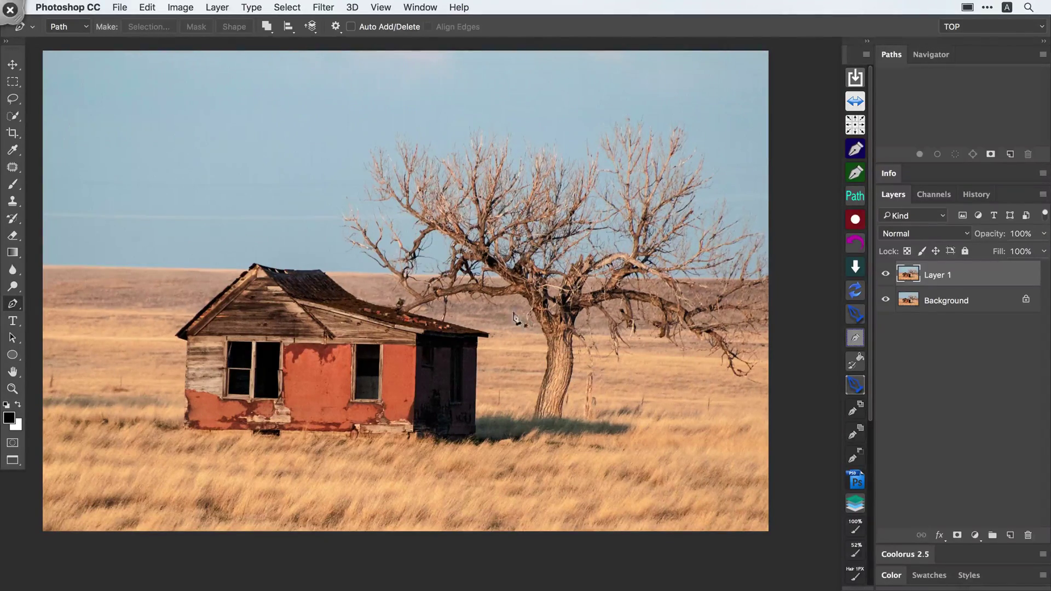
left_click_drag(355, 268, 261, 271)
left_click(258, 272)
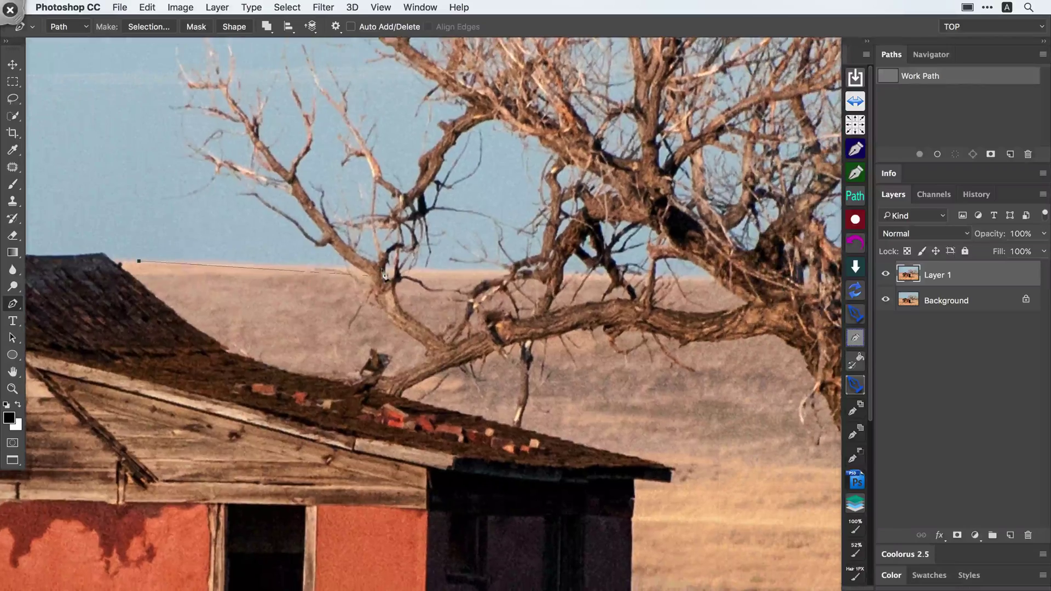
left_click_drag(416, 270, 481, 273)
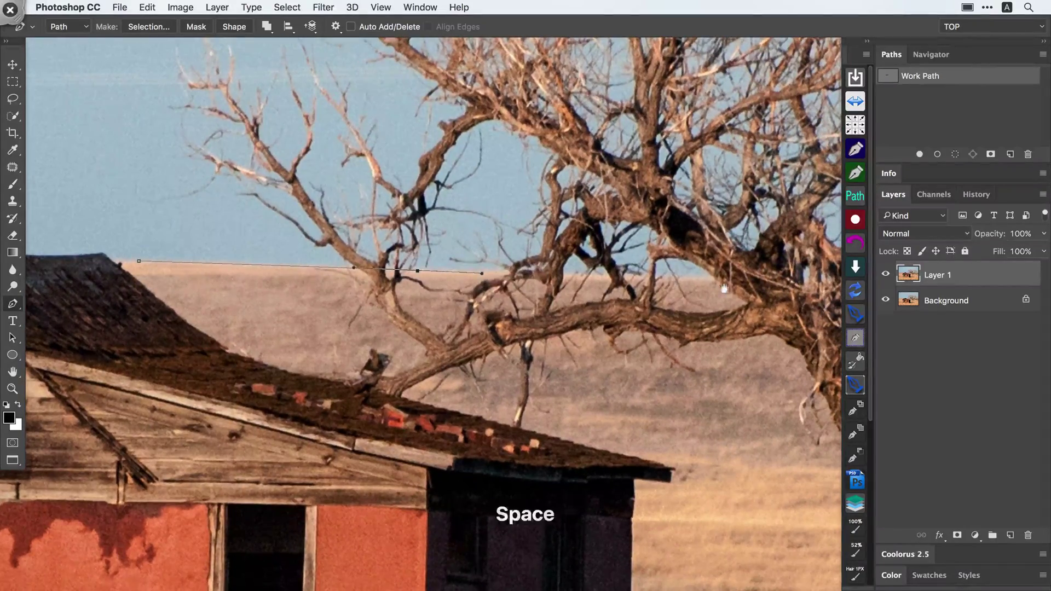
left_click_drag(725, 289, 393, 271)
left_click_drag(532, 263, 591, 267)
left_click_drag(602, 268, 348, 285)
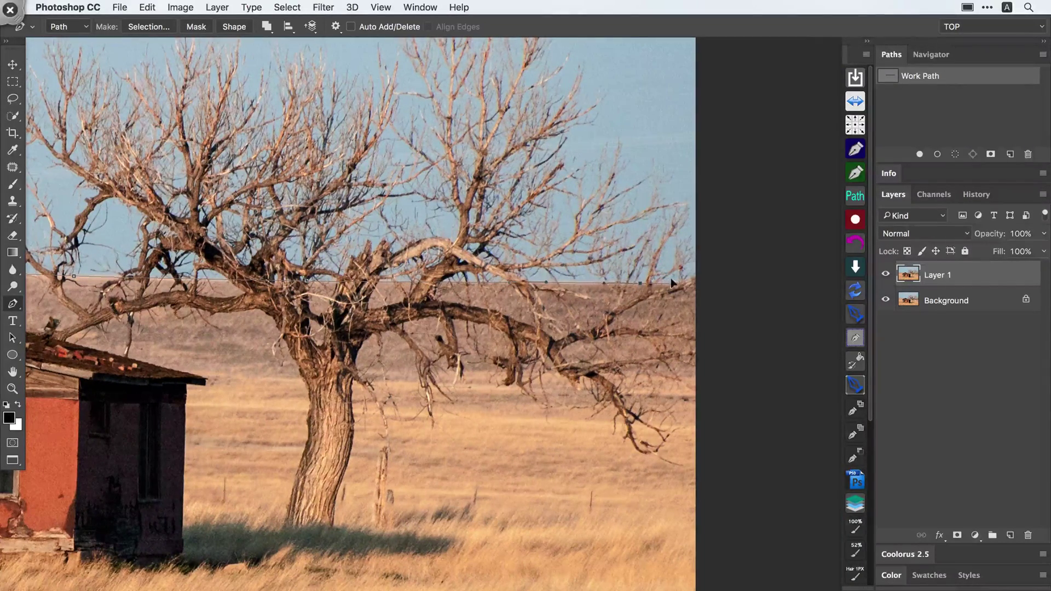
key("super+space")
left_click_drag(722, 277, 690, 276)
key("space")
left_click_drag(743, 181, 736, 228)
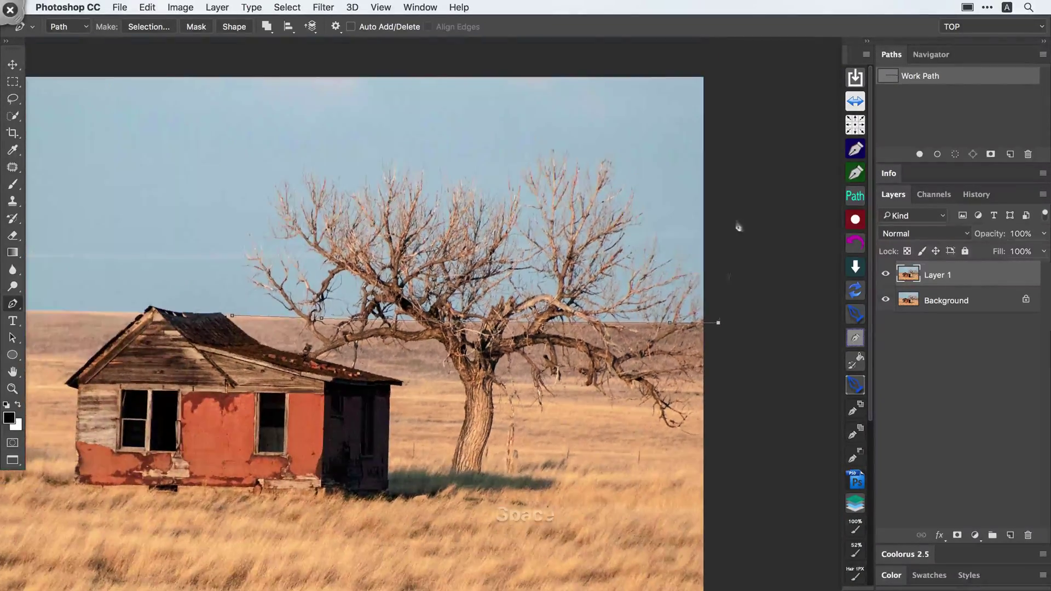
Close the path through the sky around the tree's crown and save it as Path 1.
left_click(729, 116)
left_click_drag(246, 98, 227, 98)
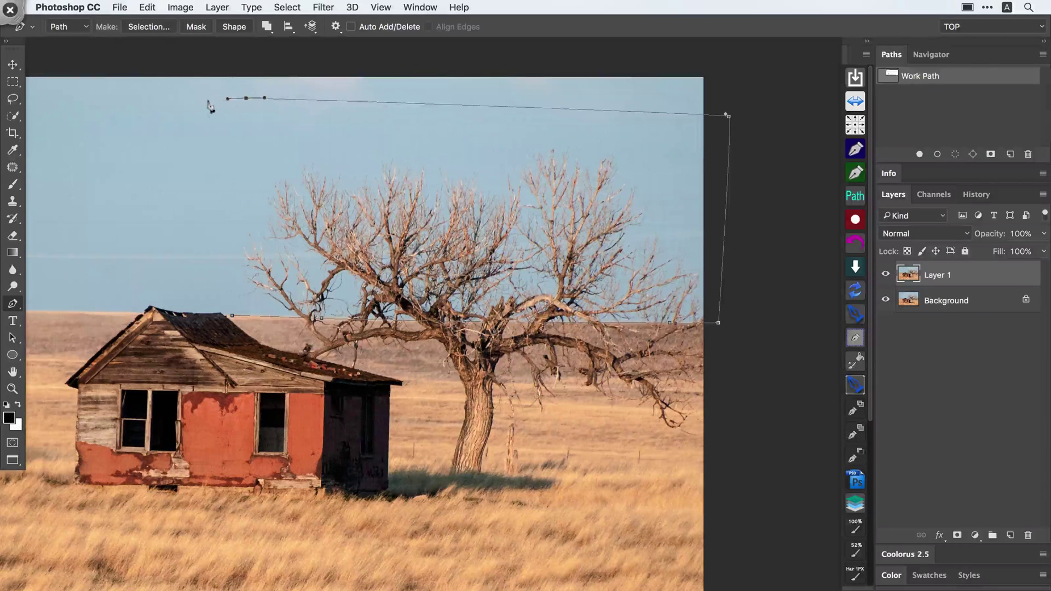
left_click_drag(220, 207, 218, 230)
left_click_drag(216, 295, 217, 301)
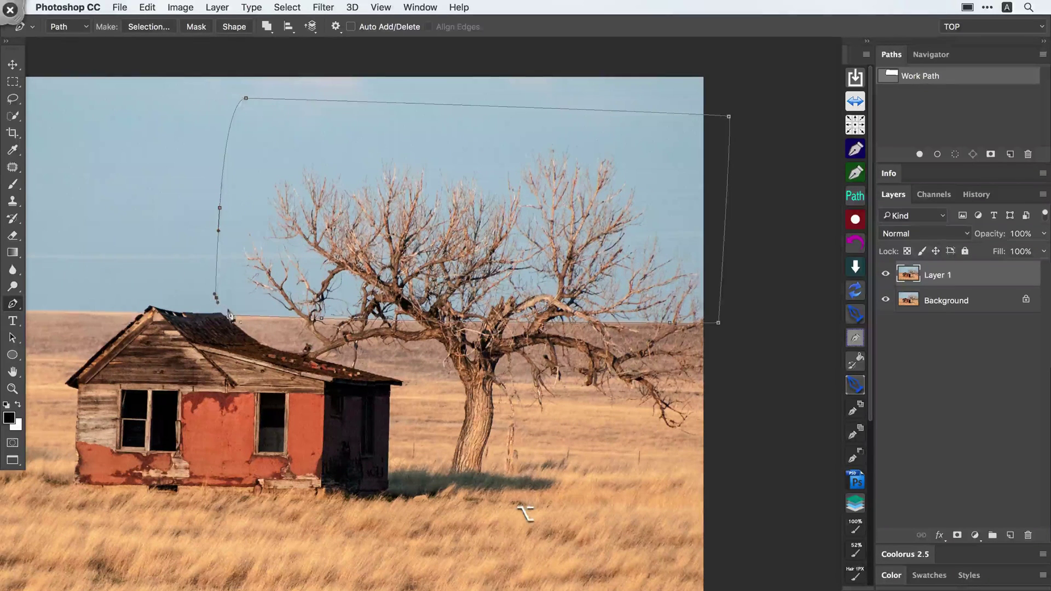
double_click(961, 78)
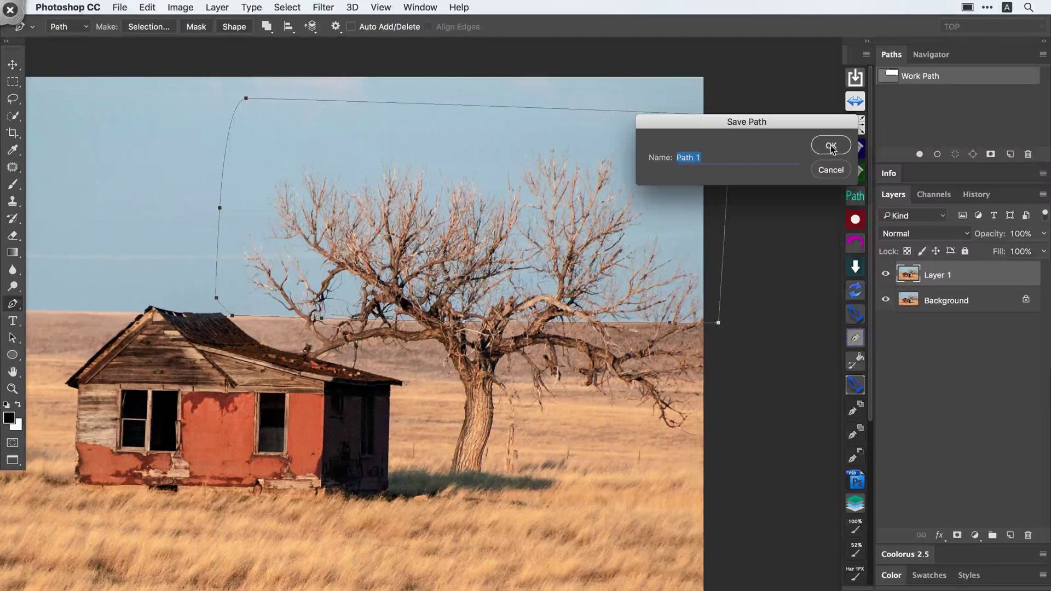
left_click(830, 148)
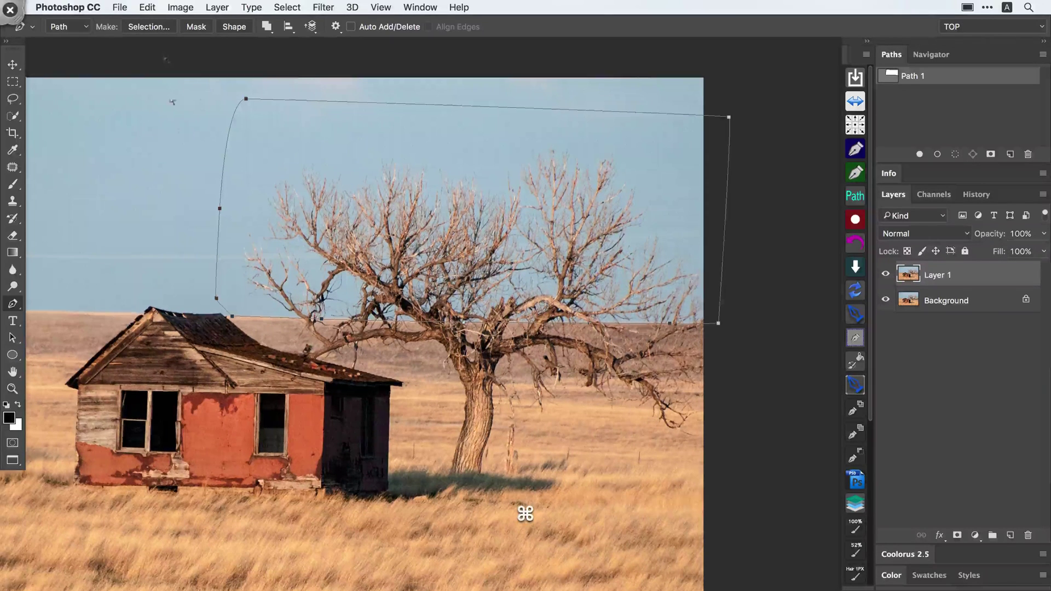
left_click_drag(532, 245, 214, 98)
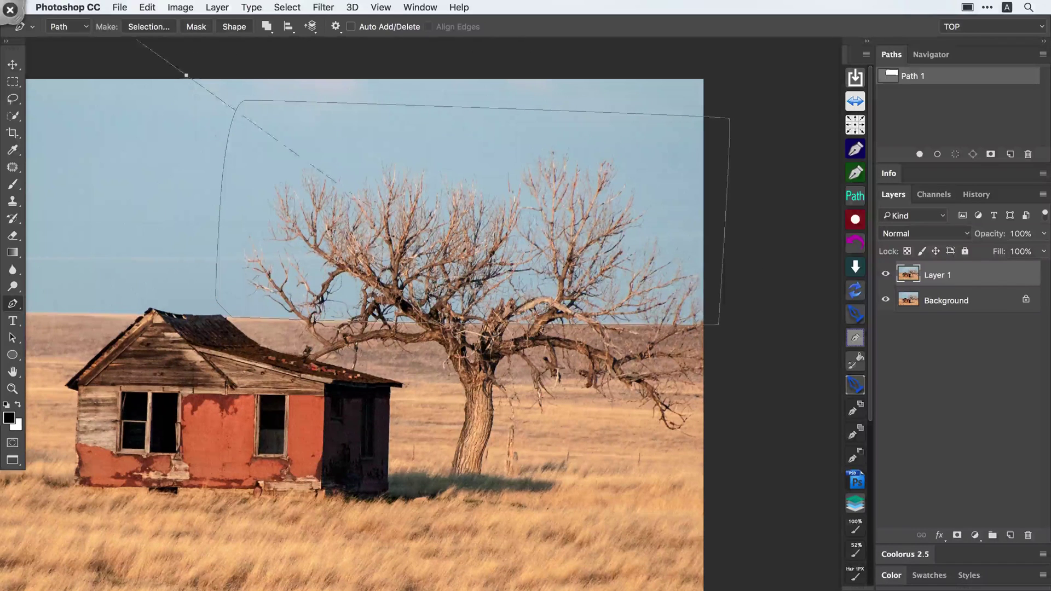
key("super+z")
left_click(927, 118)
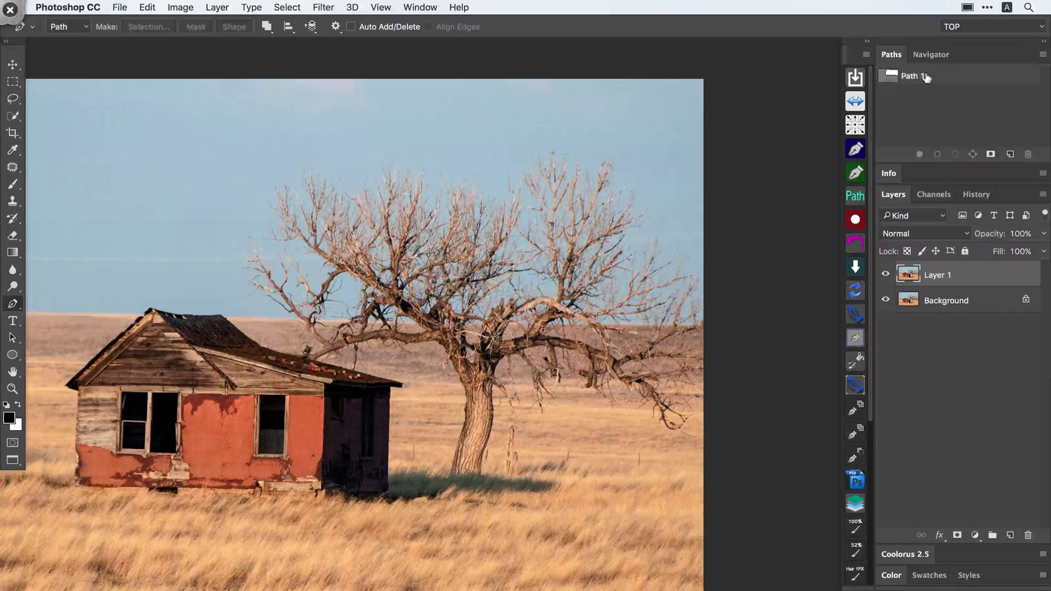
Copy the Path 1 outline into a new path named Path 2.
left_click(925, 76)
key("super+c")
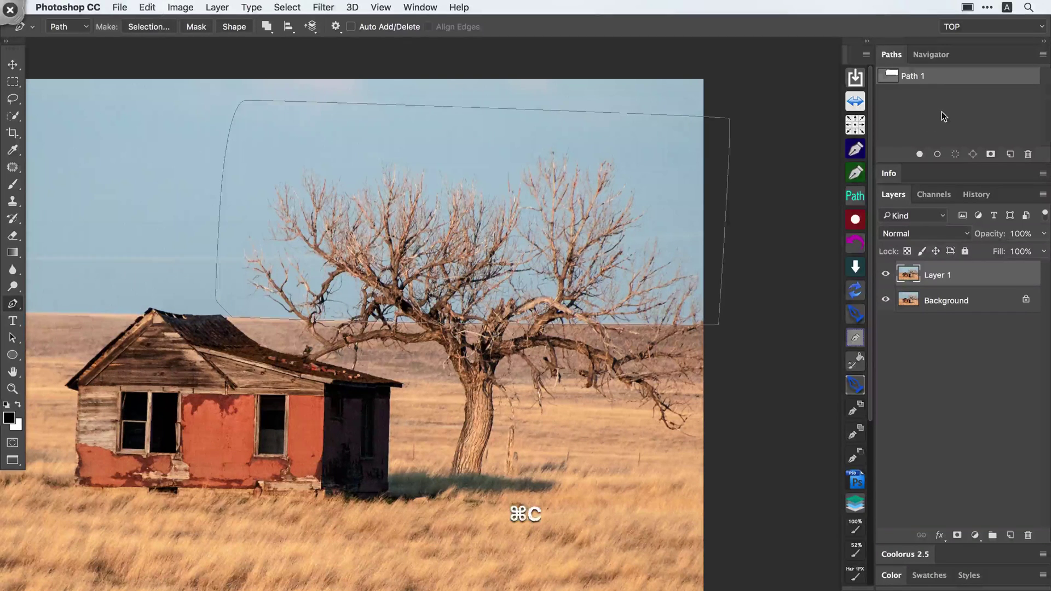
left_click(1008, 154)
key("super+v")
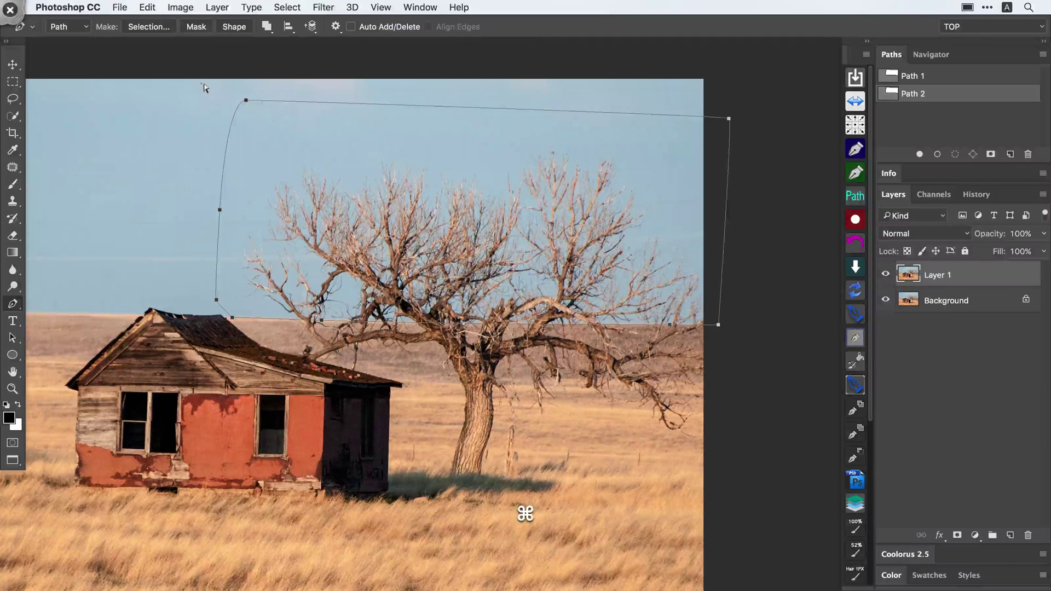
Change the path operation and delete Path 2's anchors above the horizon, keeping only the horizon line.
left_click(263, 30)
left_click(277, 87)
left_click_drag(158, 225, 631, 257)
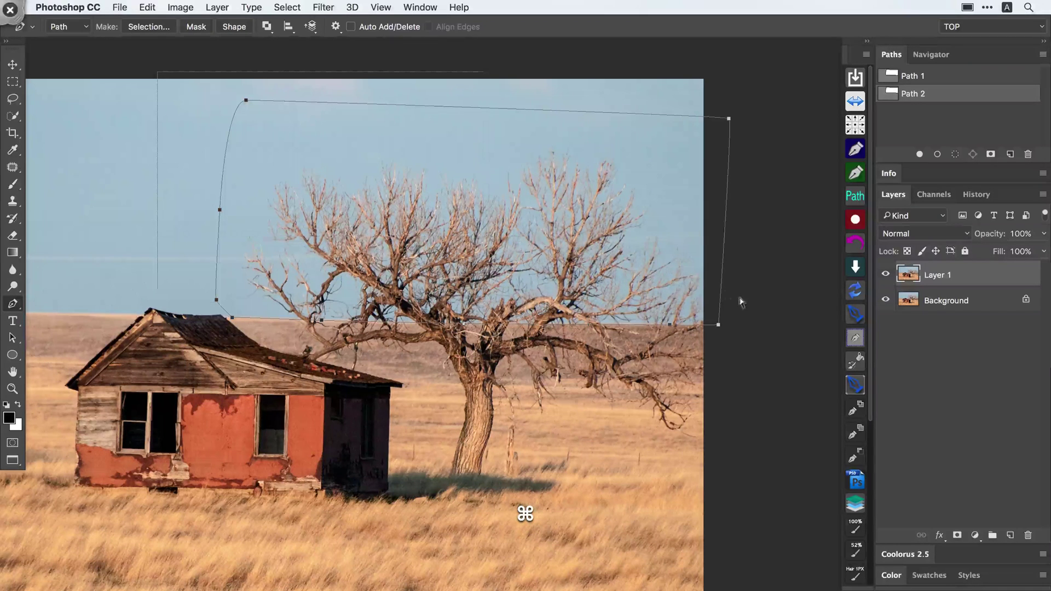
left_click_drag(739, 301, 751, 304)
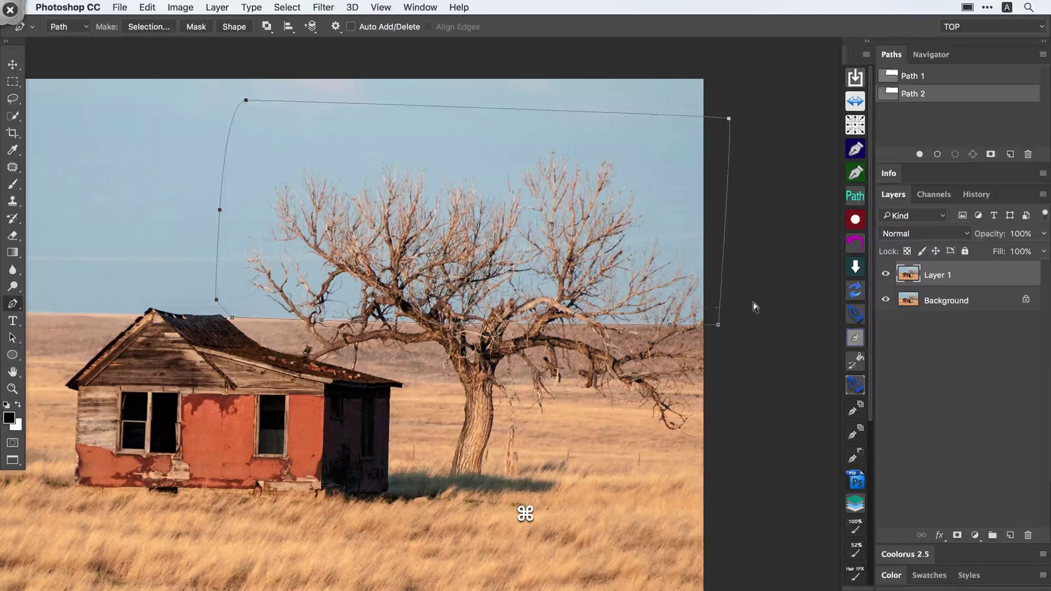
key("BackSpace")
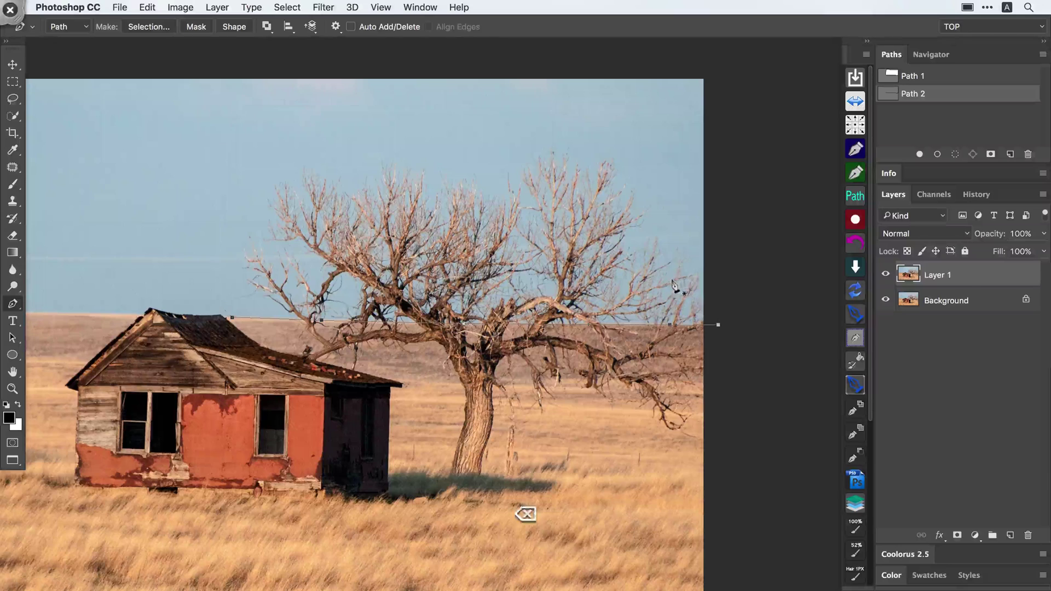
Extend Path 2 from the horizon's right end down outside the photo and back through the grass to the tree's shadow.
left_click_drag(674, 282, 648, 218)
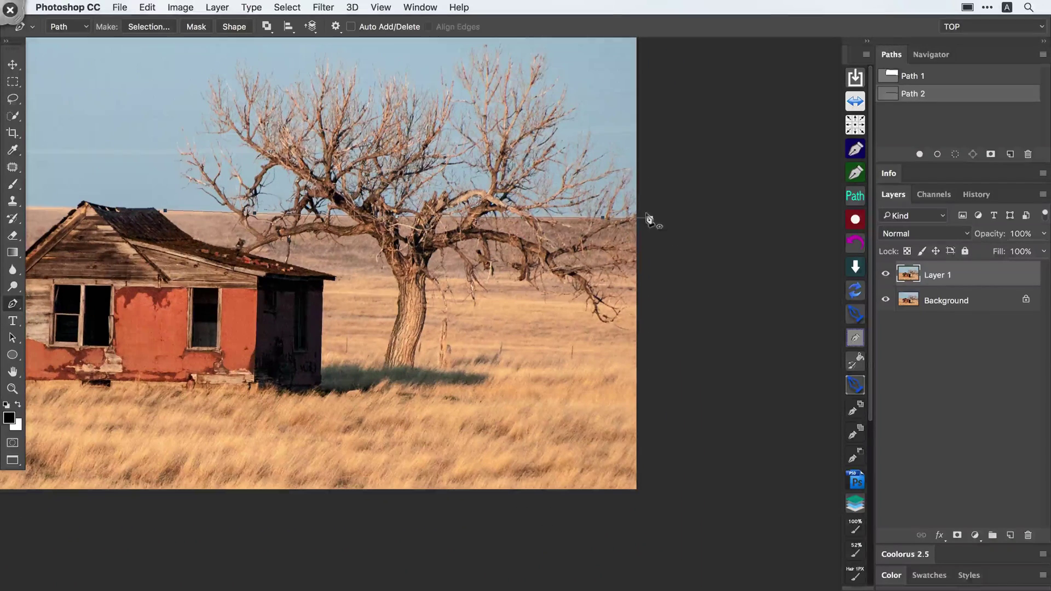
left_click(651, 218)
left_click_drag(645, 365, 638, 377)
left_click_drag(556, 387, 534, 385)
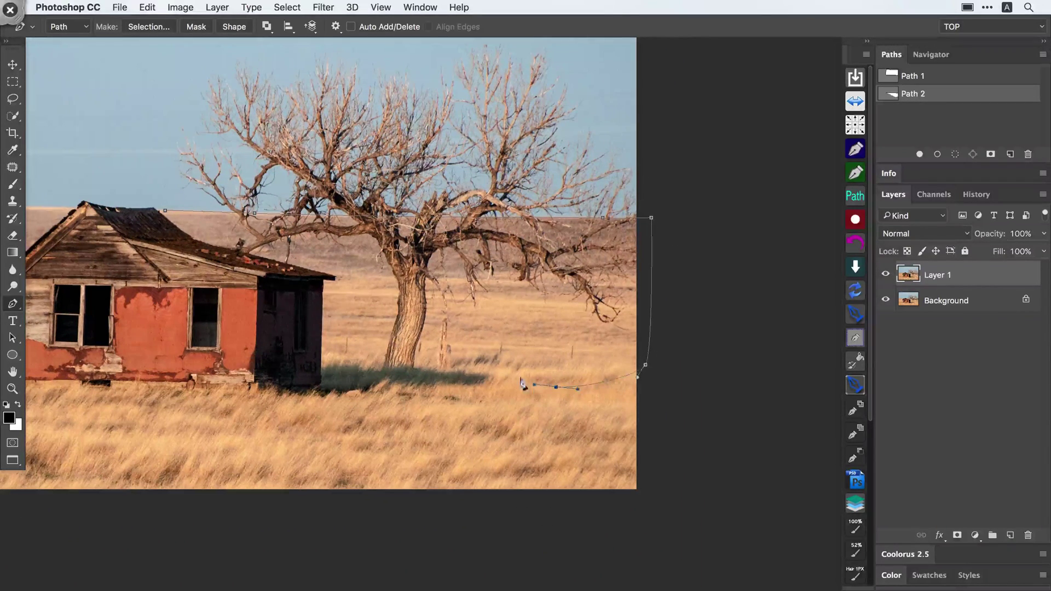
key("super+space")
left_click_drag(469, 362, 491, 382)
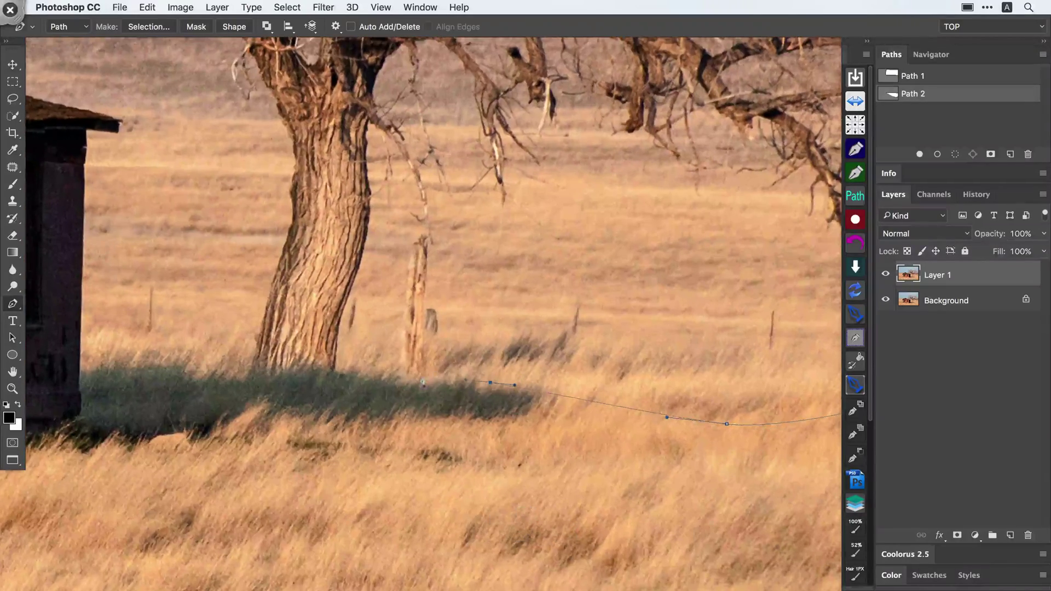
left_click_drag(374, 372, 351, 370)
Curve Path 2 up from the base of the tree trunk toward the right tip of the roof.
key("super+space")
key("space")
left_click_drag(248, 349, 352, 403)
left_click_drag(322, 365, 309, 350)
left_click_drag(301, 306, 302, 290)
left_click(292, 275)
Trace Path 2 closely from the roof's right tip along the roof edge, past the thin hanging branch.
key("space")
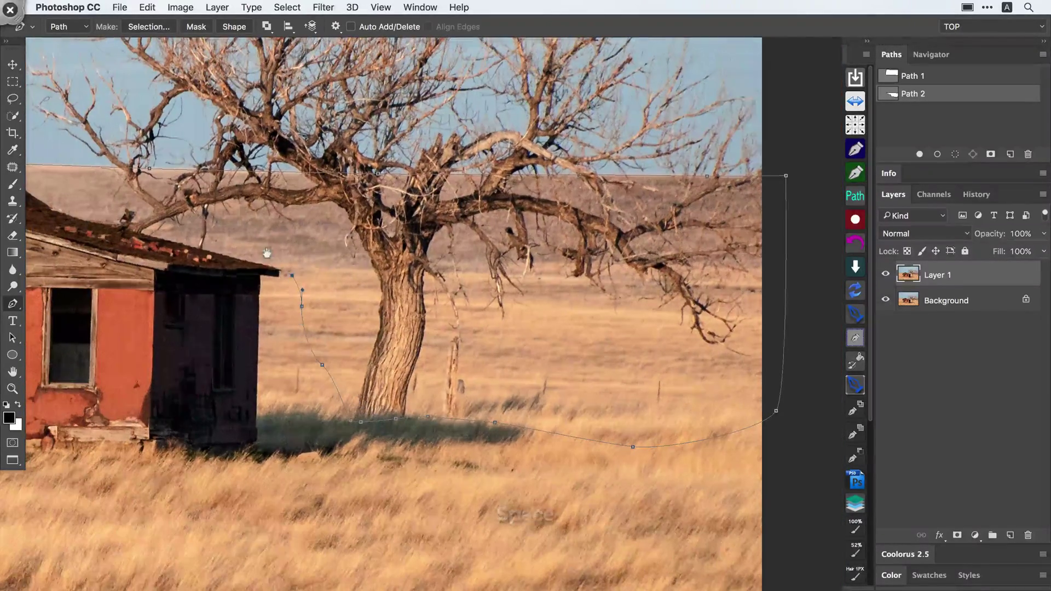
left_click_drag(266, 253, 475, 333)
key("super+space")
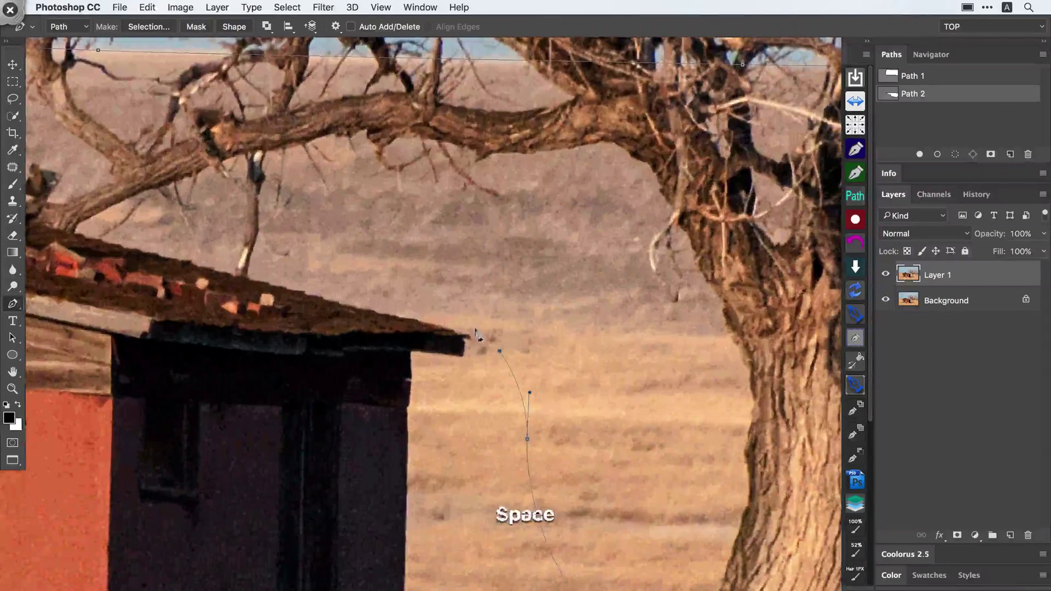
key("super+space")
left_click(475, 333)
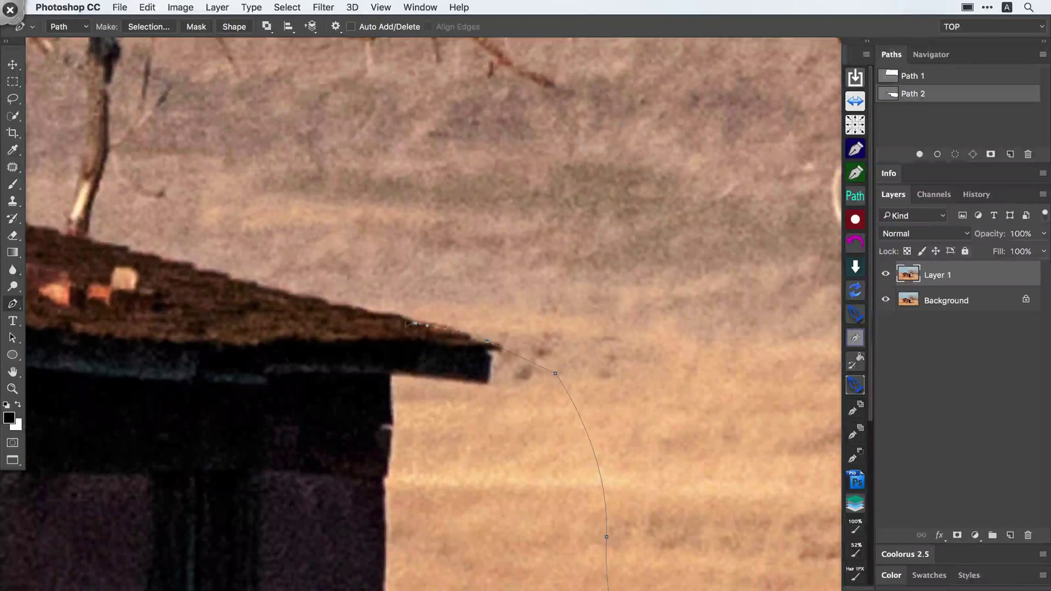
left_click_drag(407, 323, 395, 319)
left_click_drag(390, 315, 346, 307)
left_click_drag(330, 303, 507, 303)
key("space")
key("super+z")
key("space")
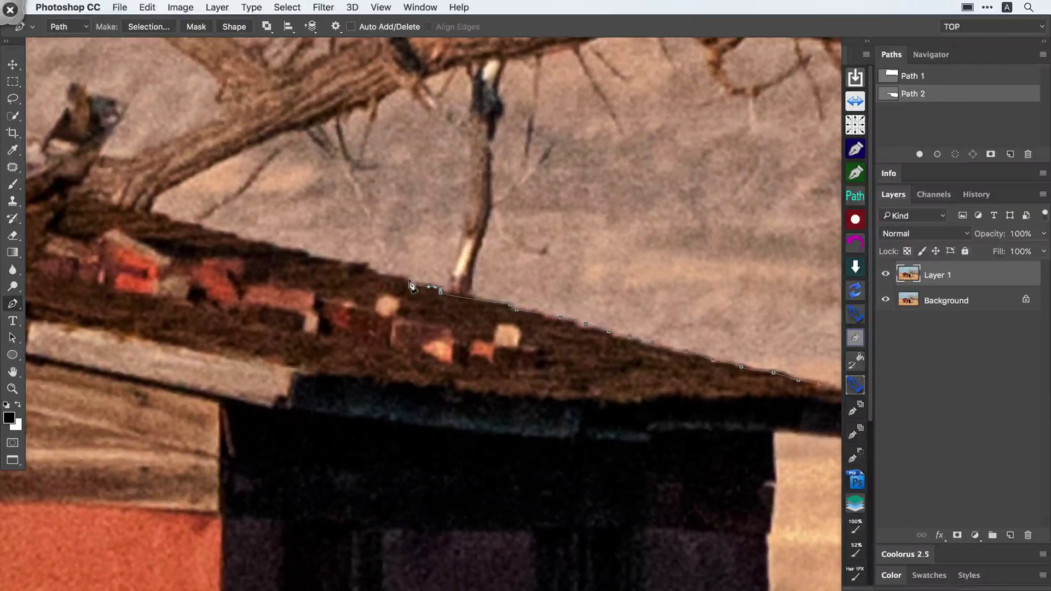
Continue Path 2 along the roof edge below the thick branch and the bird.
left_click_drag(391, 276, 452, 305)
key("space")
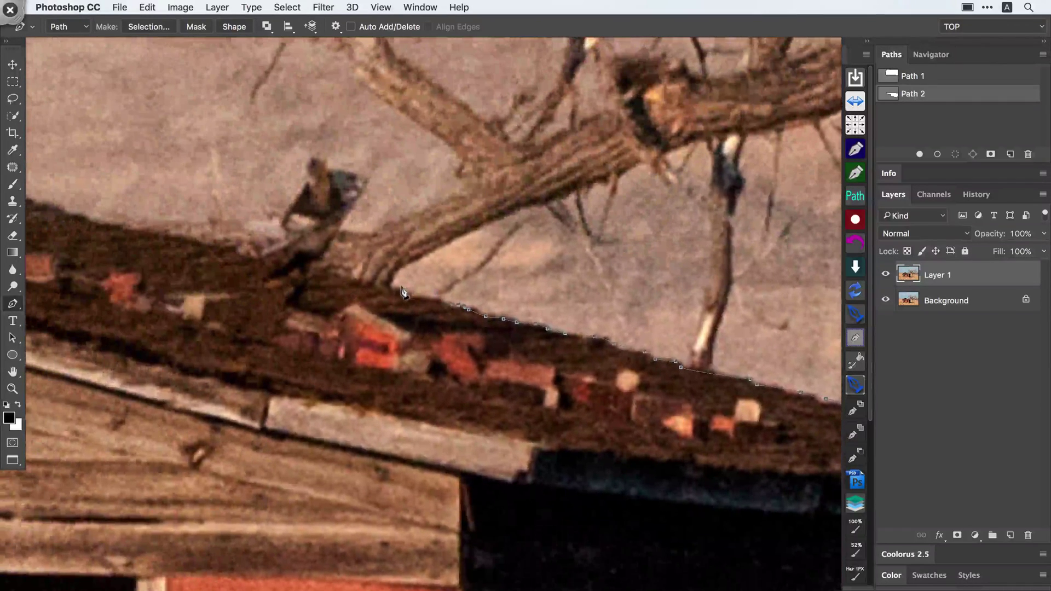
left_click(378, 285)
left_click_drag(378, 286, 539, 307)
key("space")
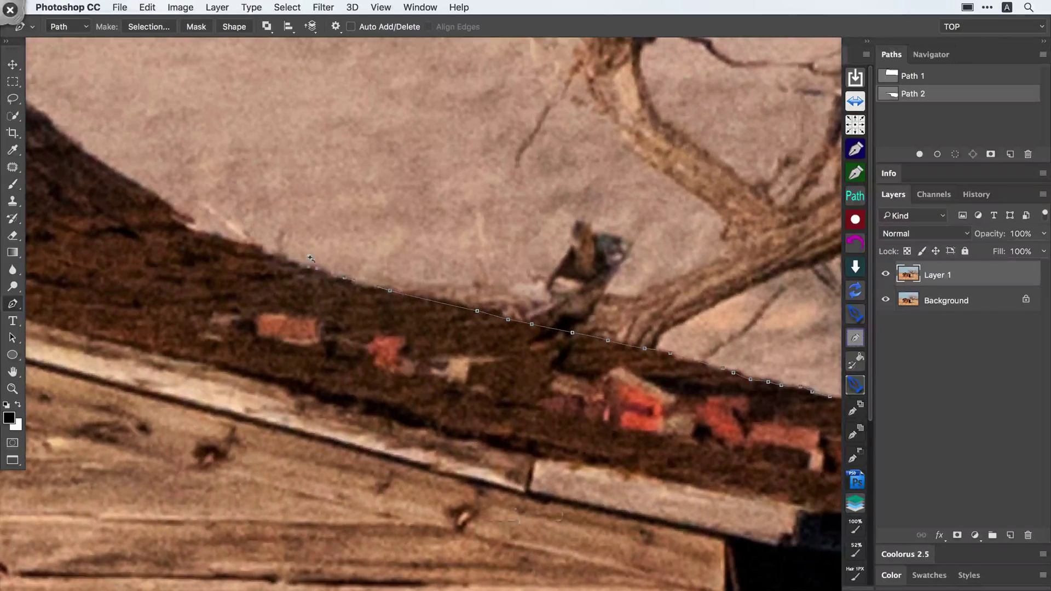
Run Path 2 up beside the steep roof slope and close it at the horizon's starting anchor.
scroll(310, 258, "down", 3)
key("space")
mouse_move(328, 284)
left_mouse_down()
mouse_move(378, 324)
mouse_move(332, 272)
left_mouse_up()
left_click_drag(284, 245, 257, 229)
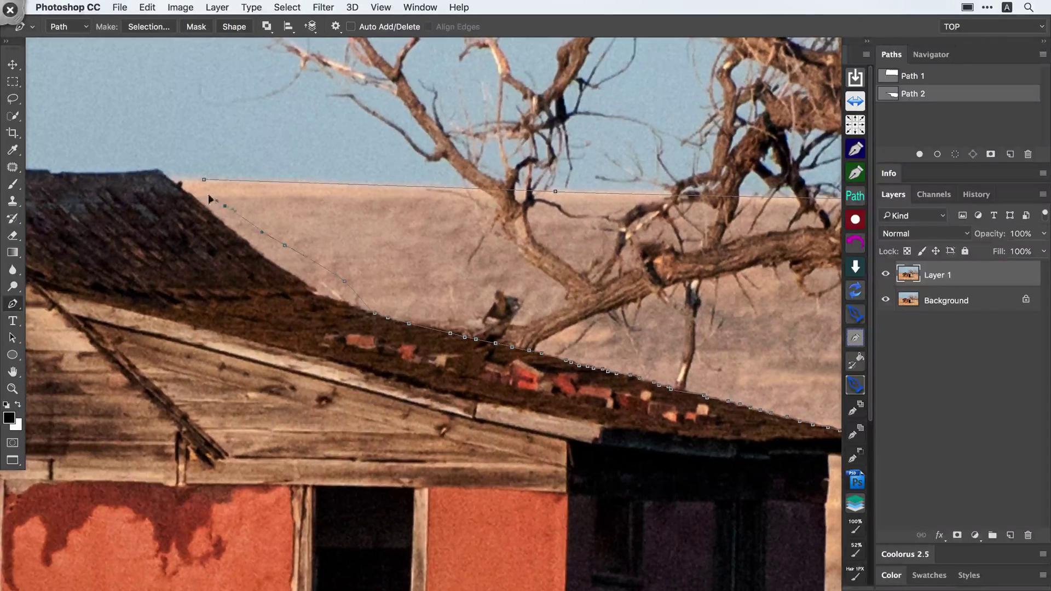
key("super+space")
scroll(378, 253, "down", 5)
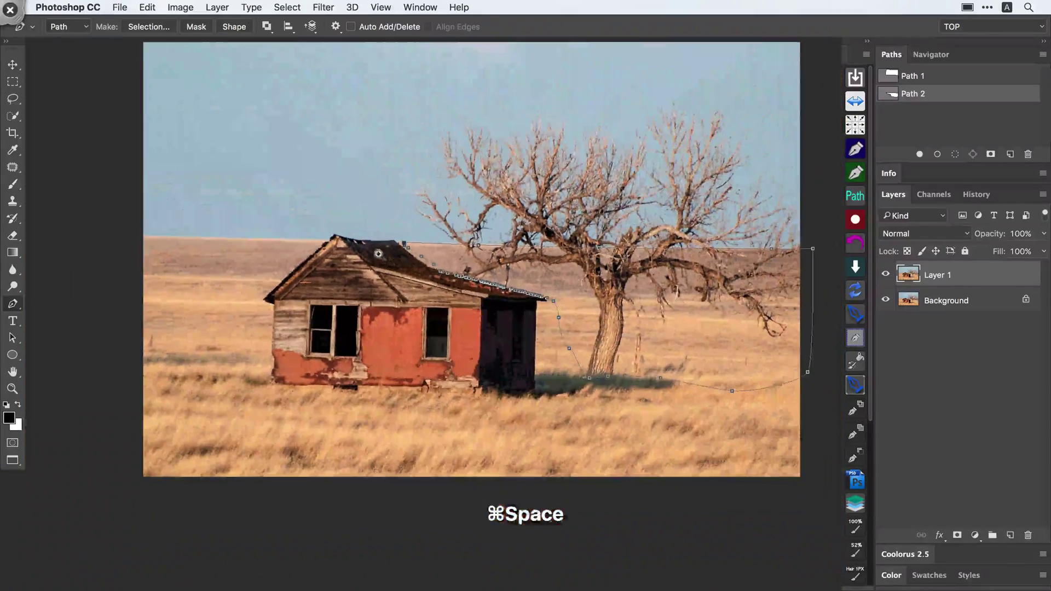
key("super+space")
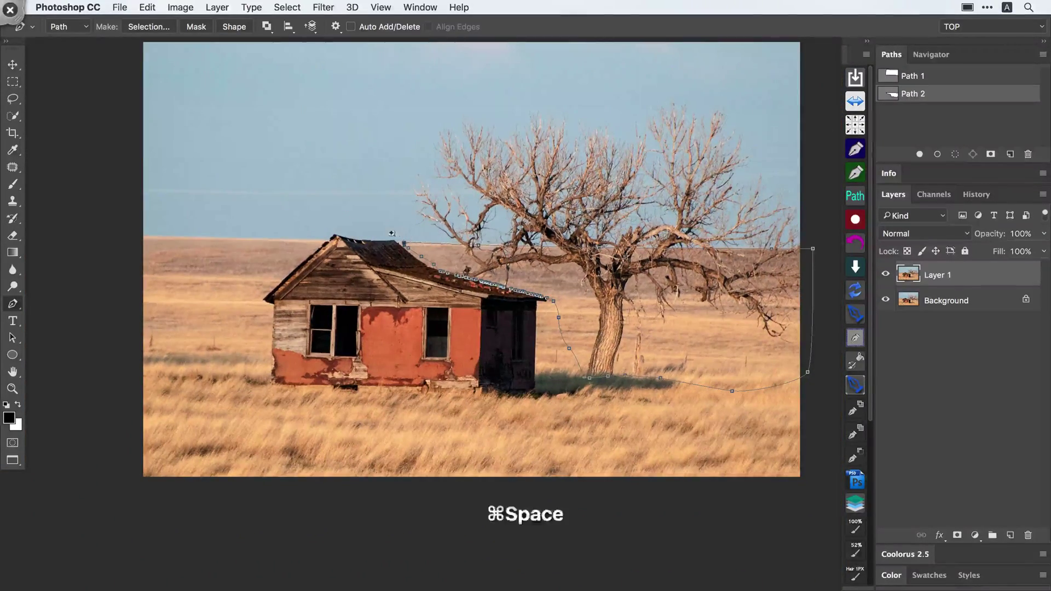
left_click(438, 239)
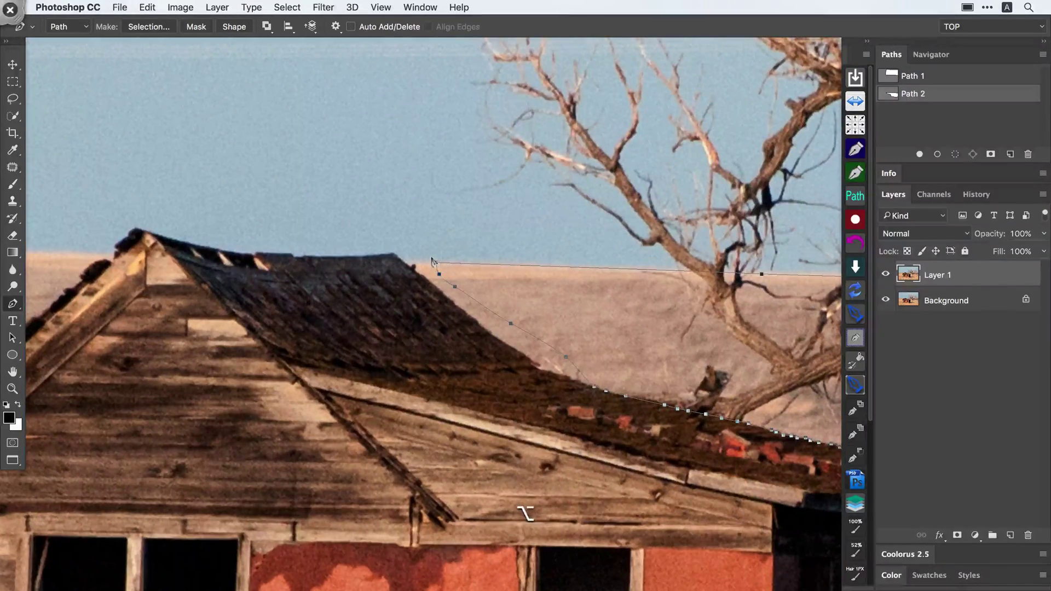
key("super+alt+space")
left_click(432, 262)
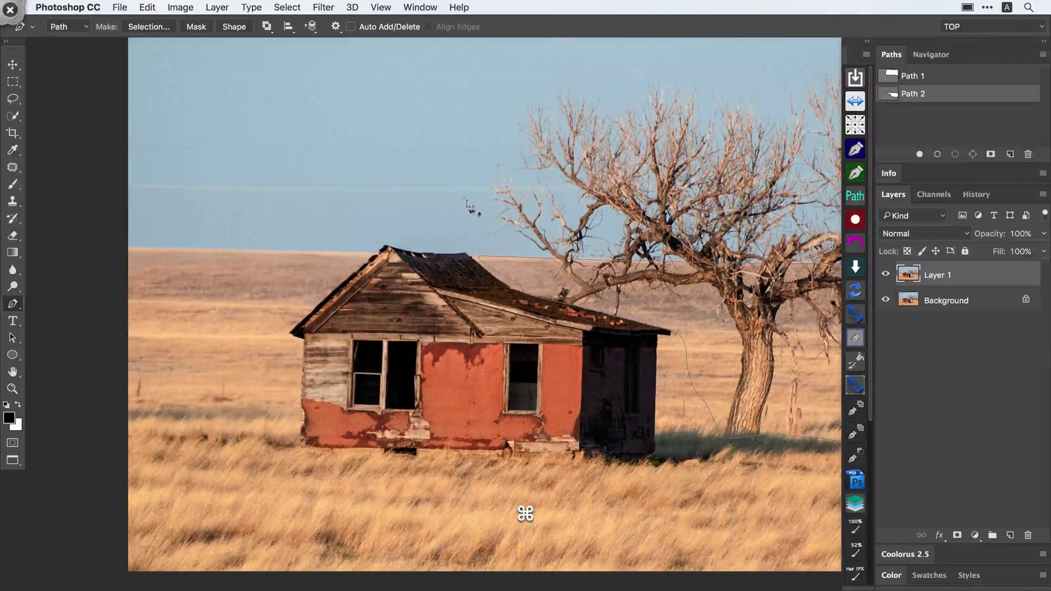
left_click_drag(471, 208, 418, 192)
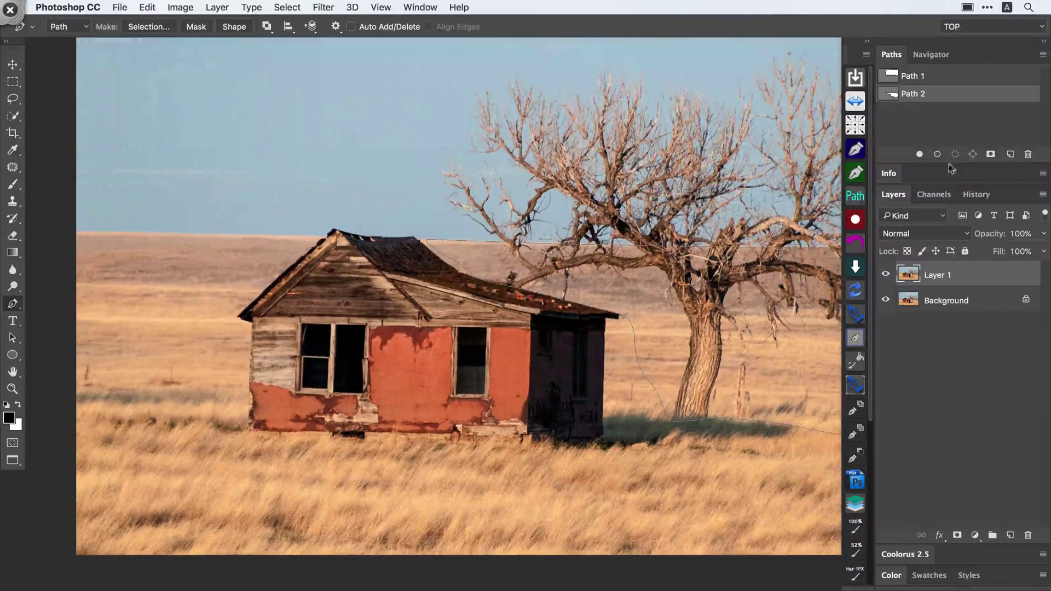
left_click(1008, 153)
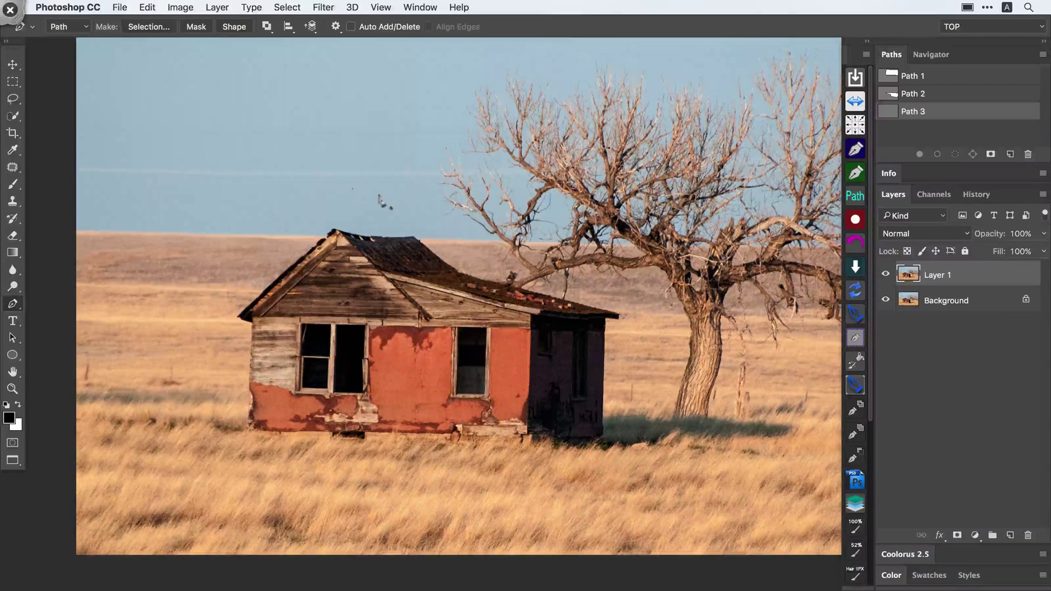
left_click(532, 277, "super")
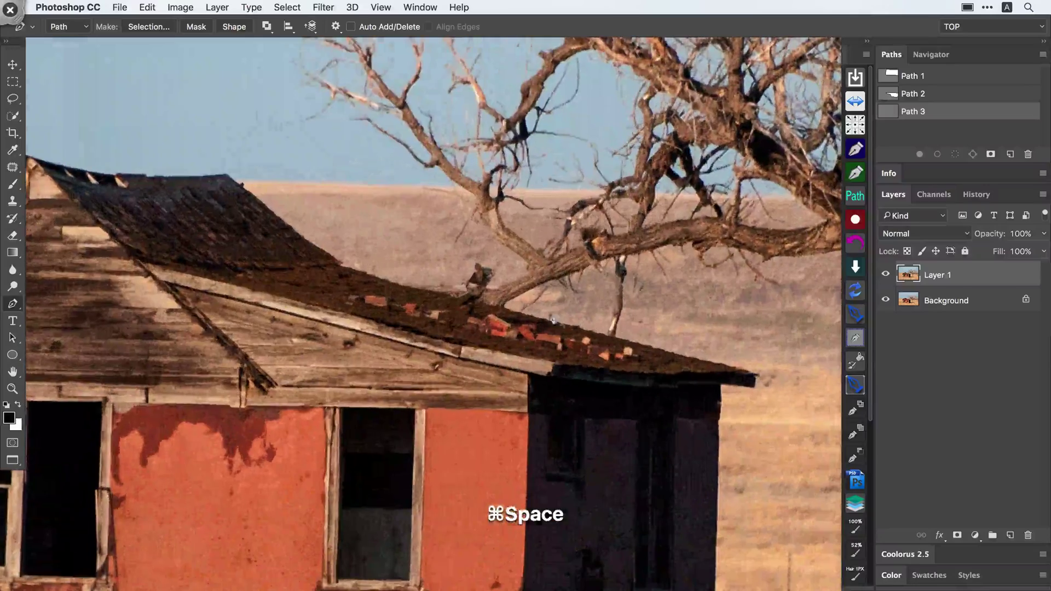
left_click(609, 345, "alt")
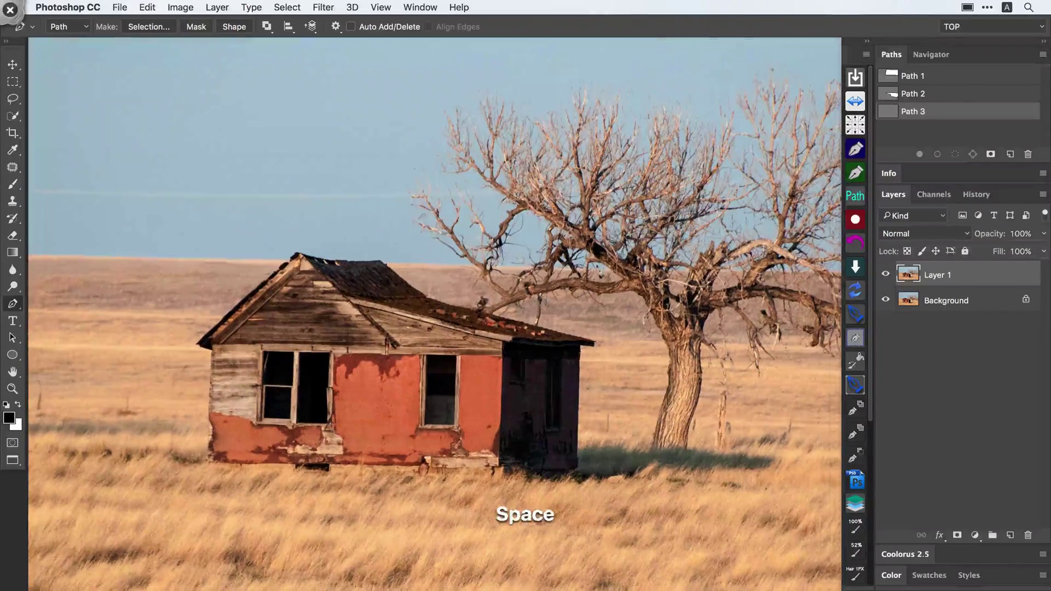
left_click(891, 93)
left_click_drag(594, 234, 443, 207)
left_click_drag(589, 335, 766, 404)
left_click_drag(677, 212, 533, 201)
key("super+z")
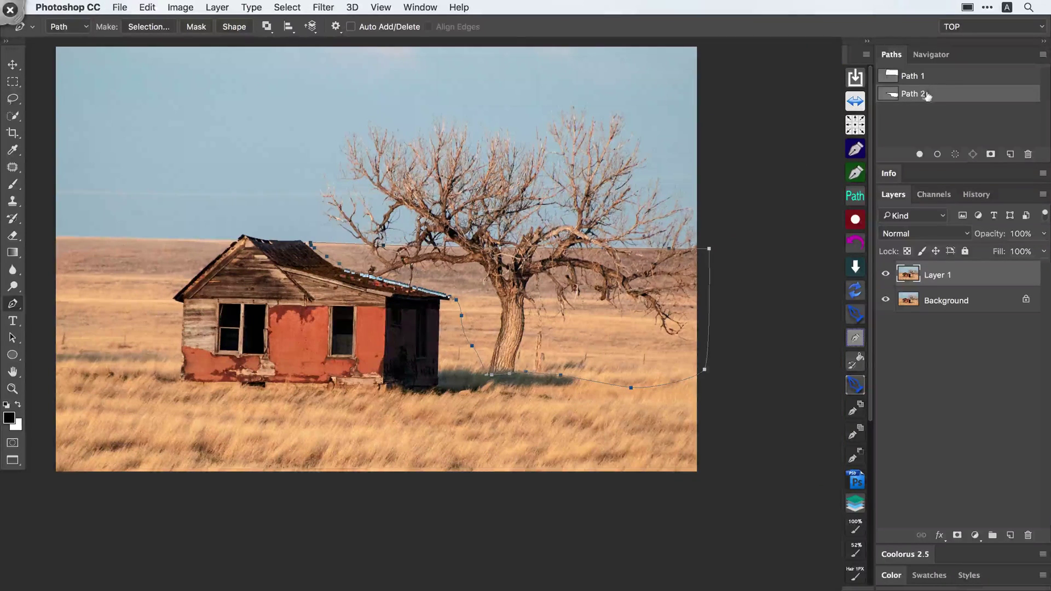
Copy the outline of Path 2 and paste it into a new Path 3.
left_click(926, 105)
left_click(925, 94)
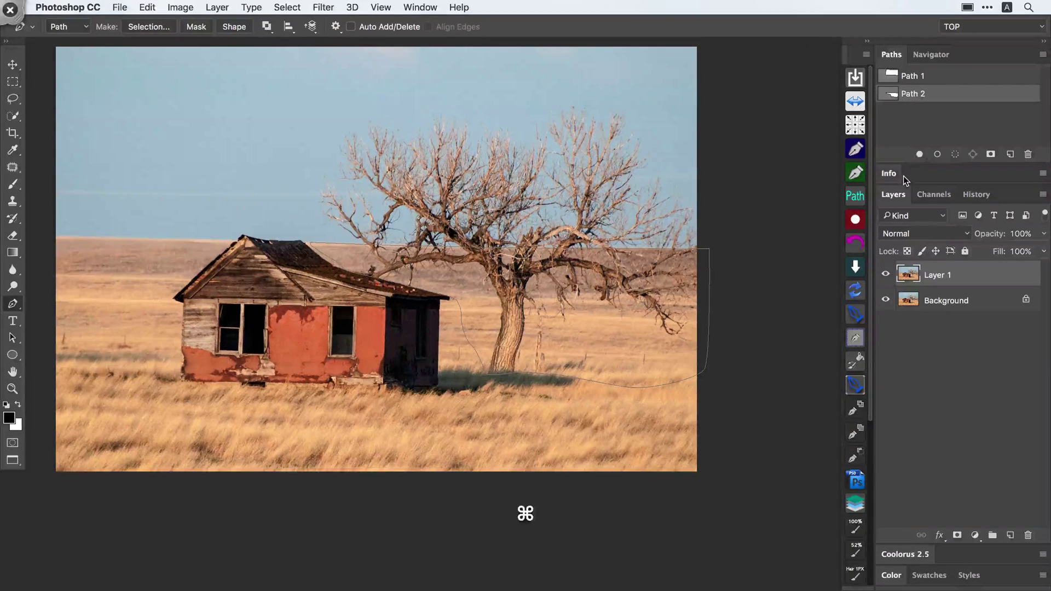
left_click(1009, 154)
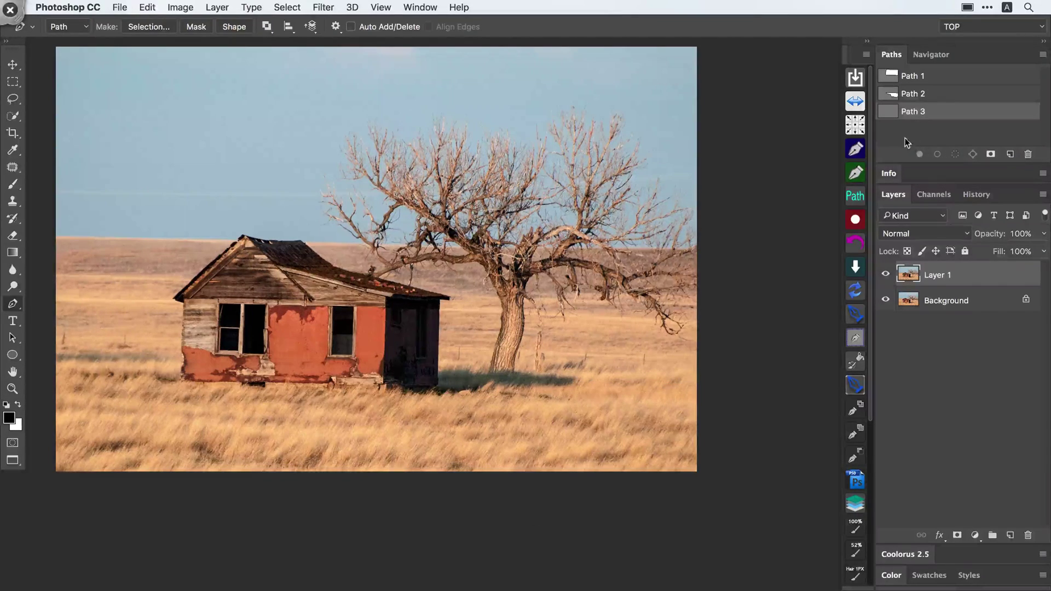
key("super+v")
left_click_drag(383, 164, 420, 166)
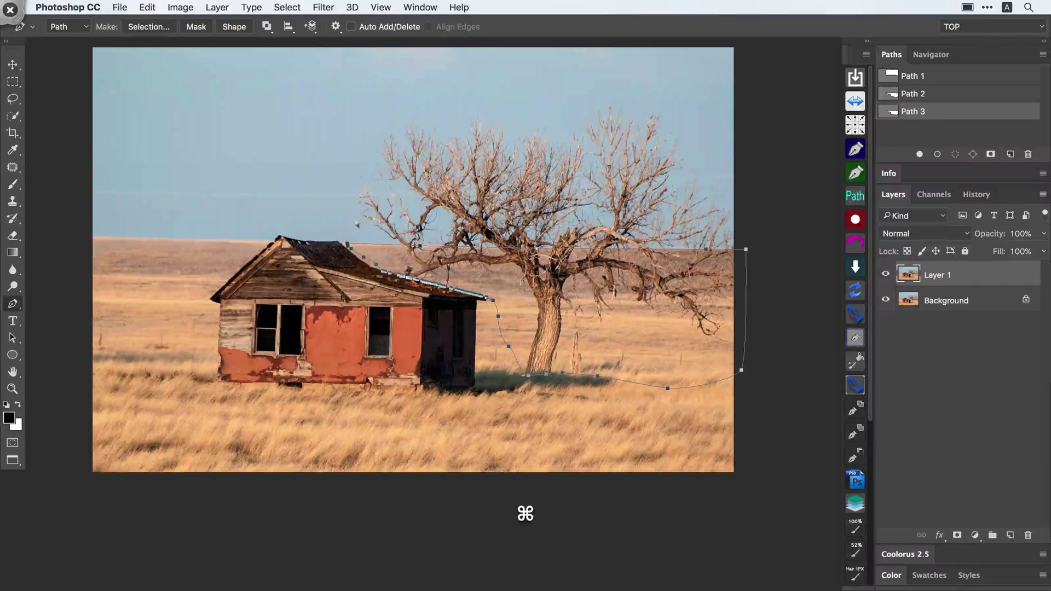
left_click(424, 287, "super")
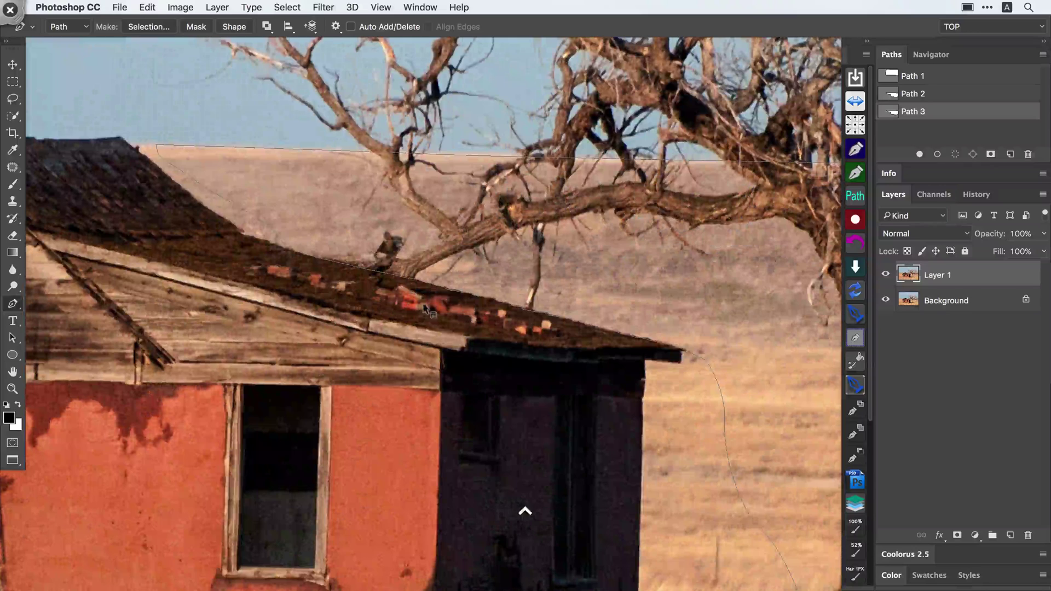
Circle the shared roof edge below the bird and branch in red annotation, and wipe the marking.
key("ctrl+b")
mouse_move(301, 253)
left_mouse_down()
mouse_move(556, 332)
mouse_move(566, 326)
mouse_move(379, 263)
mouse_move(314, 291)
mouse_move(422, 306)
left_mouse_up()
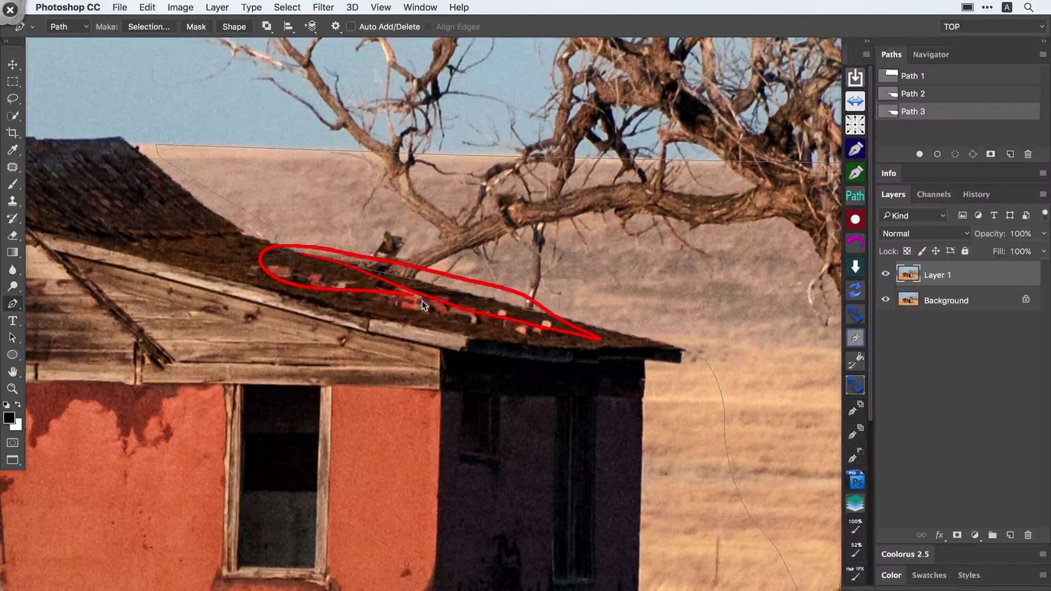
right_click(436, 287)
left_click(476, 374)
right_click(455, 282)
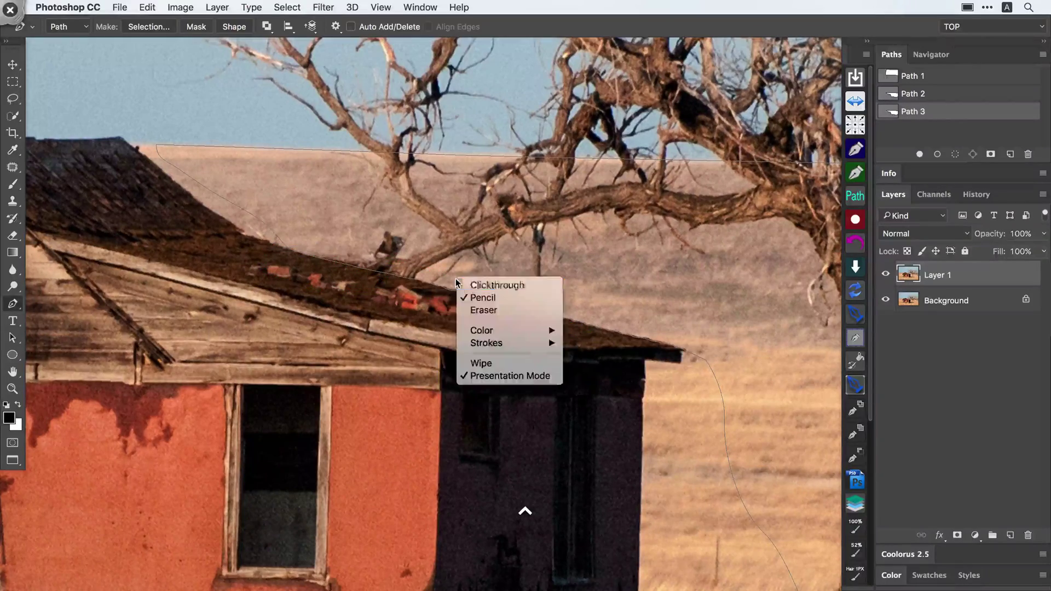
left_click(475, 285)
left_click_drag(443, 242, 385, 225)
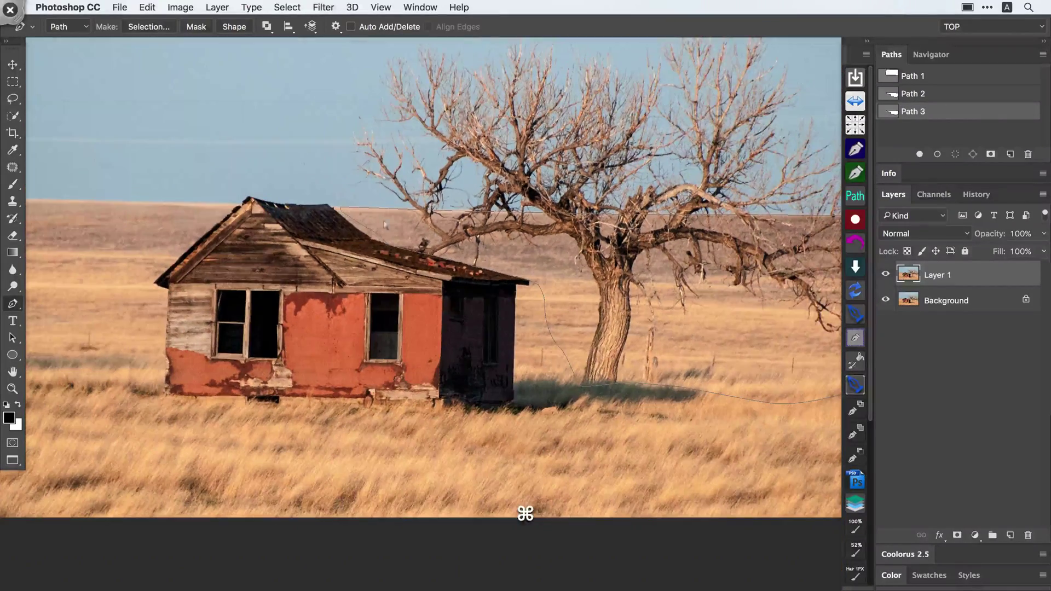
Cut the tree-side anchors and segments from Path 3, keeping only the traced roof edge.
left_click_drag(304, 159, 608, 241)
key("super+x")
left_click_drag(681, 247, 476, 218)
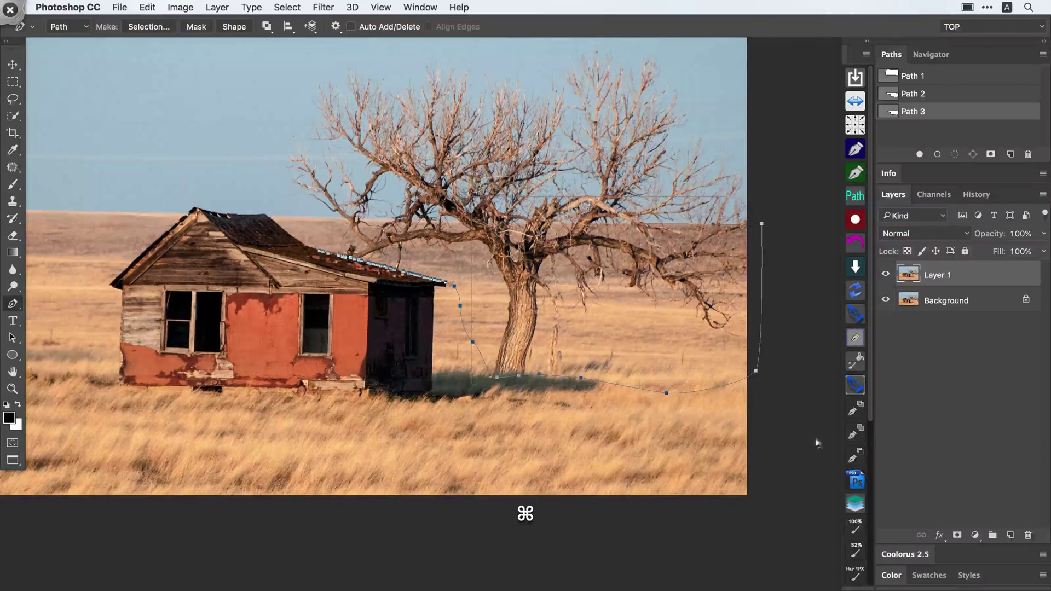
key("super+x")
left_click_drag(474, 286, 441, 321)
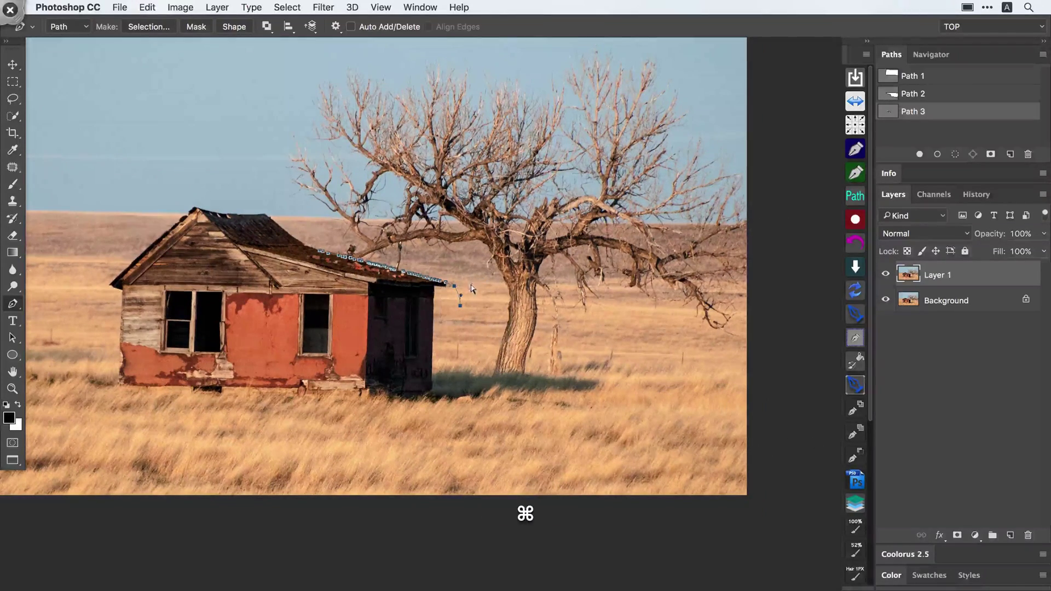
key("super+x")
Resume Path 3 at the roof's right tip, running it down past the dark wall and around the far end of the tree's shadow.
left_click(447, 285, "super")
left_click(447, 286, "super")
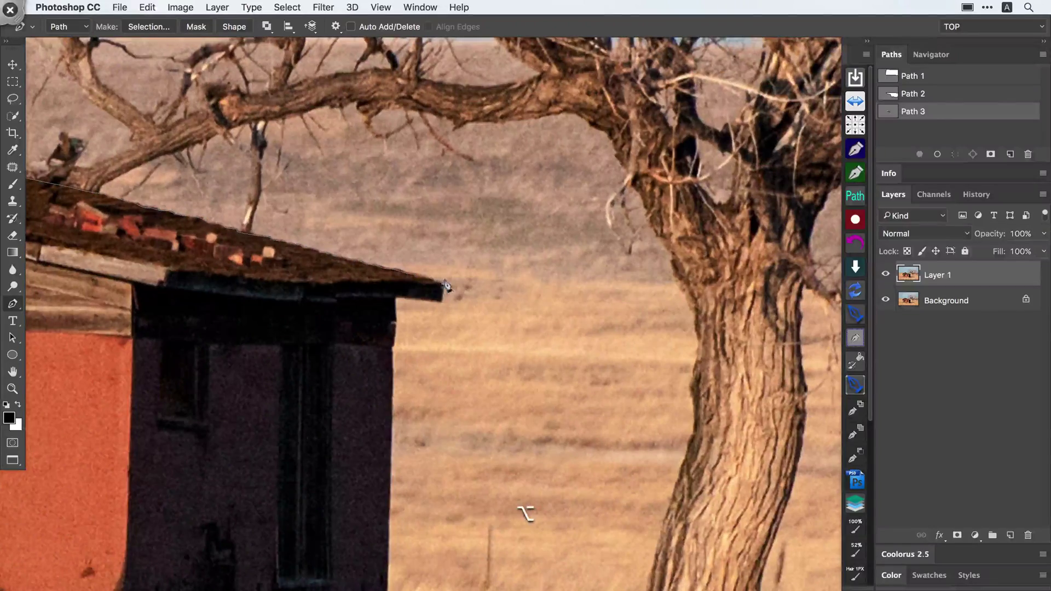
left_click(447, 286, "alt")
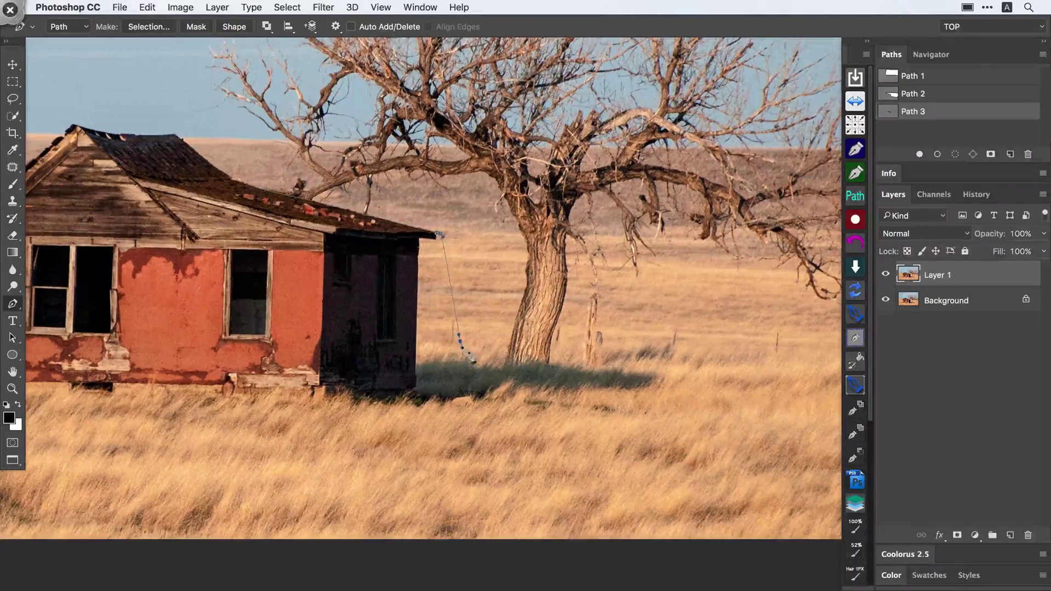
left_click(460, 341)
key("super+z")
key("super+z")
left_click_drag(525, 361, 548, 362)
left_click_drag(658, 372, 658, 402)
left_click_drag(632, 408, 616, 419)
Run Path 3 through the grass beneath the house, up its left side and along the horizon to the roof's left slope.
left_click_drag(582, 422, 415, 427)
left_click_drag(415, 426, 618, 399)
left_click_drag(520, 393, 465, 387)
left_click_drag(319, 385, 302, 377)
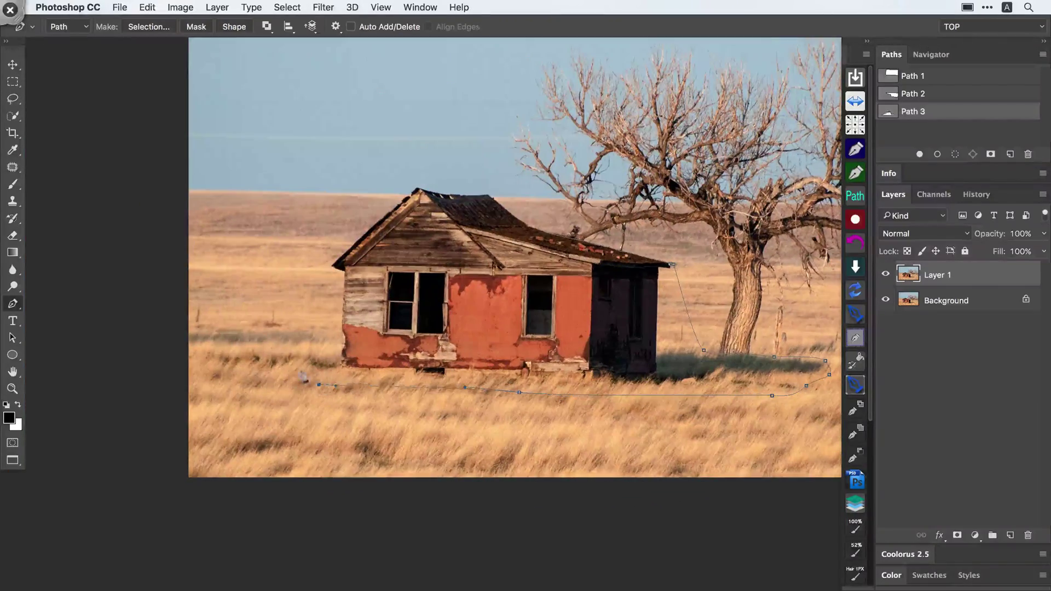
left_click_drag(316, 264, 498, 221)
left_click(485, 217)
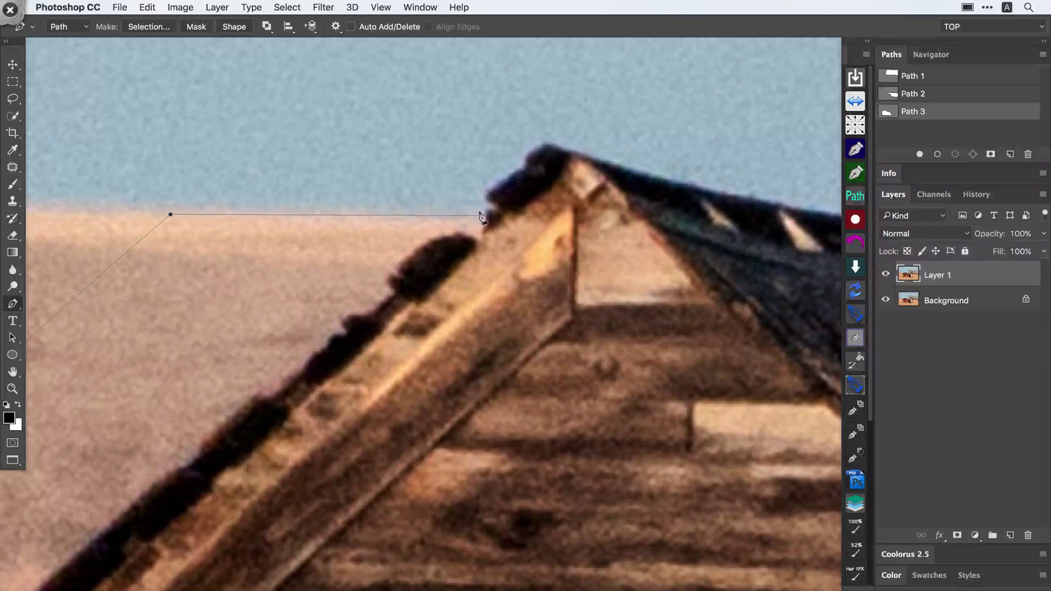
Trace Path 3 closely over the roof peak and along the sagging torn ridge.
left_click(536, 146)
left_click(553, 142)
left_click_drag(589, 155, 375, 181)
left_click_drag(432, 197, 462, 206)
left_click_drag(529, 218, 685, 238)
key("super+z")
left_click_drag(684, 237, 385, 235)
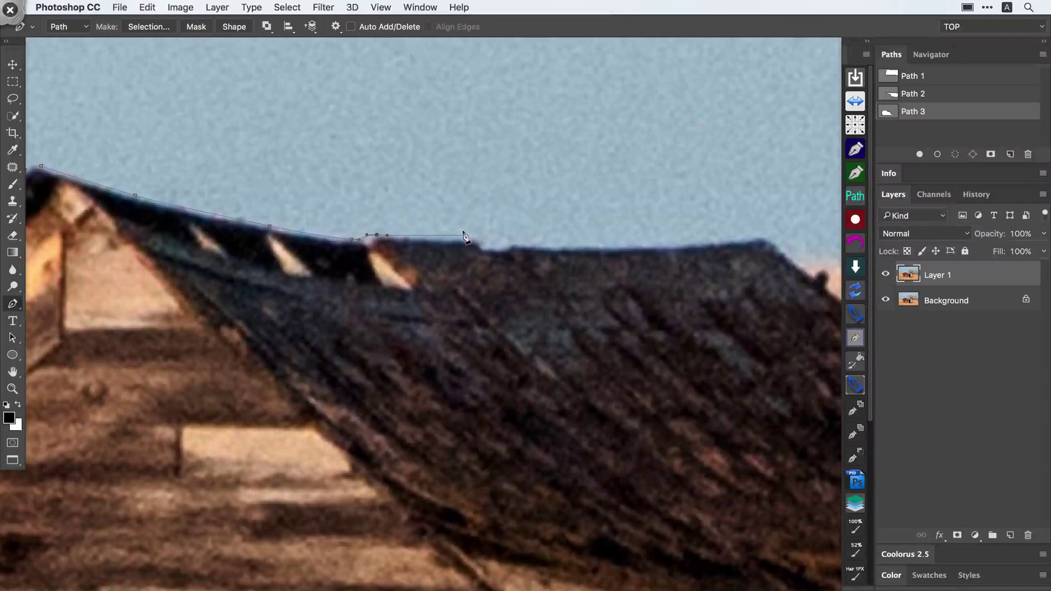
Continue Path 3 along the flat ridge and around its right corner.
left_click_drag(512, 243, 518, 244)
left_click_drag(538, 246, 503, 252)
left_click_drag(610, 262, 644, 280)
left_click_drag(649, 284, 485, 290)
left_click_drag(486, 290, 476, 302)
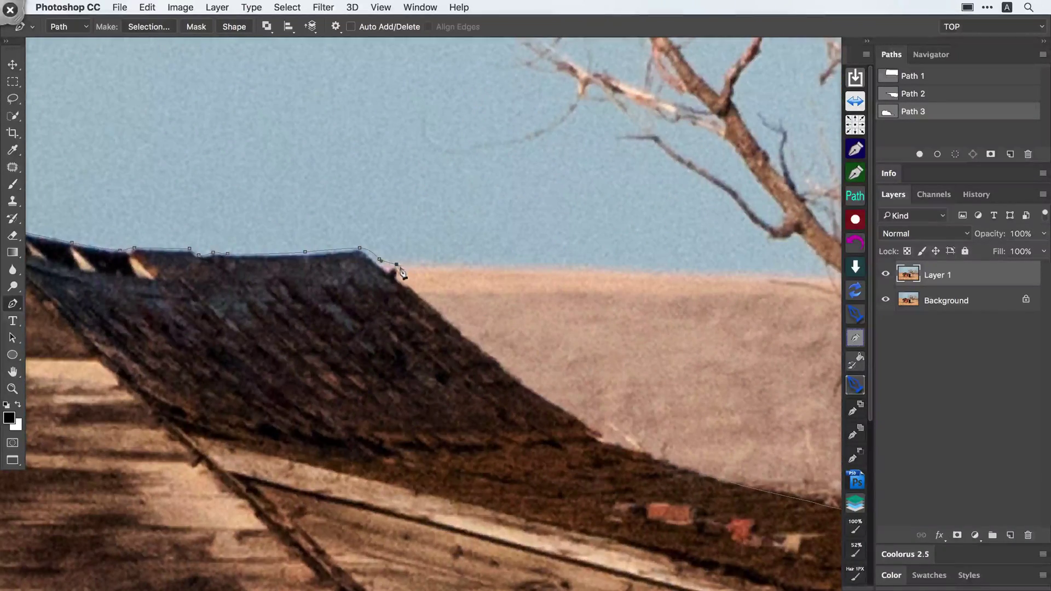
Redo the anchors at the ridge's right corner and trace Path 3 down the roof slope to join the copied roof edge.
key("super+z")
key("super+z")
left_click_drag(382, 267, 435, 285)
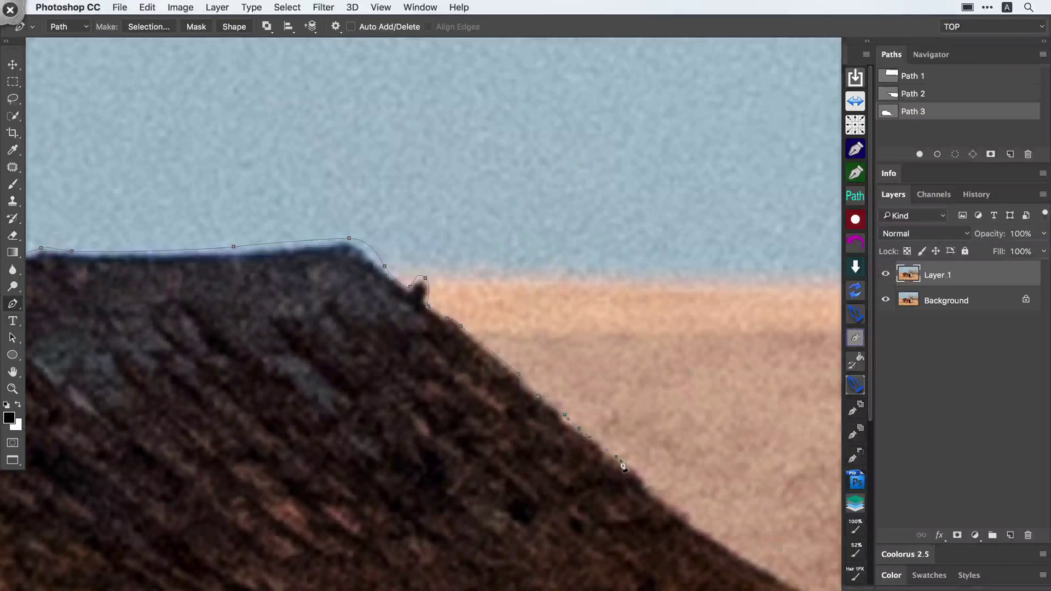
left_click_drag(622, 466, 379, 295)
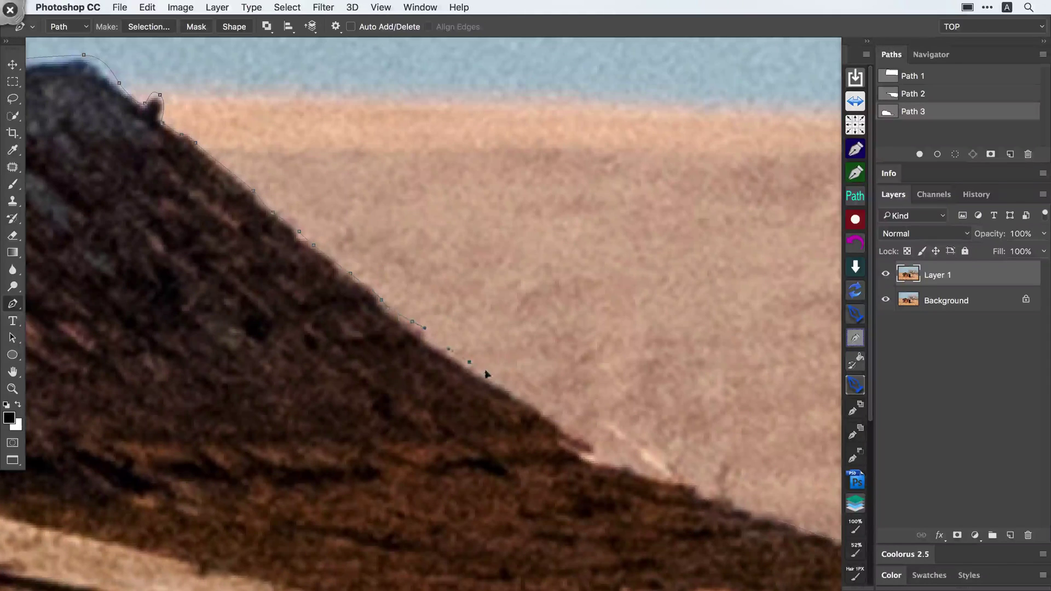
left_click_drag(612, 462, 365, 273)
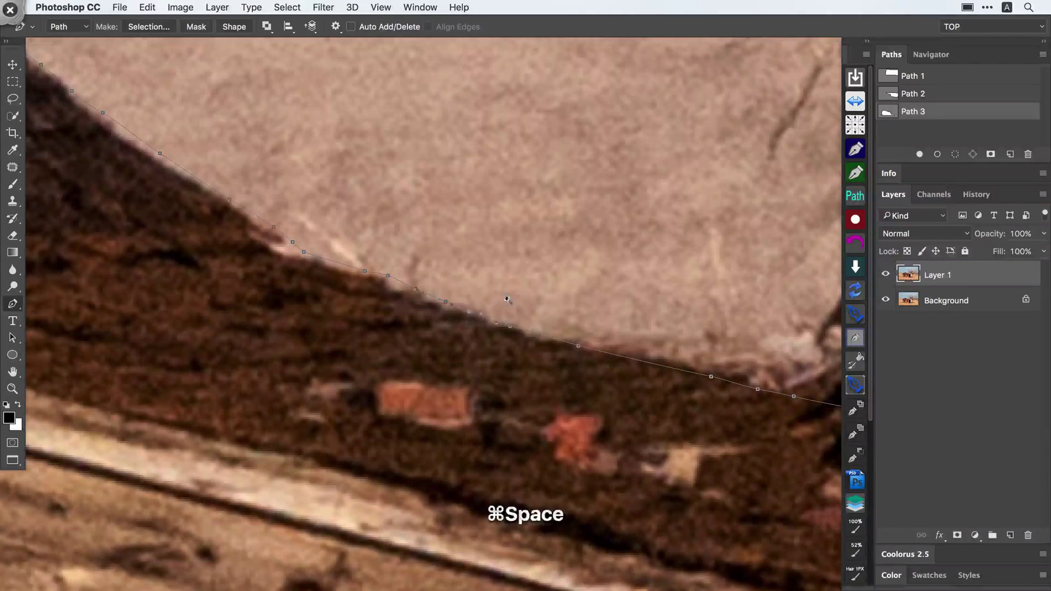
left_click_drag(514, 305, 410, 330)
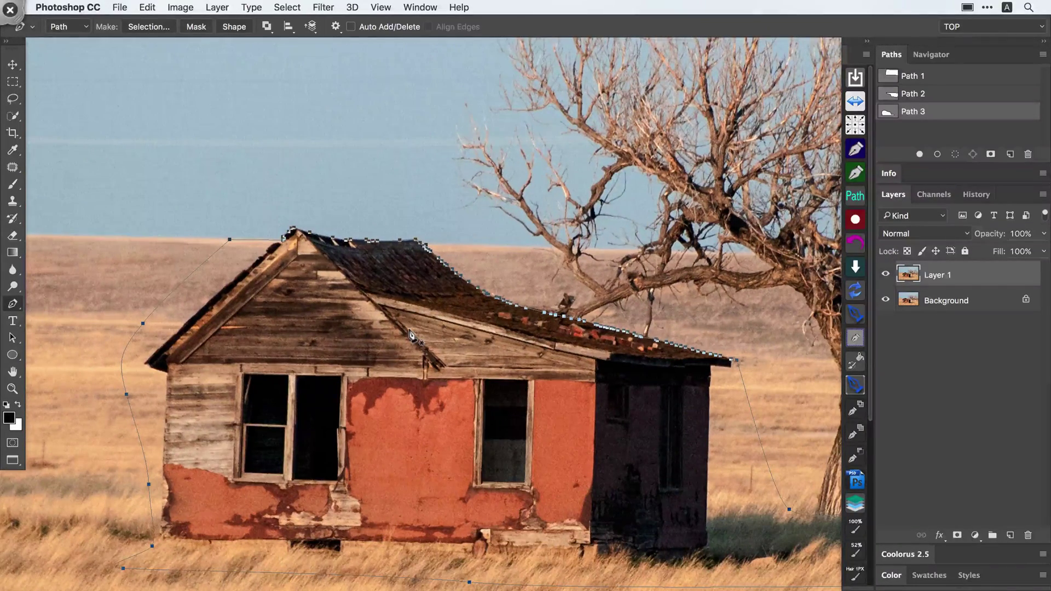
left_click_drag(559, 235, 503, 227)
left_click_drag(543, 189, 488, 244)
left_click_drag(568, 212, 529, 220)
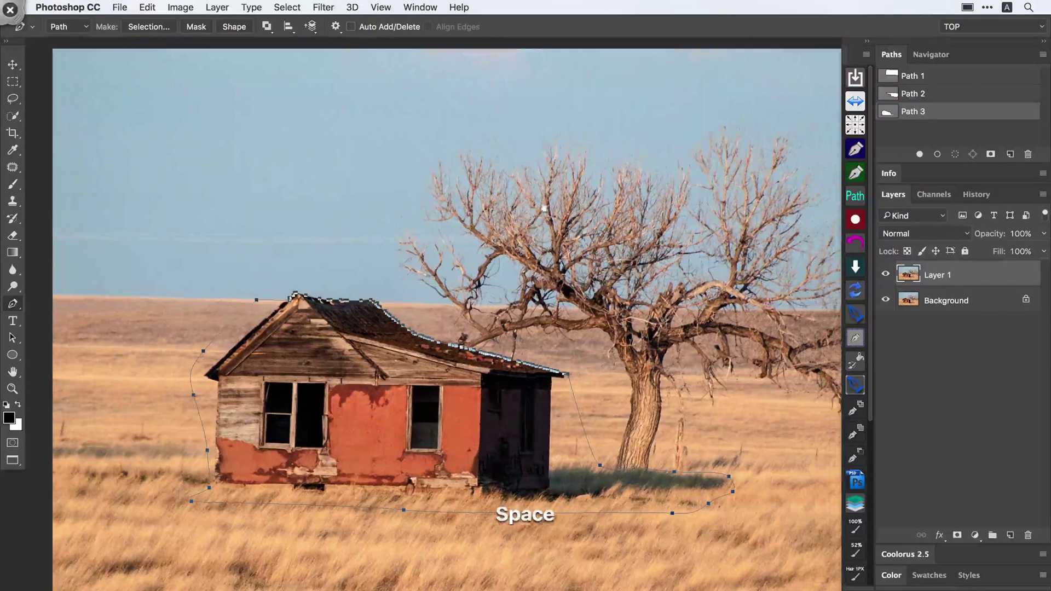
Deselect the house outline and add a new empty Path 4.
left_click(929, 141)
left_click(1007, 154)
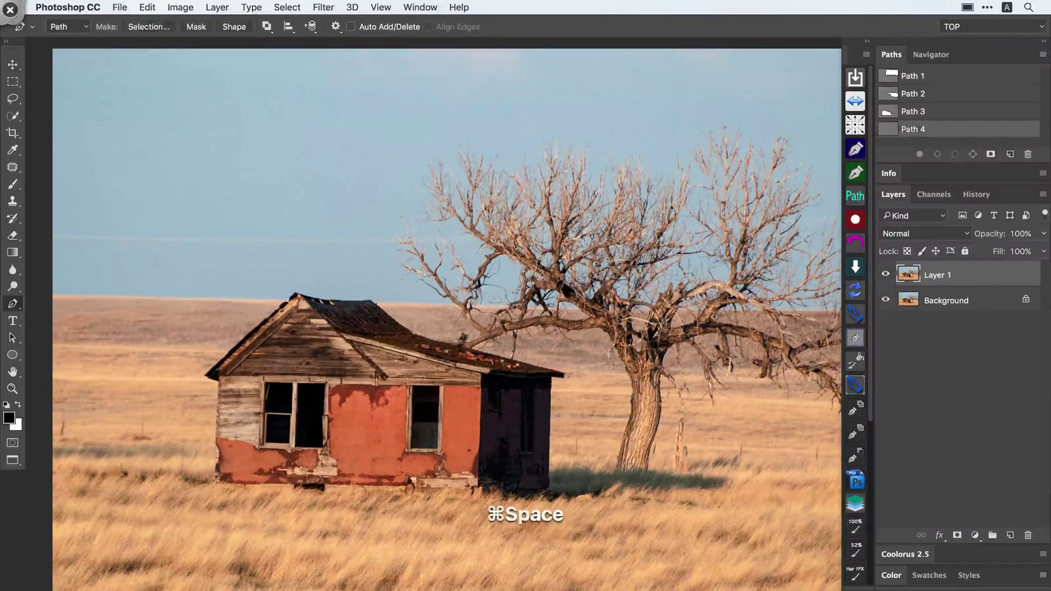
left_click_drag(492, 207, 417, 202)
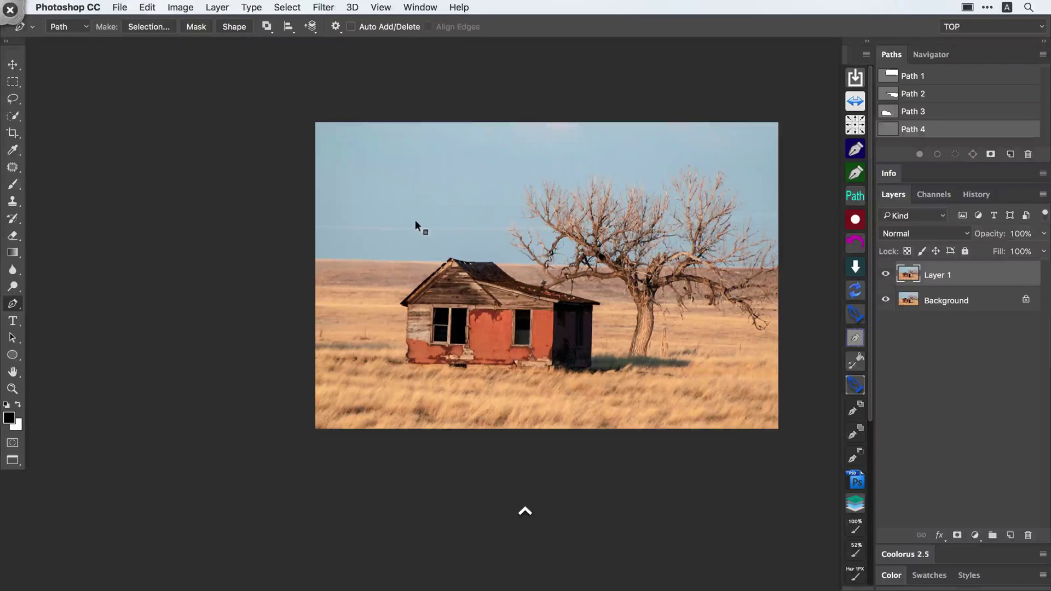
Outline the whole sky area down to the horizon in red annotation, and wipe the marking.
key("ctrl+b")
left_click_drag(602, 262, 459, 299)
left_click_drag(556, 254, 571, 255)
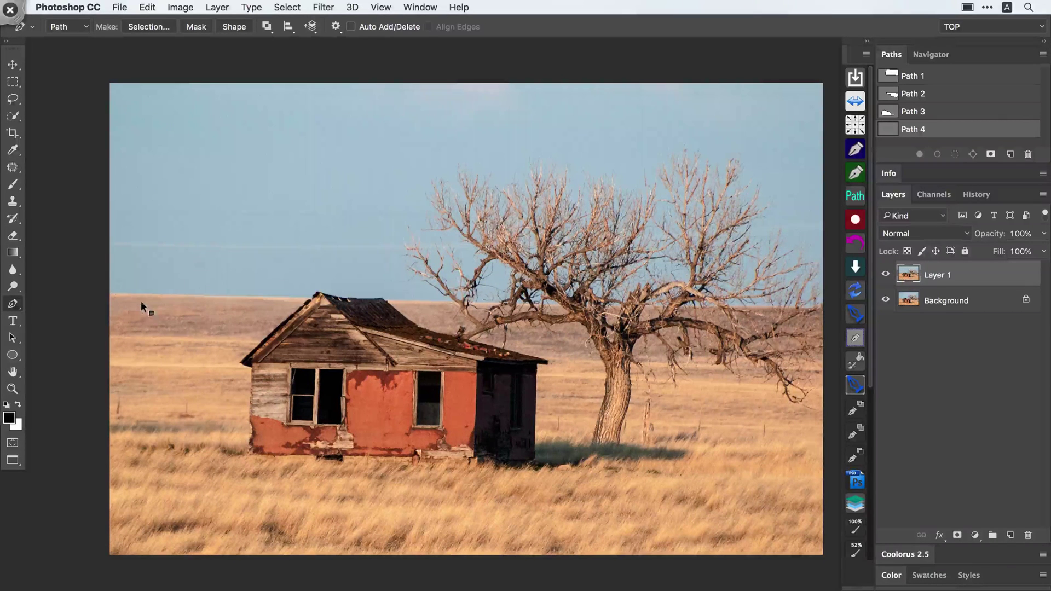
mouse_move(107, 294)
left_mouse_down()
mouse_move(253, 308)
mouse_move(703, 313)
mouse_move(833, 186)
mouse_move(446, 75)
mouse_move(101, 102)
mouse_move(94, 287)
mouse_move(119, 297)
left_mouse_up()
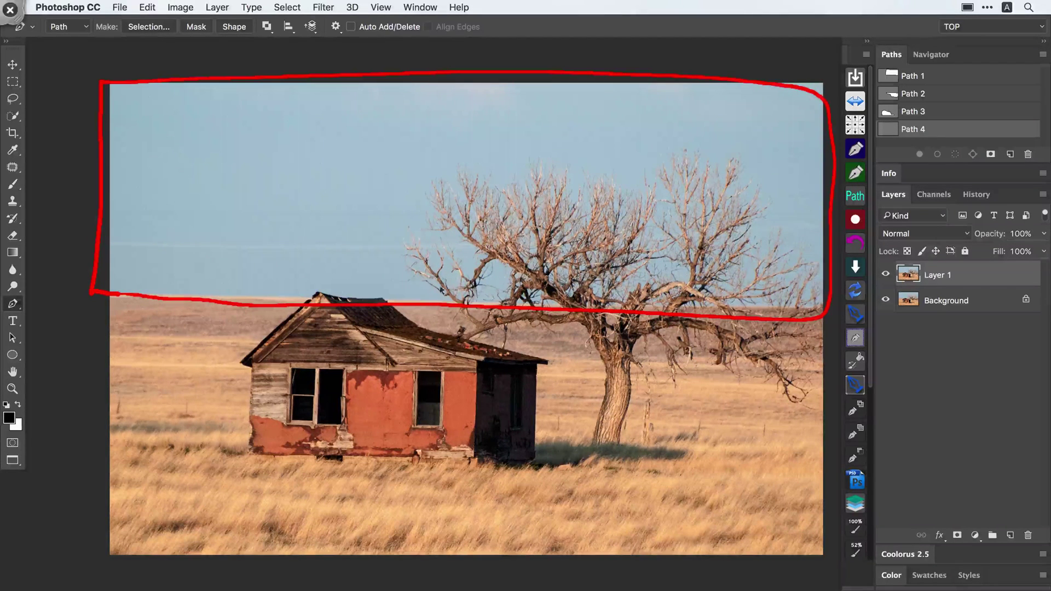
right_click(403, 278)
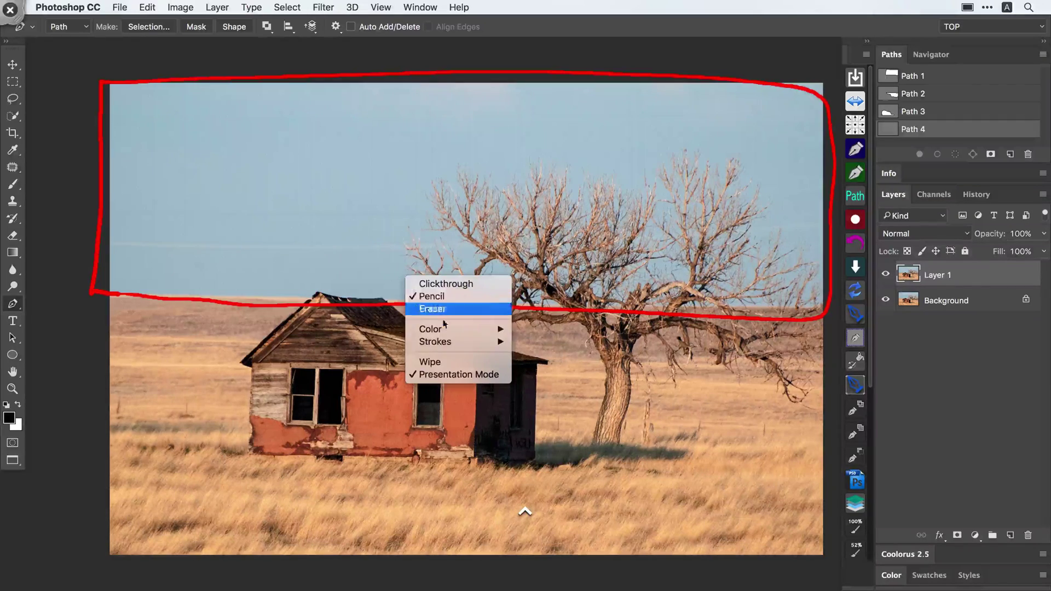
left_click(434, 359)
right_click(442, 257)
left_click(469, 264)
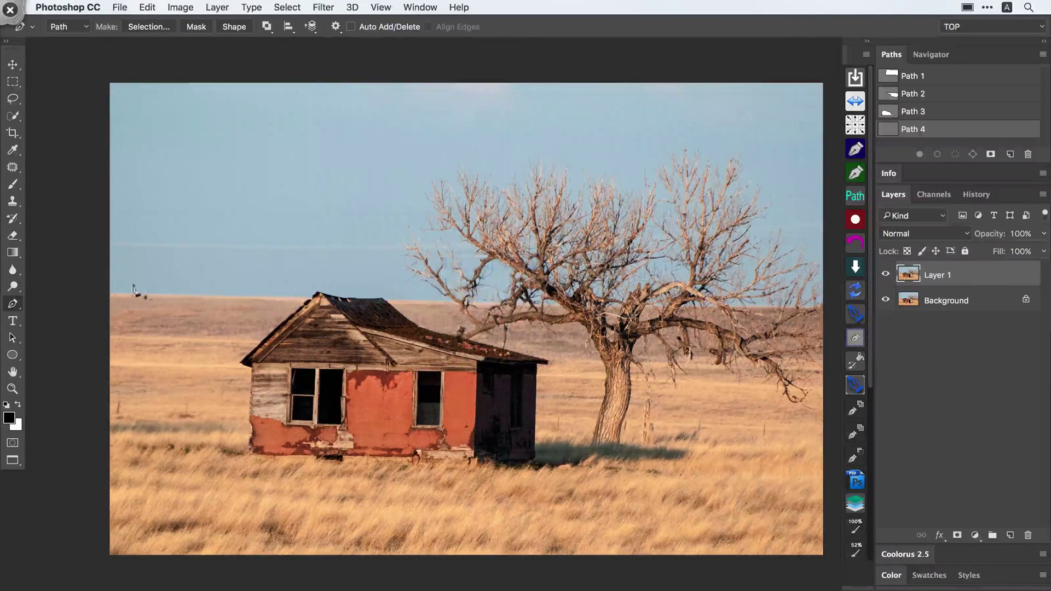
Start Path 4 at the photo's left edge and trace the horizon across the house roof toward the tree.
key("super+space")
left_click(107, 295)
left_click(110, 294)
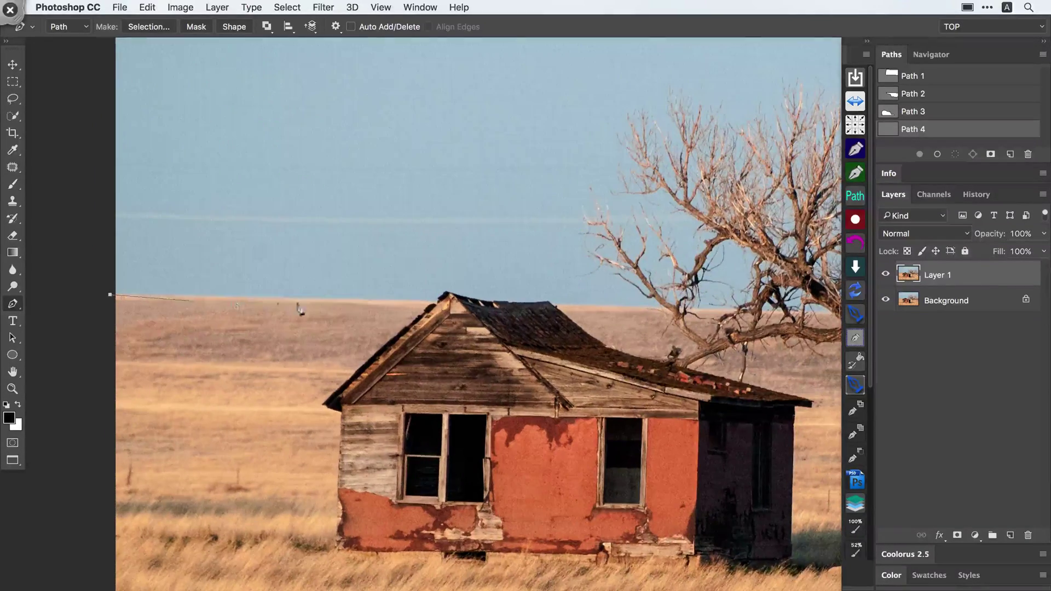
left_click_drag(373, 301, 426, 302)
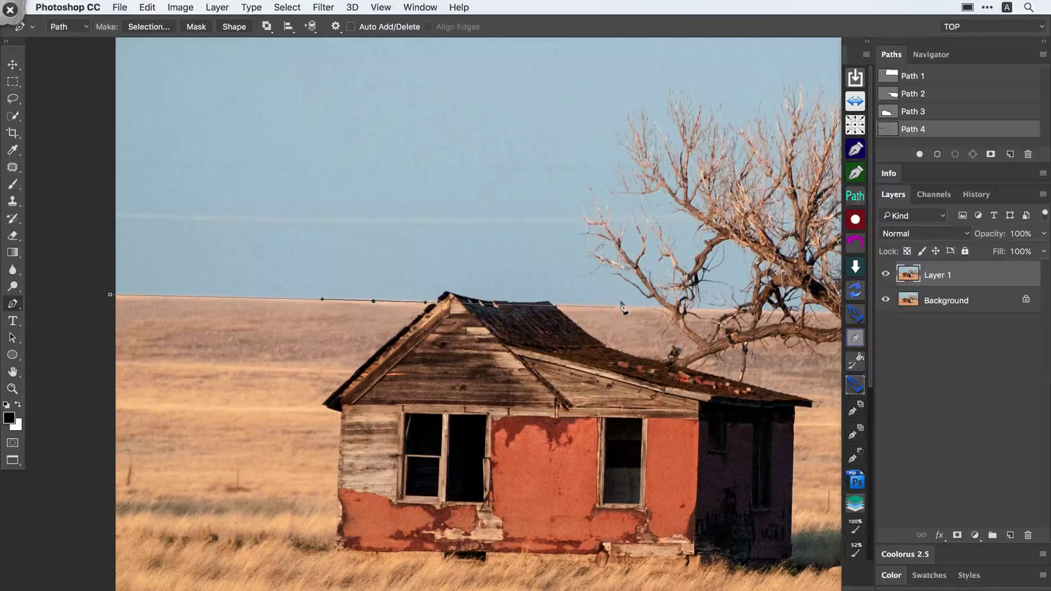
left_click_drag(617, 307, 650, 307)
key("space")
left_click_drag(786, 316, 310, 304)
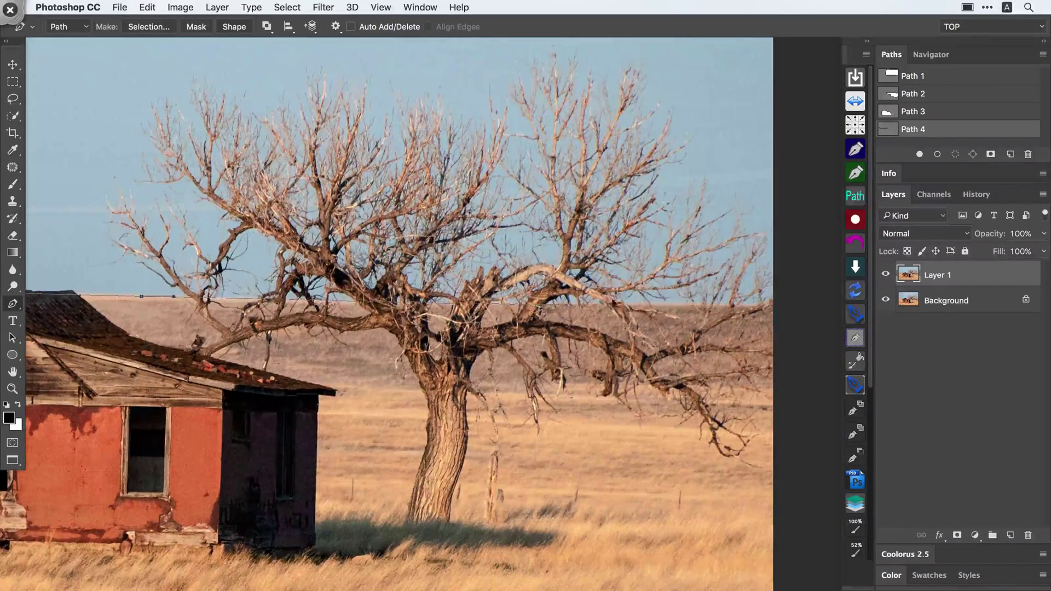
Extend Path 4 past the photo's right edge, loop it outside the canvas around the sky, and close it at the starting anchor.
left_click_drag(797, 292, 643, 299)
left_click_drag(757, 179, 748, 176)
left_click_drag(305, 176, 308, 180)
left_click_drag(305, 321, 309, 320)
left_click(356, 309)
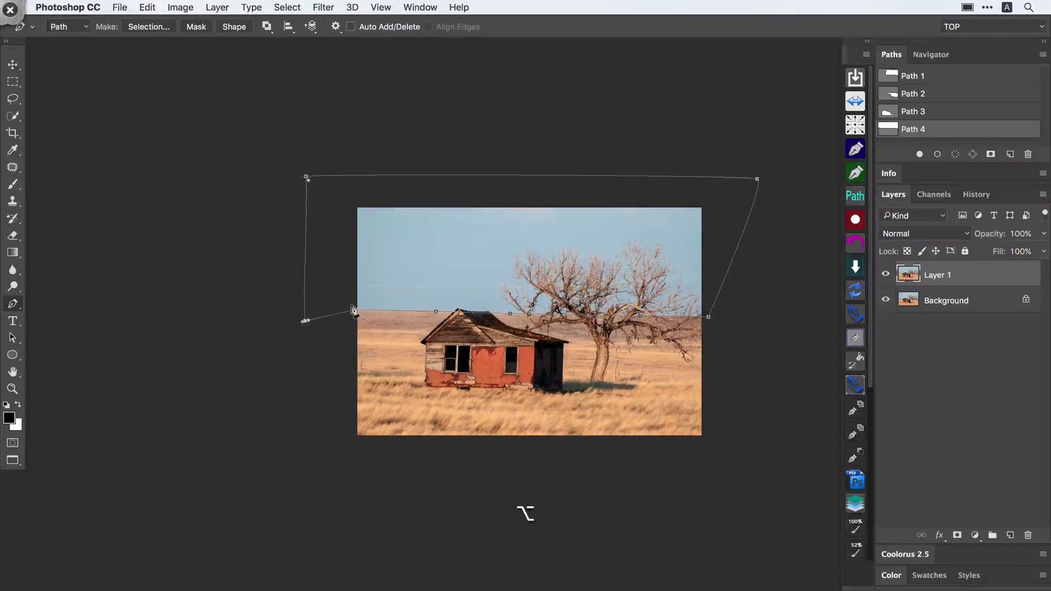
Check the outlines of Path 1 through Path 4 one after another over the photo.
left_click(923, 76)
left_click(915, 95)
left_click(913, 111)
left_click(909, 122)
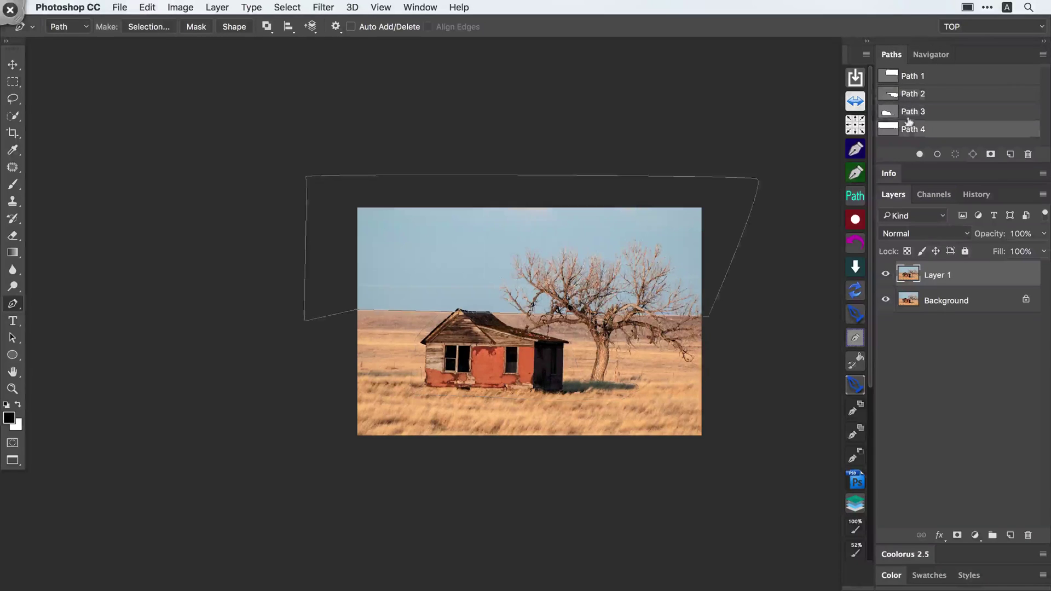
mouse_move(627, 324)
left_mouse_down()
mouse_move(645, 329)
mouse_move(633, 332)
mouse_move(638, 318)
left_mouse_up()
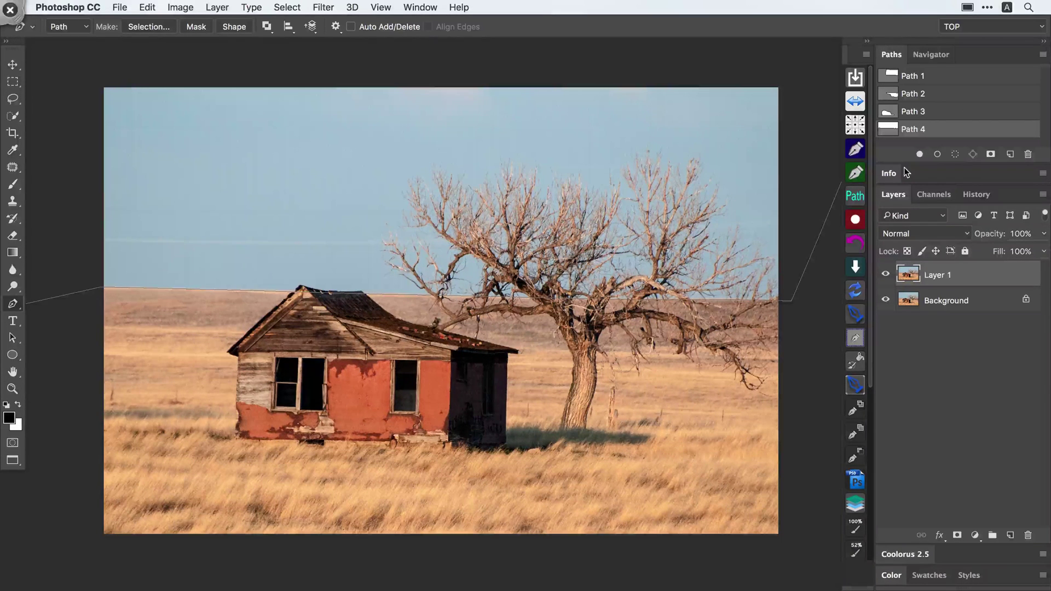
left_click_drag(690, 211, 678, 213)
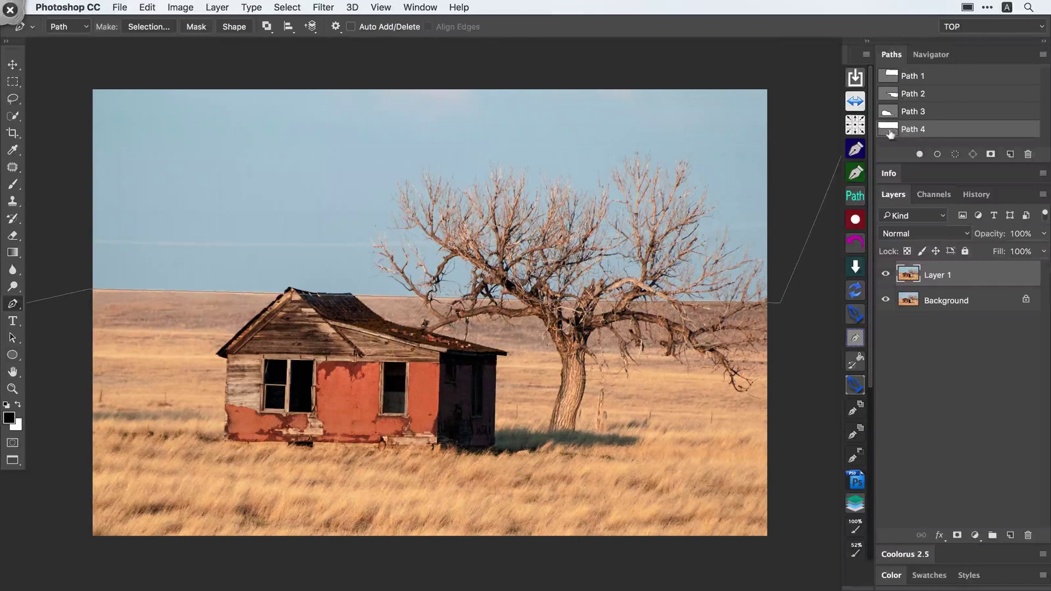
Load Path 1 around the tree crown as a selection and add it as a layer mask on Layer 1.
left_click(890, 78)
key("super")
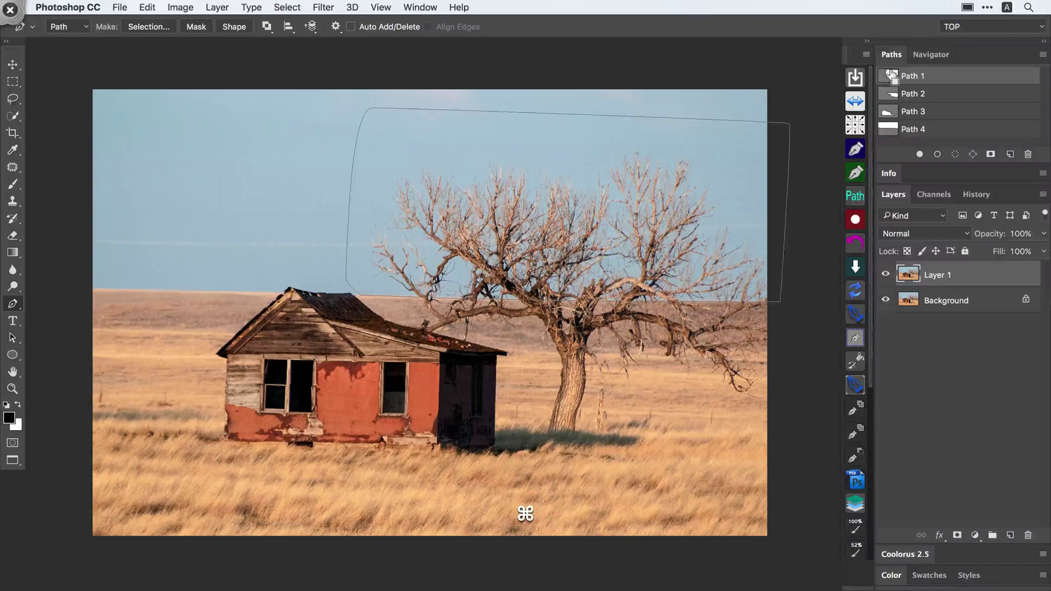
left_click(891, 77, "super")
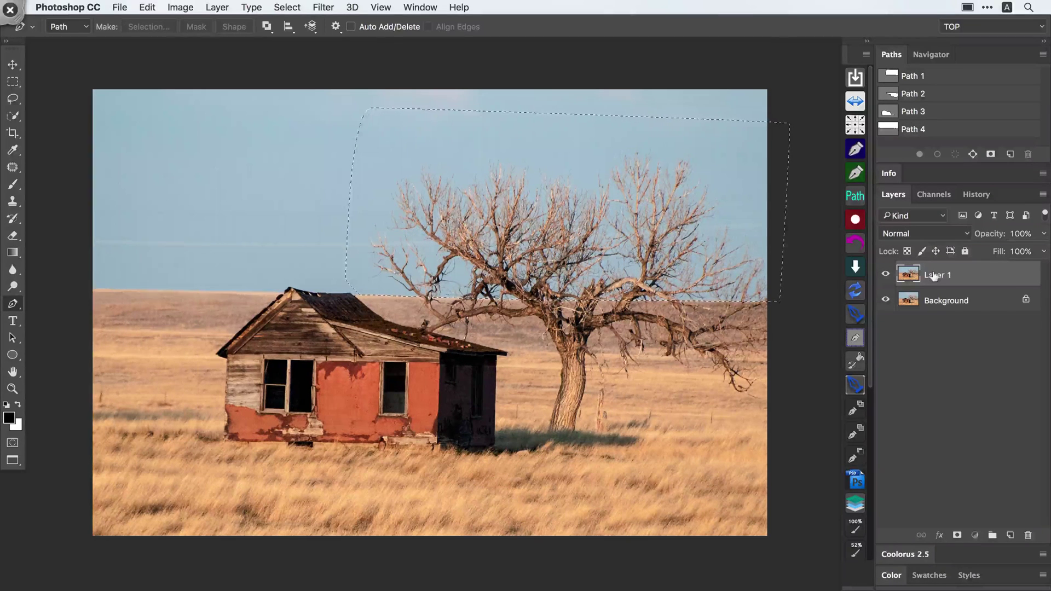
left_click(955, 533)
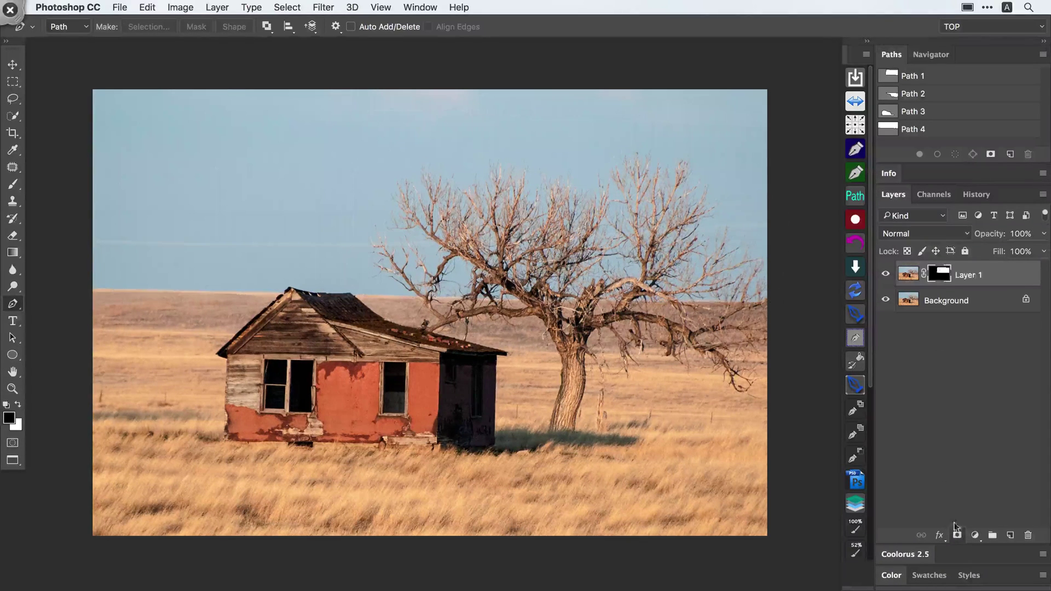
Clear the Path 2 selection, duplicate the Background layer and move the copy above Layer 1.
left_click(889, 95, "super")
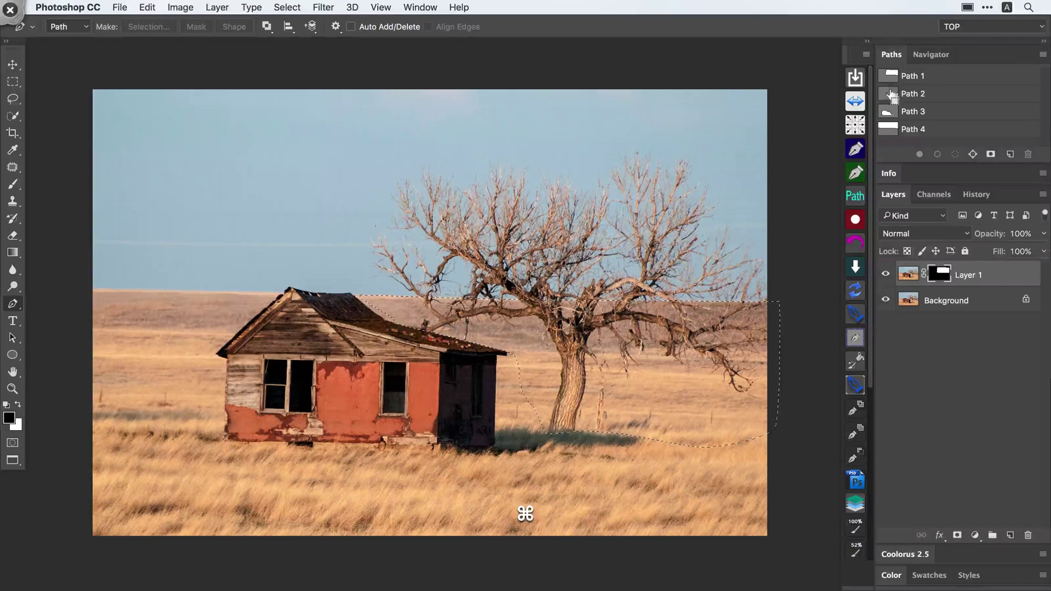
key("super+d")
left_click(928, 301)
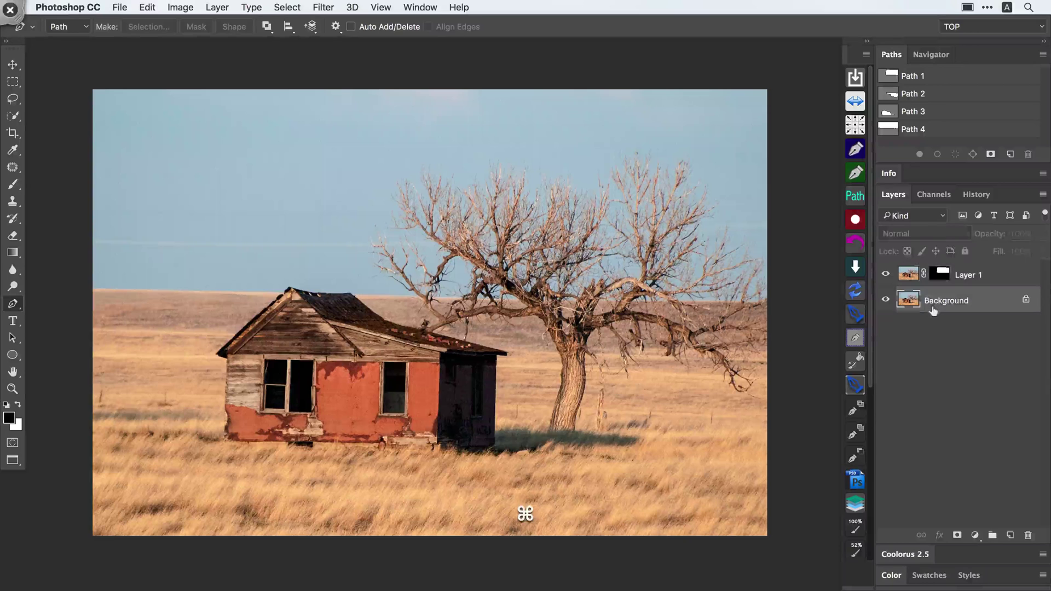
key("super+j")
left_click_drag(932, 300, 929, 268)
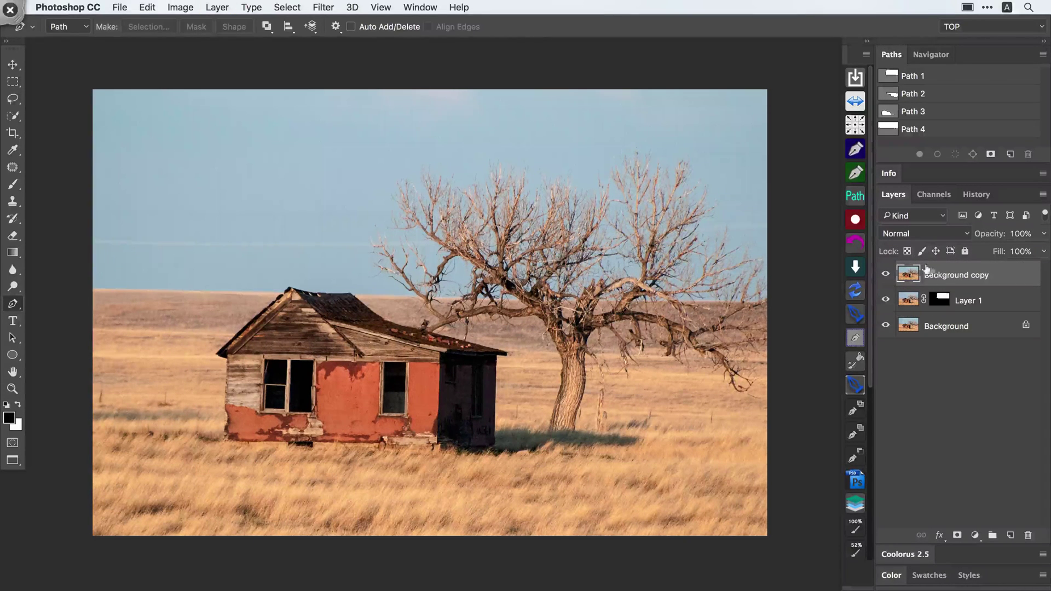
Mask Background copy with a selection loaded from Path 2, and make the layer's image active.
left_click(887, 94, "super")
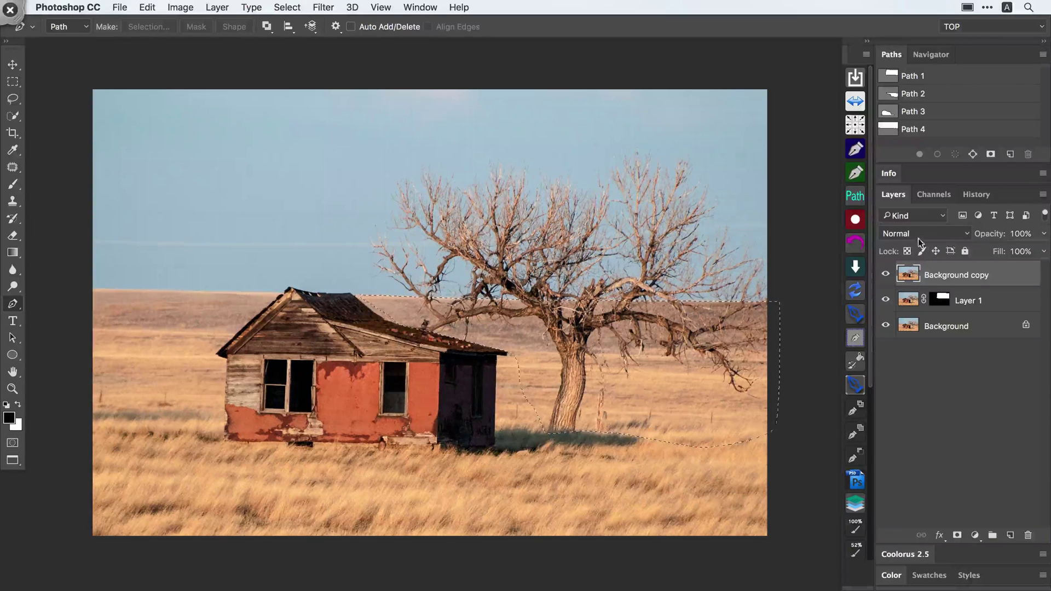
left_click(956, 534)
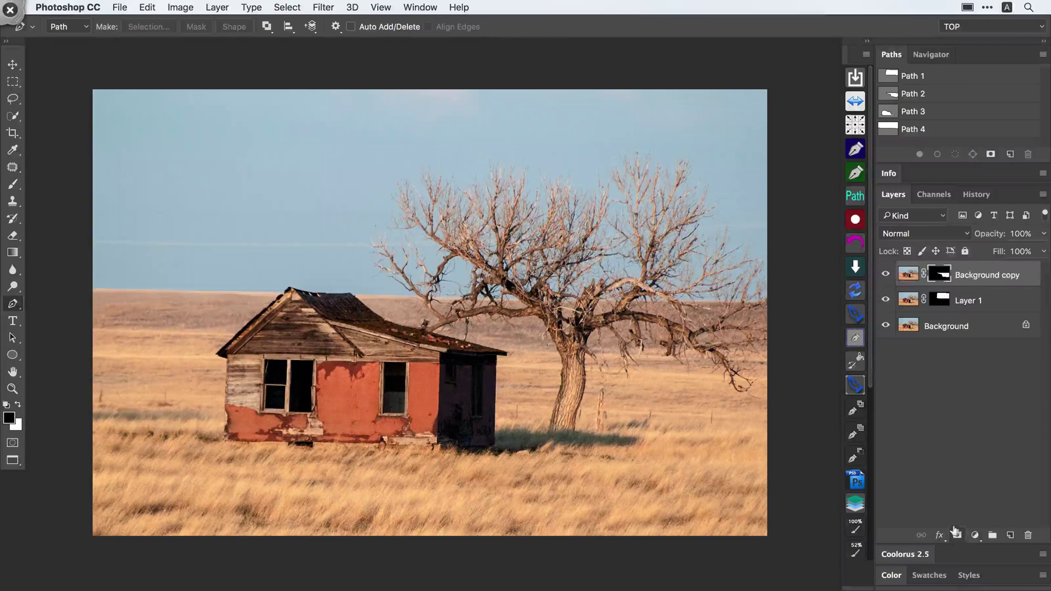
left_click(909, 275)
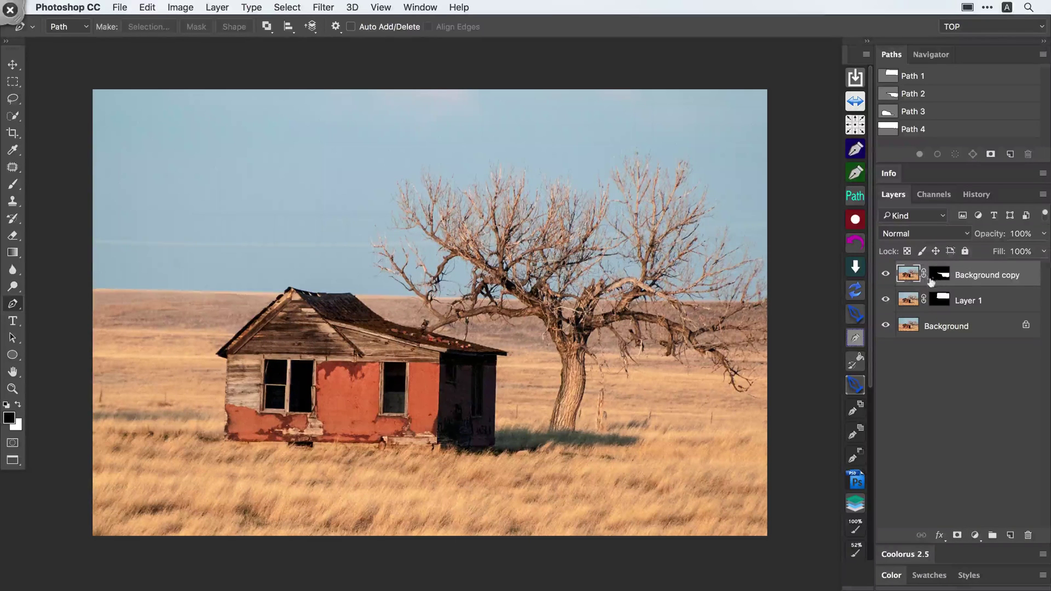
Duplicate the Background layer again and move Background copy 2 to the top of the layer stack.
left_click(944, 325)
key("super+j")
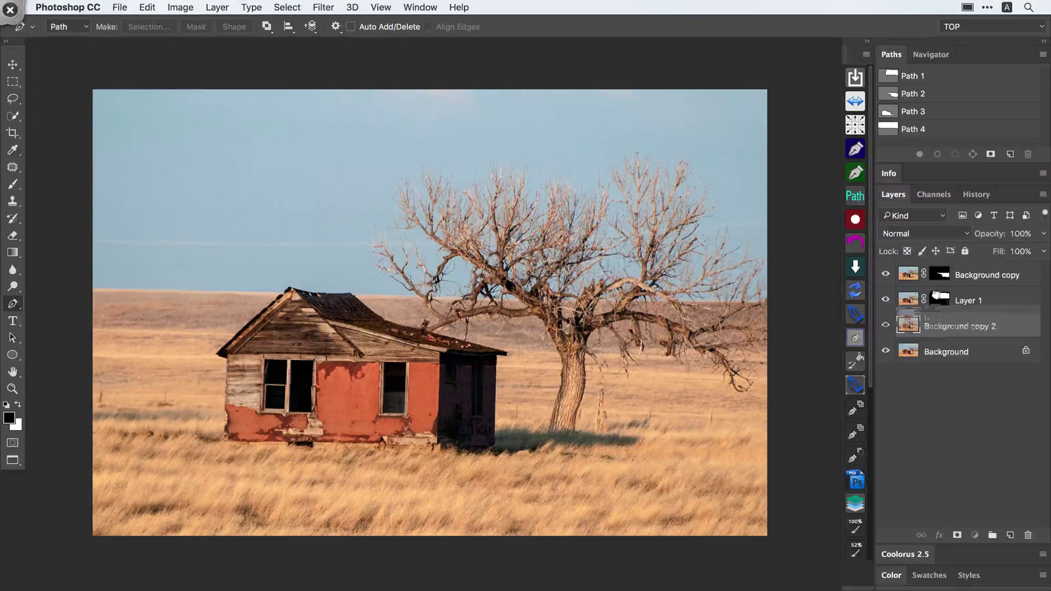
left_click_drag(925, 319, 940, 269)
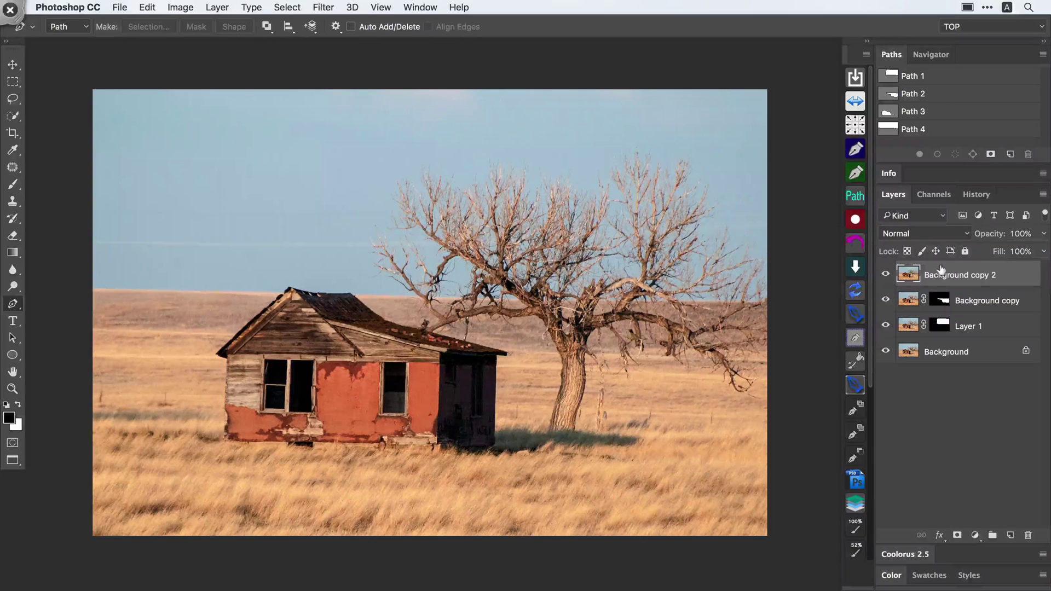
Load Path 3 around the house as a selection and add it as a layer mask on Background copy 2.
left_click(885, 111)
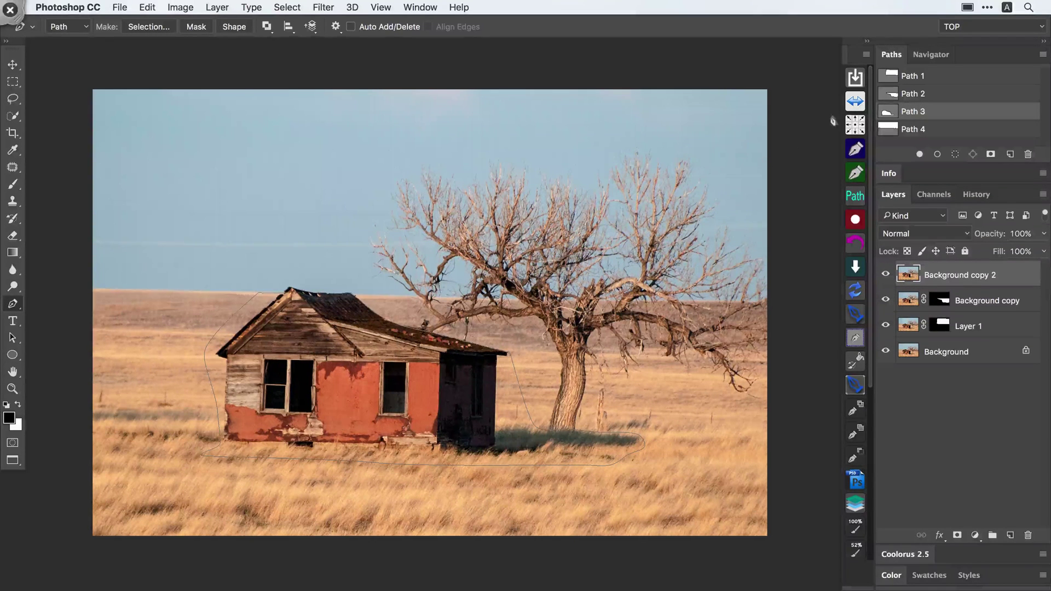
left_click(887, 113, "super")
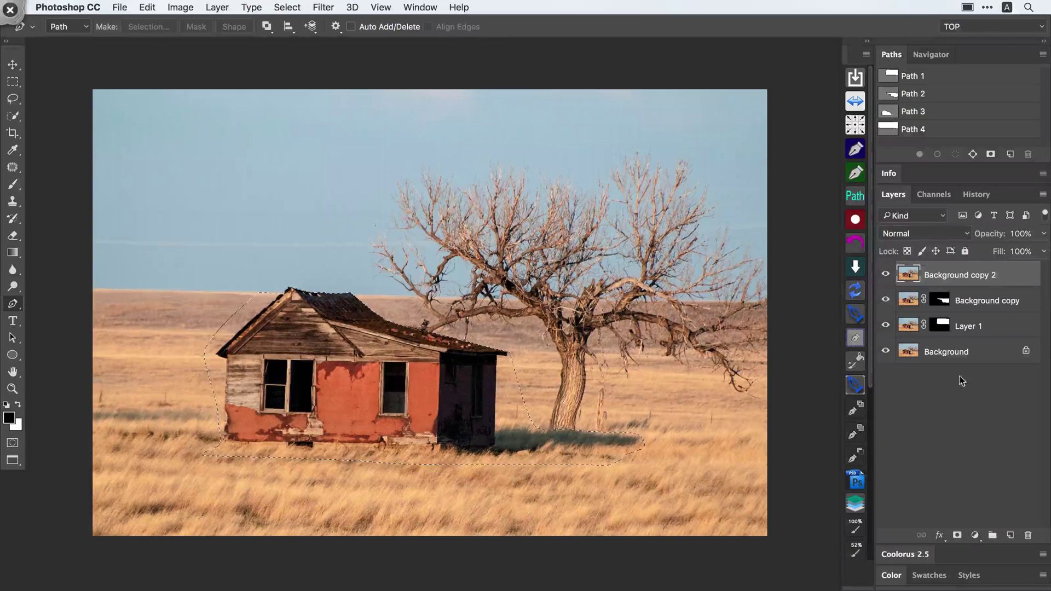
left_click(956, 535)
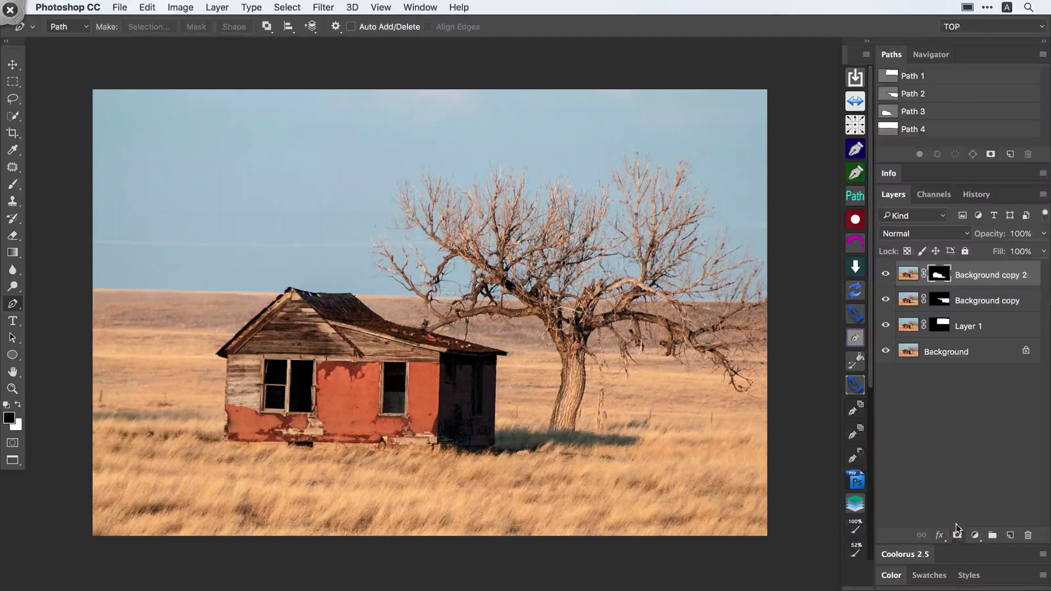
Check Path 4's sky outline, deselect the path and make Layer 1's mask active.
left_click(887, 127)
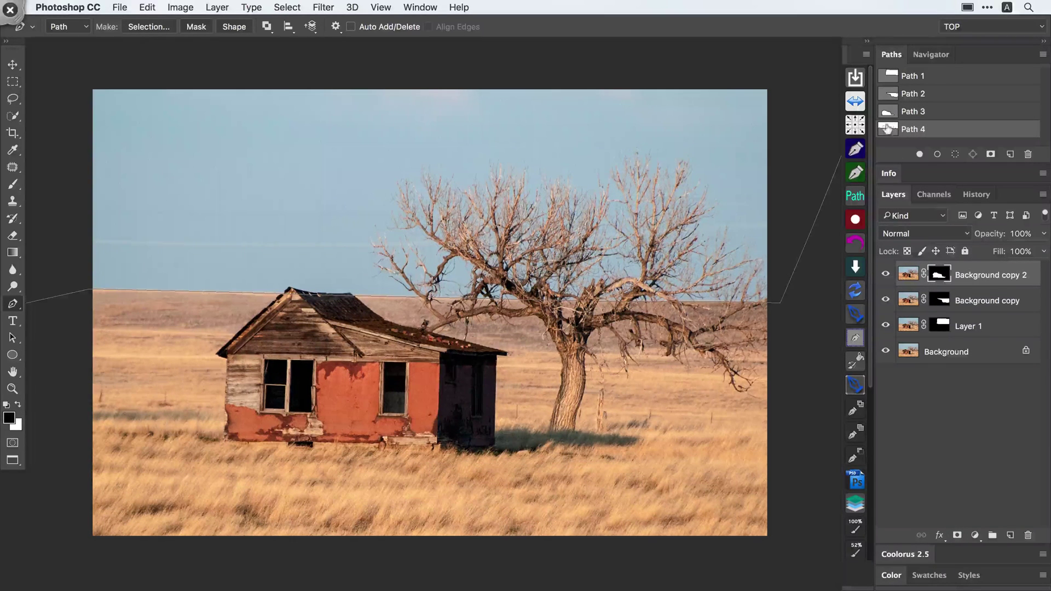
left_click(964, 325)
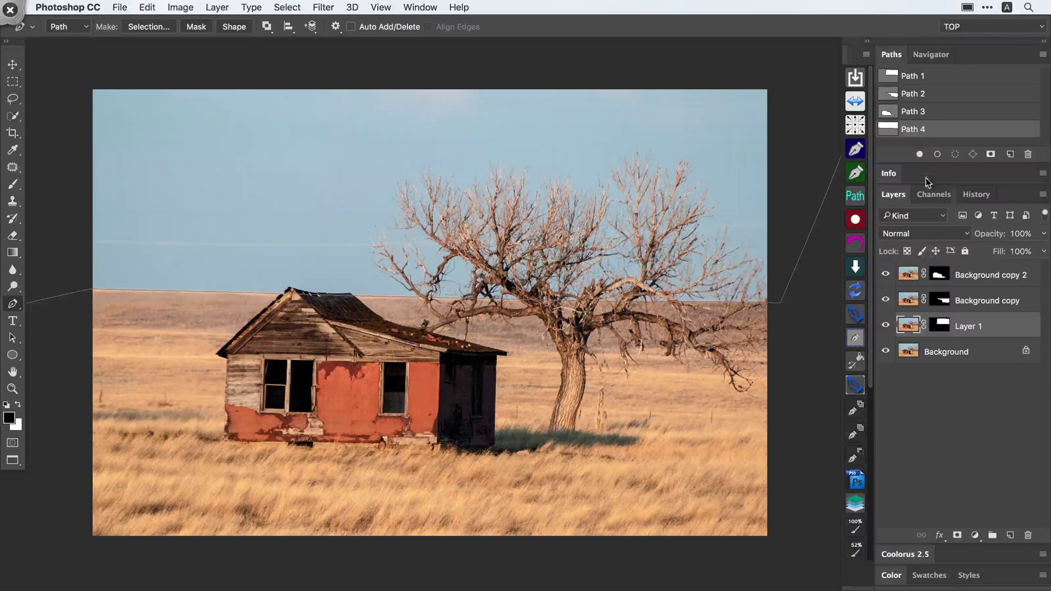
left_click(951, 139)
left_click(939, 329)
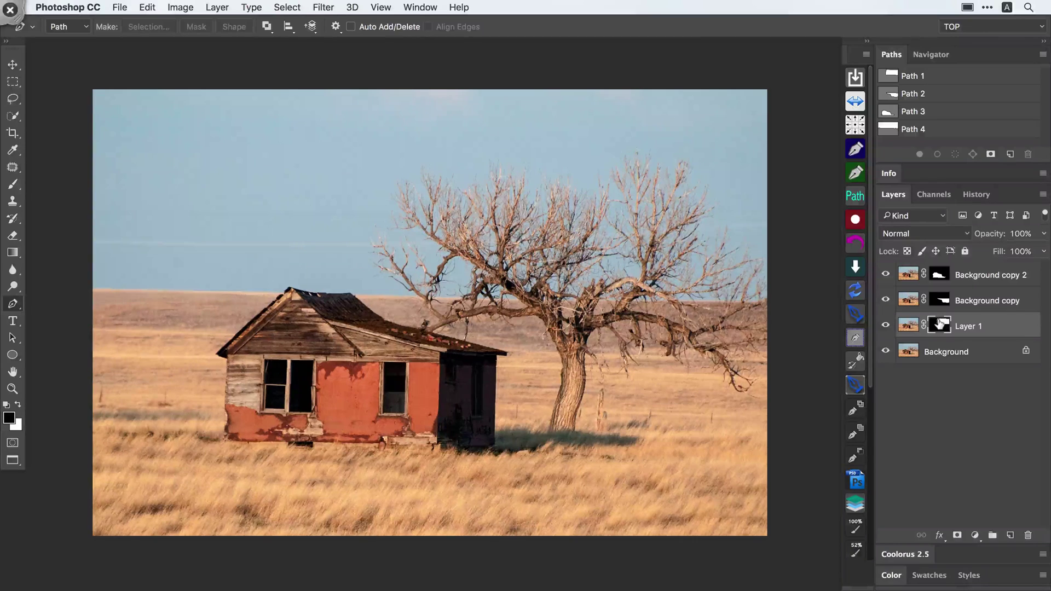
Examine Layer 1's mask on its own and as a selection over the tree crown, and deselect it.
left_click(939, 324, "alt")
left_click(939, 324, "alt")
left_click_drag(792, 323, 777, 326)
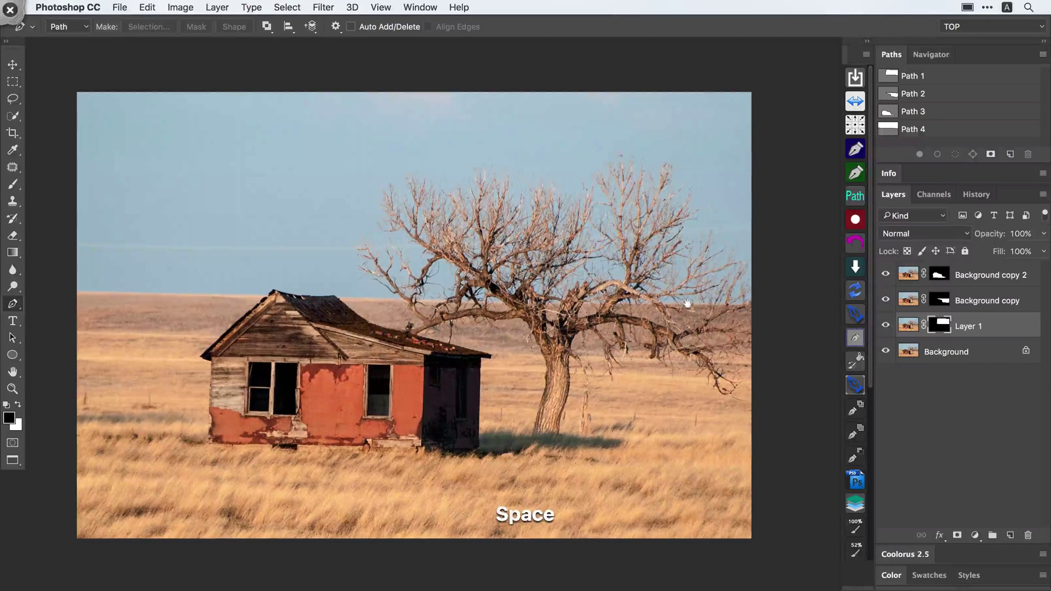
left_click(939, 324, "alt")
left_click(939, 325, "alt")
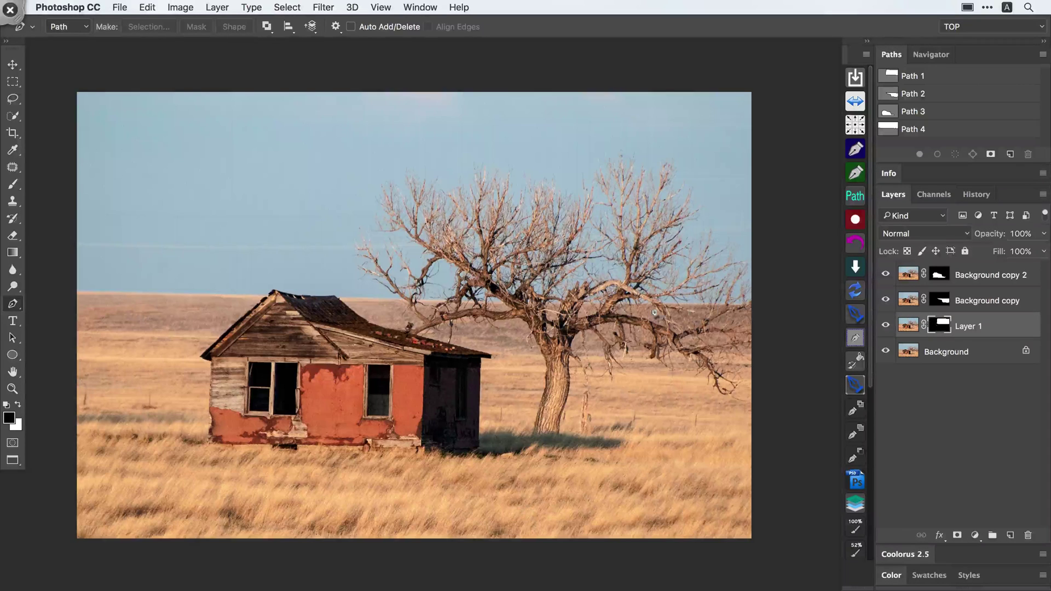
left_click(939, 325, "super")
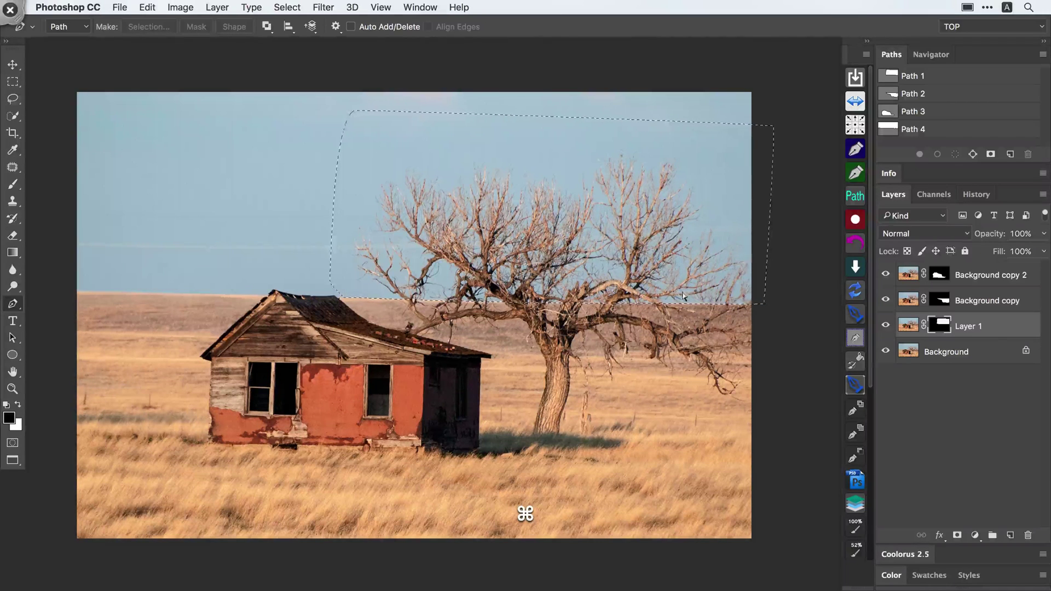
key("super+d")
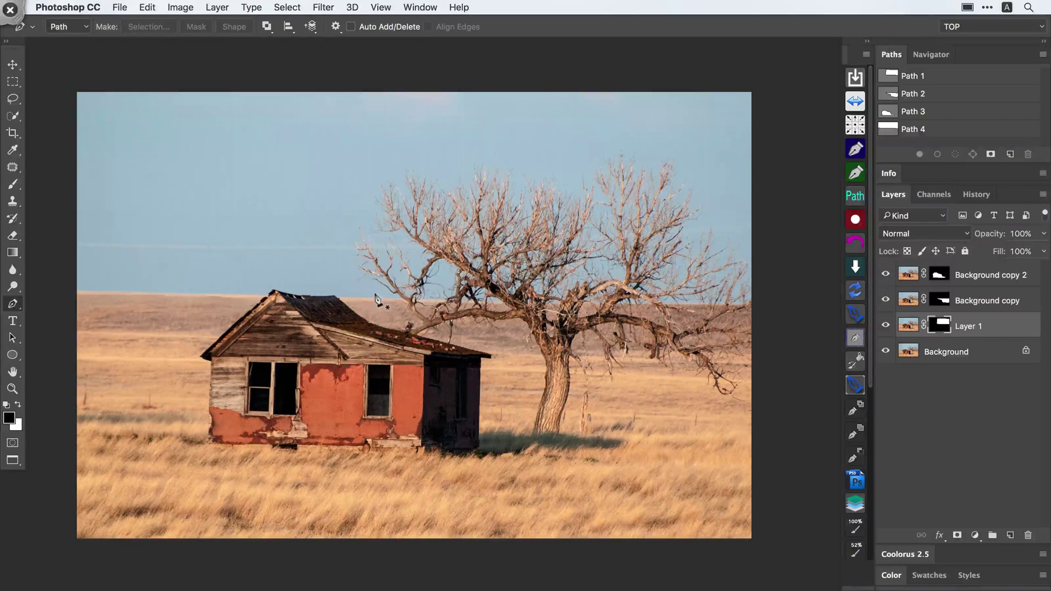
Draw a loose Patch tool selection around the tree crown, crossing slightly below the horizon and reaching the photo's right edge.
key("j")
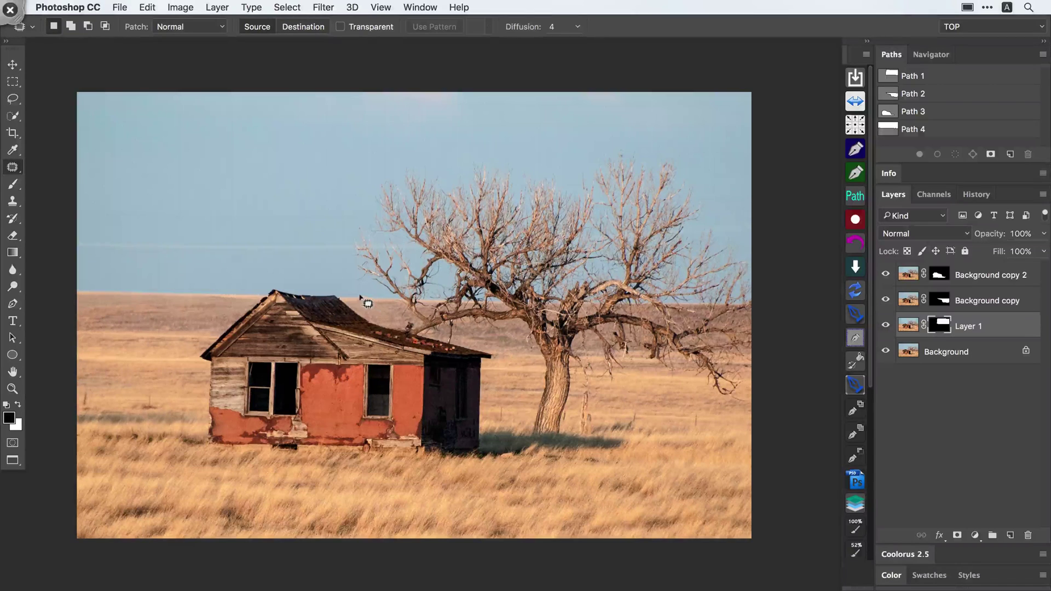
mouse_move(335, 273)
left_mouse_down()
mouse_move(348, 196)
mouse_move(373, 162)
mouse_move(449, 150)
mouse_move(512, 160)
mouse_move(636, 135)
mouse_move(688, 151)
mouse_move(718, 197)
mouse_move(745, 245)
mouse_move(745, 327)
left_mouse_up()
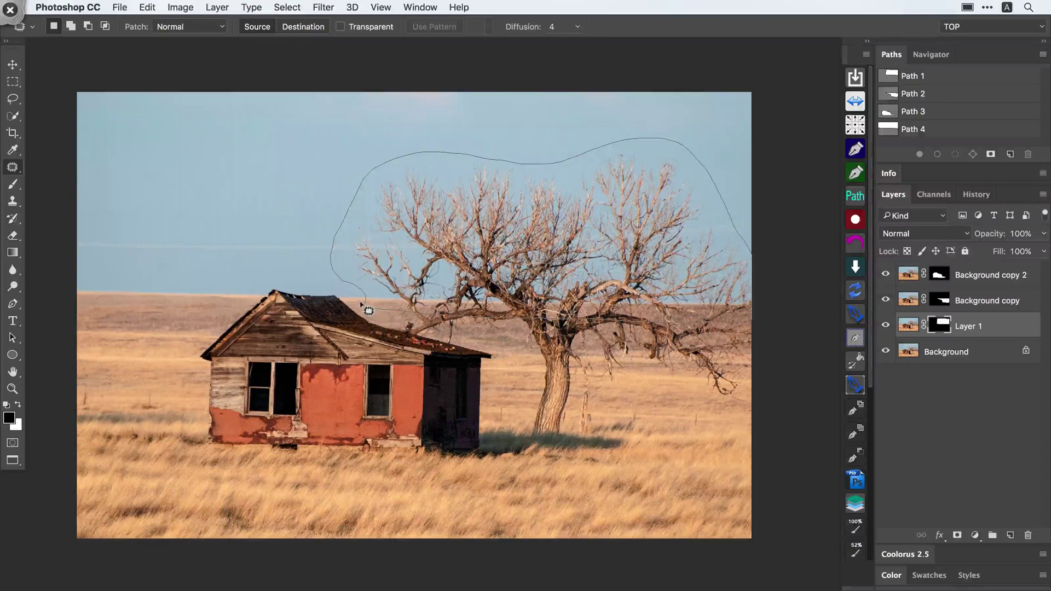
left_click_drag(370, 308, 371, 308)
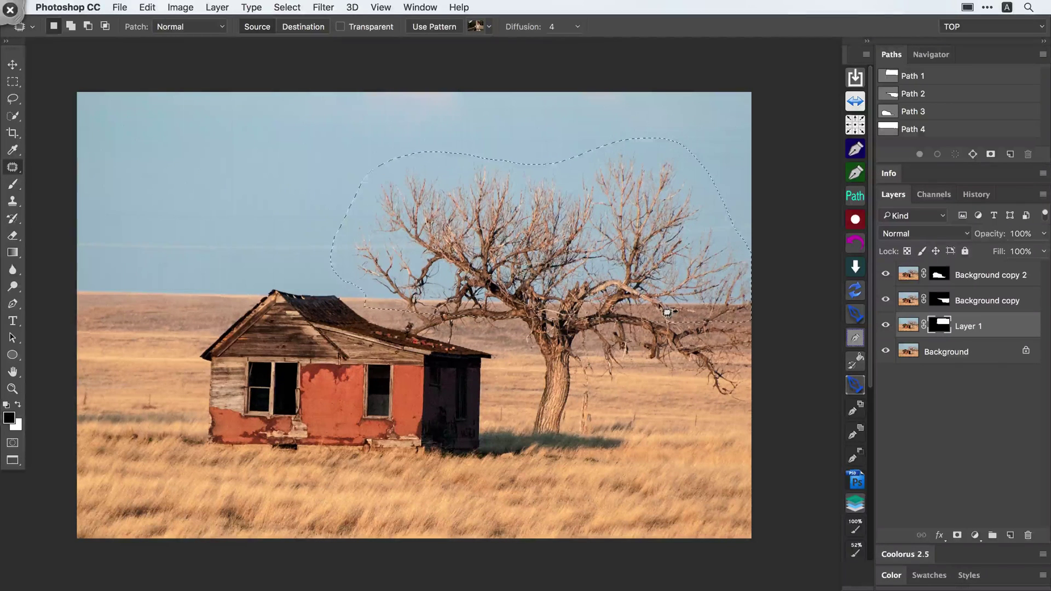
With Background copy and Background copy 2 hidden, fill the selected tree crown on Layer 1's image using Content-Aware at 100% opacity, and deselect.
left_click(908, 324)
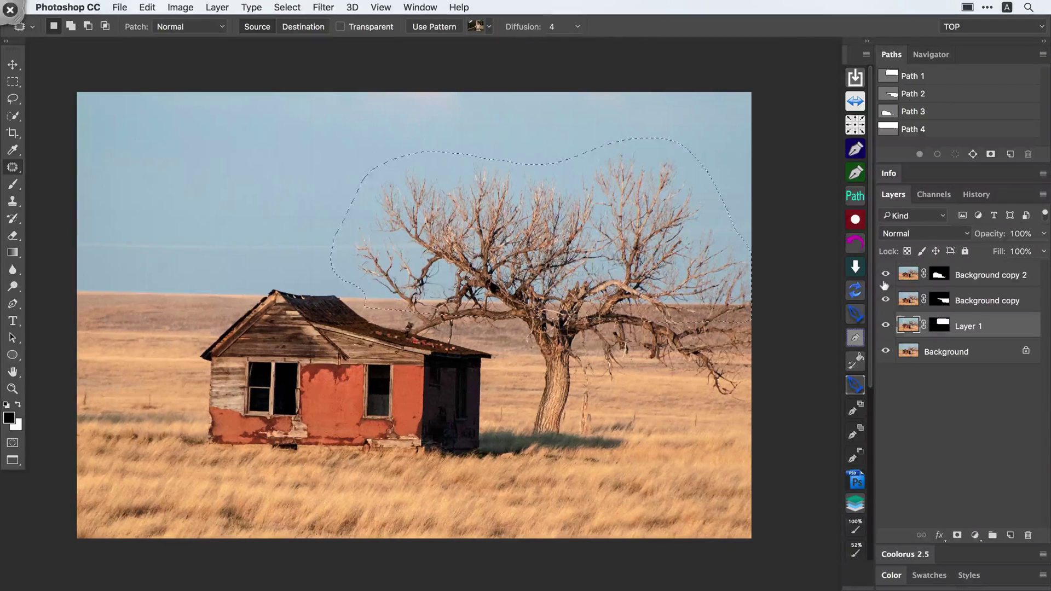
left_click_drag(885, 275, 885, 300)
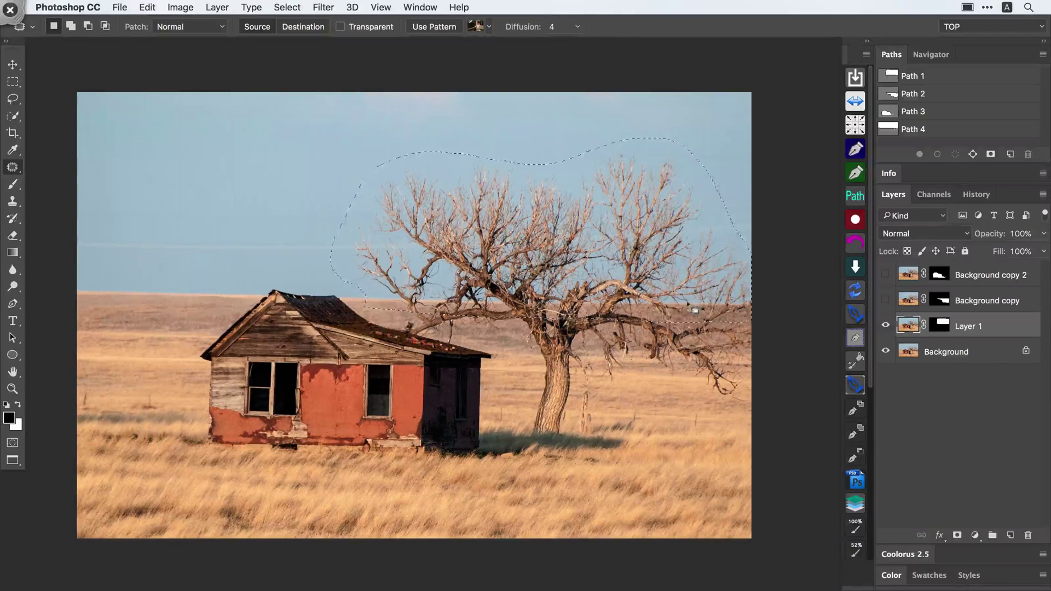
left_click(148, 7)
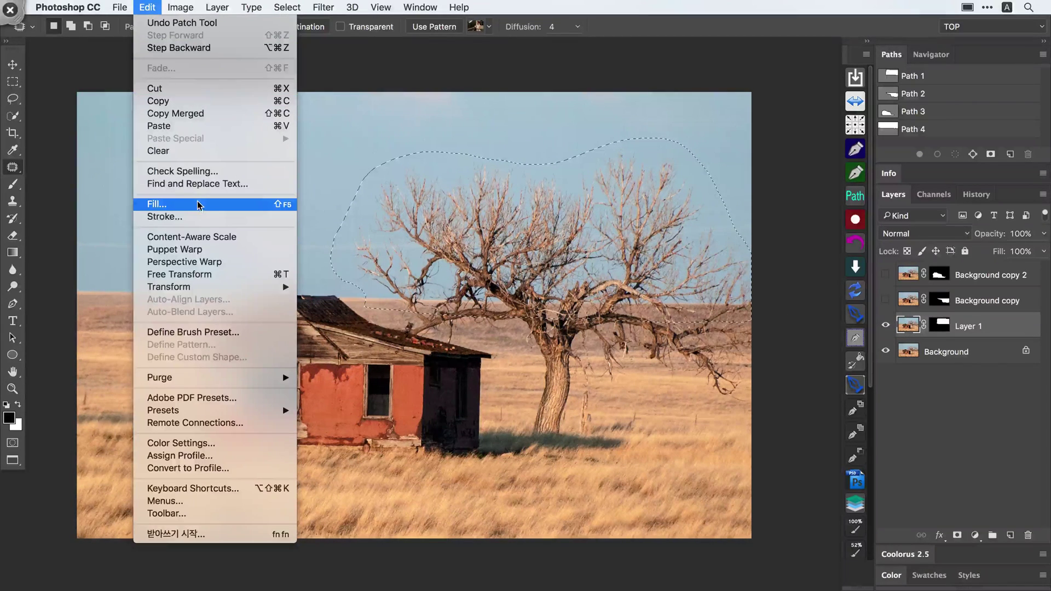
left_click(167, 202)
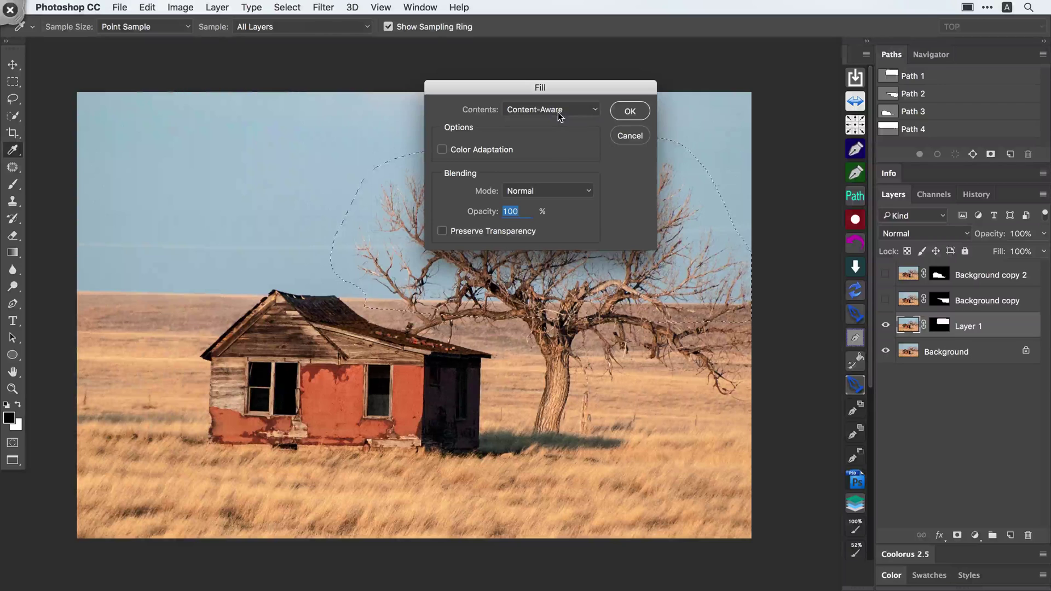
left_click(628, 110)
key("j")
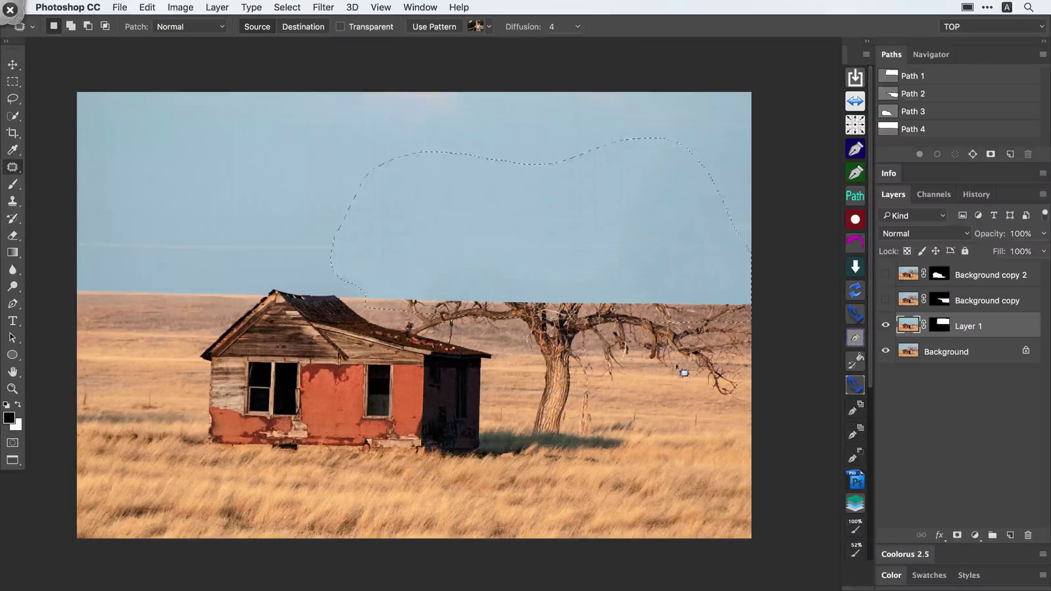
key("super+d")
Show Background copy, check its mask as a selection around the lower tree, deselect, and make the layer's image active.
left_click_drag(673, 330, 643, 269)
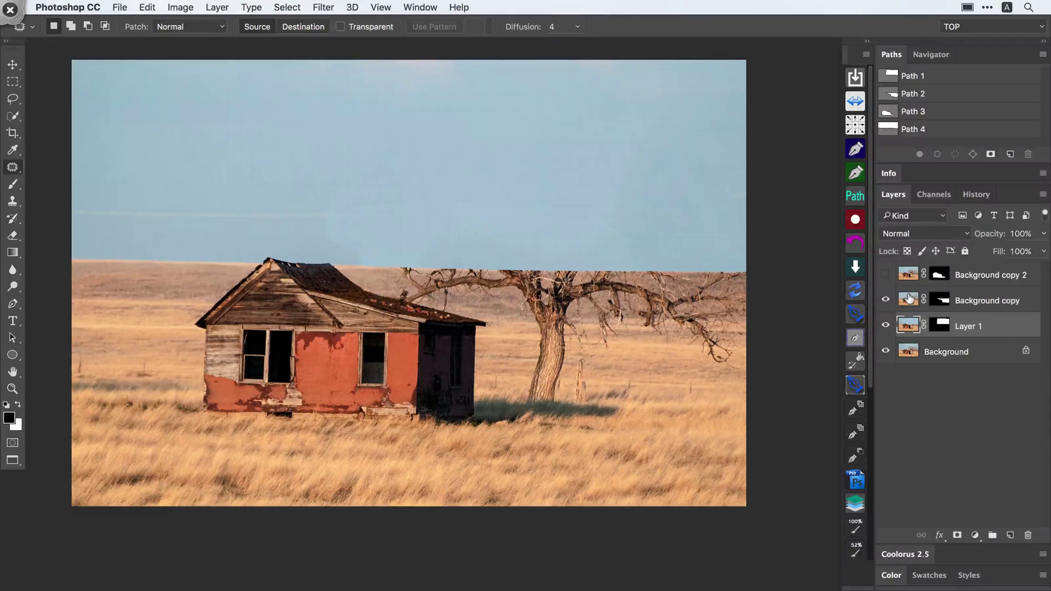
left_click(909, 298)
left_click(937, 299, "super")
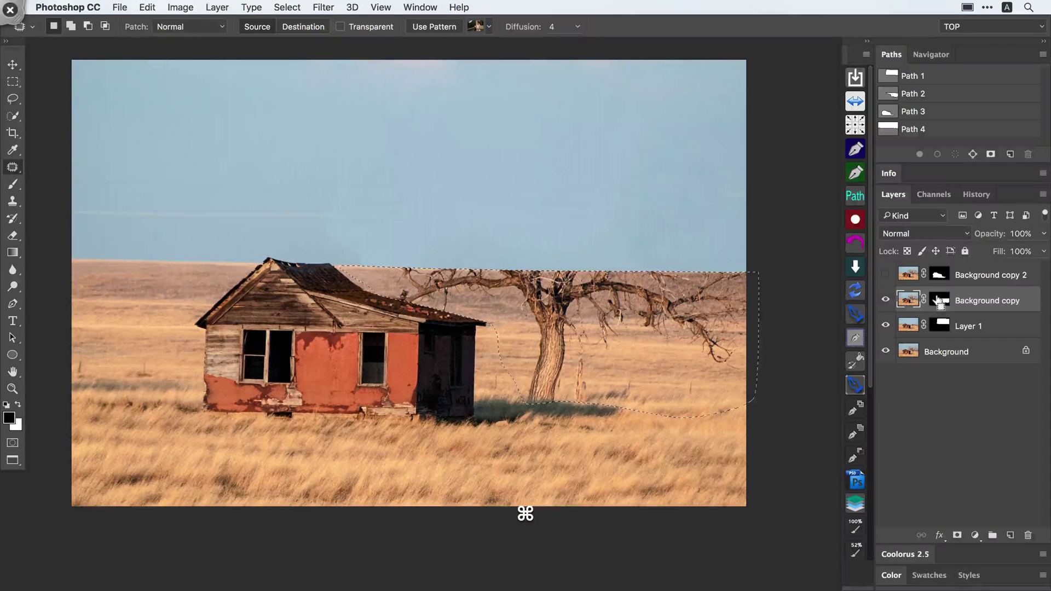
left_click(935, 304)
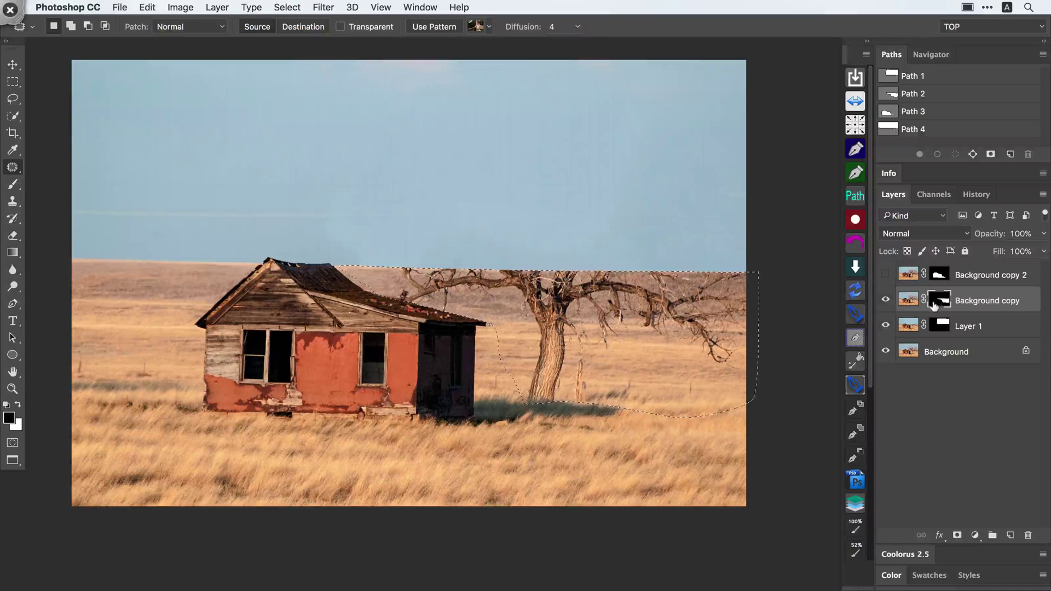
key("super+d")
left_click(898, 303)
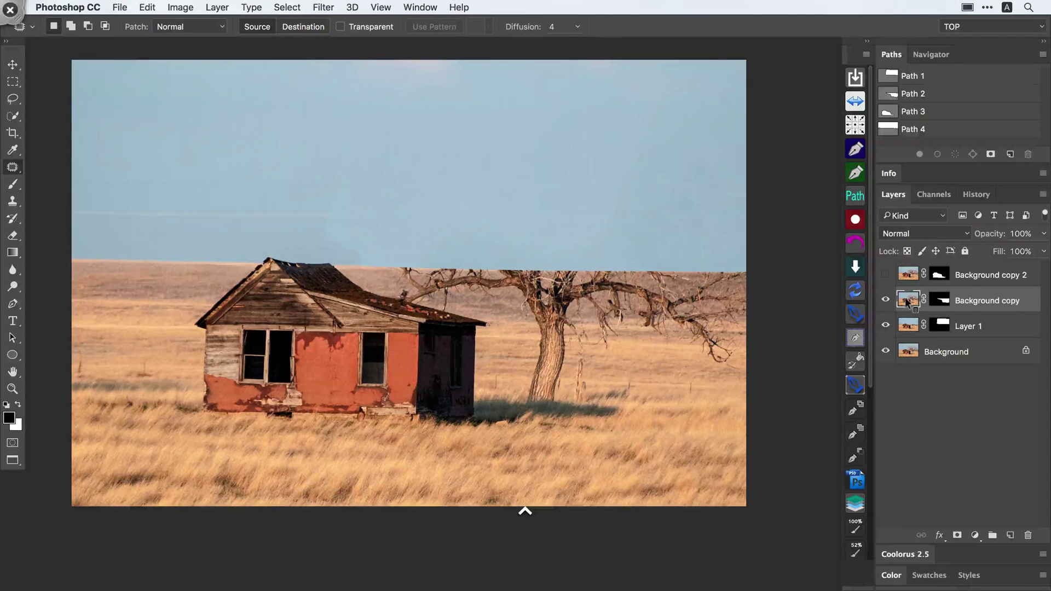
left_click(949, 298, "shift")
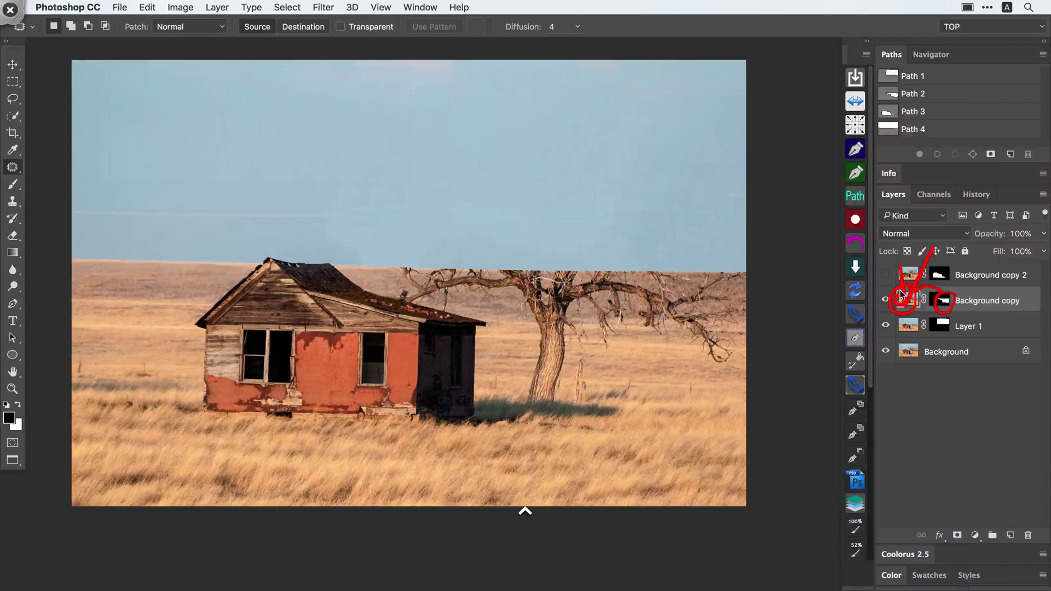
left_click(900, 294, "ctrl")
left_click(917, 385)
left_click(895, 299, "ctrl")
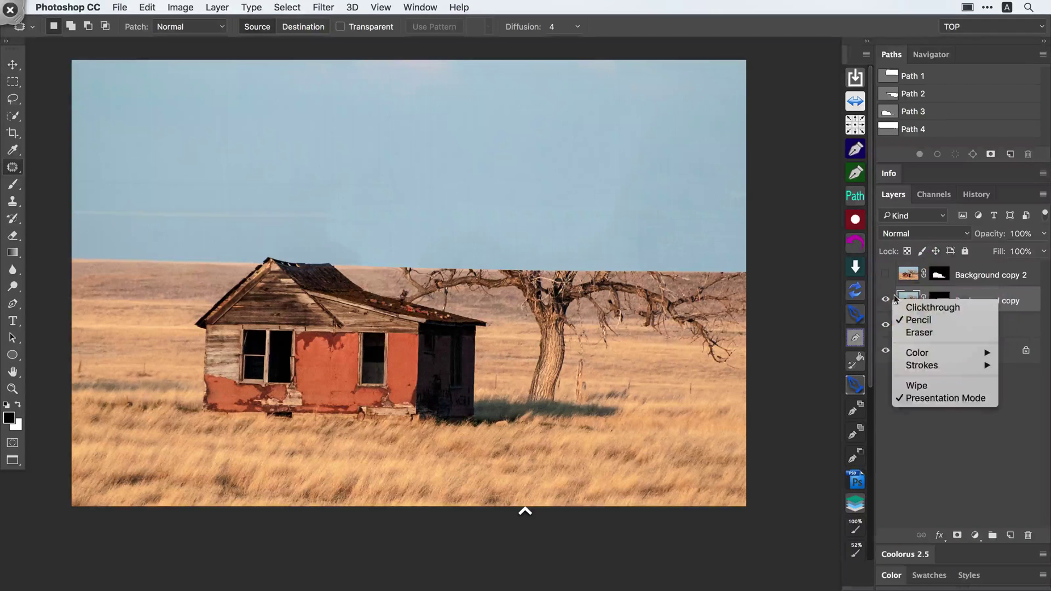
left_click(930, 307)
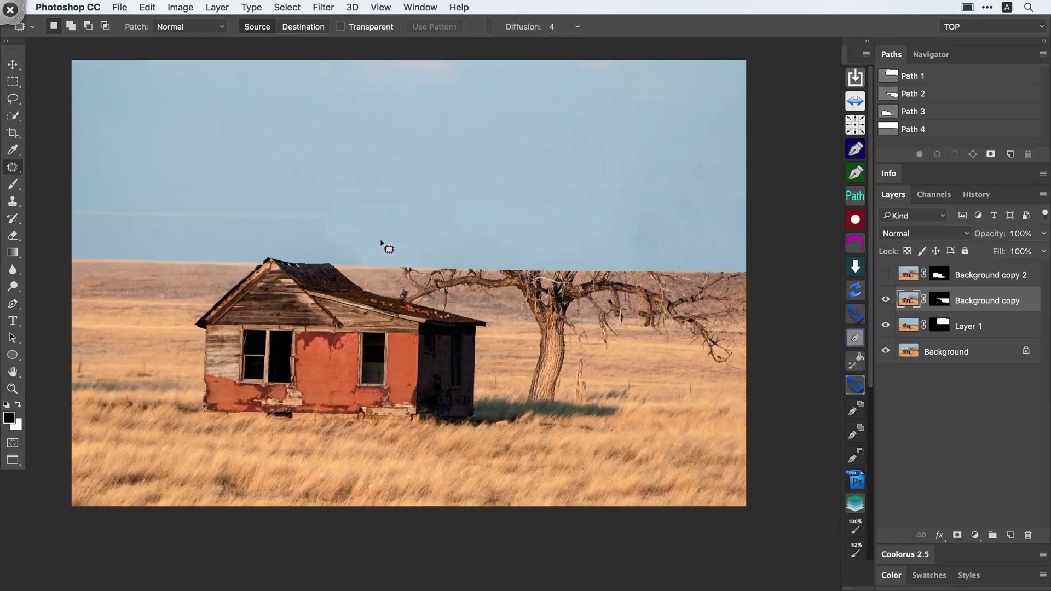
Outline the lower tree loosely with the Patch tool on Background copy, fill it using Content-Aware at 100% opacity, and deselect.
mouse_move(382, 276)
left_mouse_down()
mouse_move(398, 310)
mouse_move(437, 319)
mouse_move(504, 312)
mouse_move(512, 397)
mouse_move(525, 404)
mouse_move(562, 405)
mouse_move(567, 359)
mouse_move(579, 352)
mouse_move(704, 375)
mouse_move(747, 355)
mouse_move(760, 259)
mouse_move(739, 245)
mouse_move(495, 241)
left_mouse_up()
key("shift")
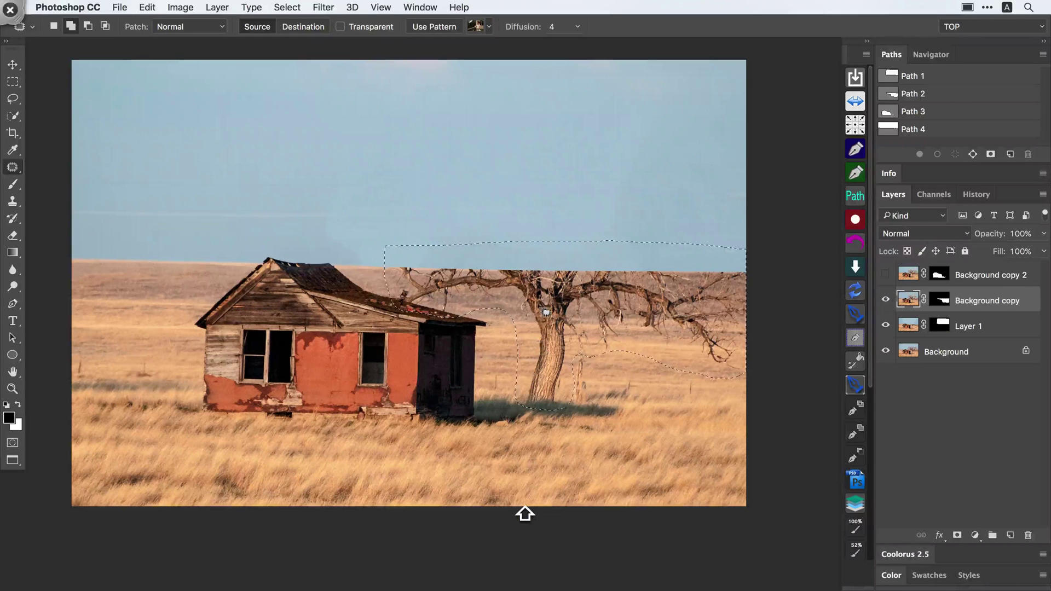
left_click(147, 8)
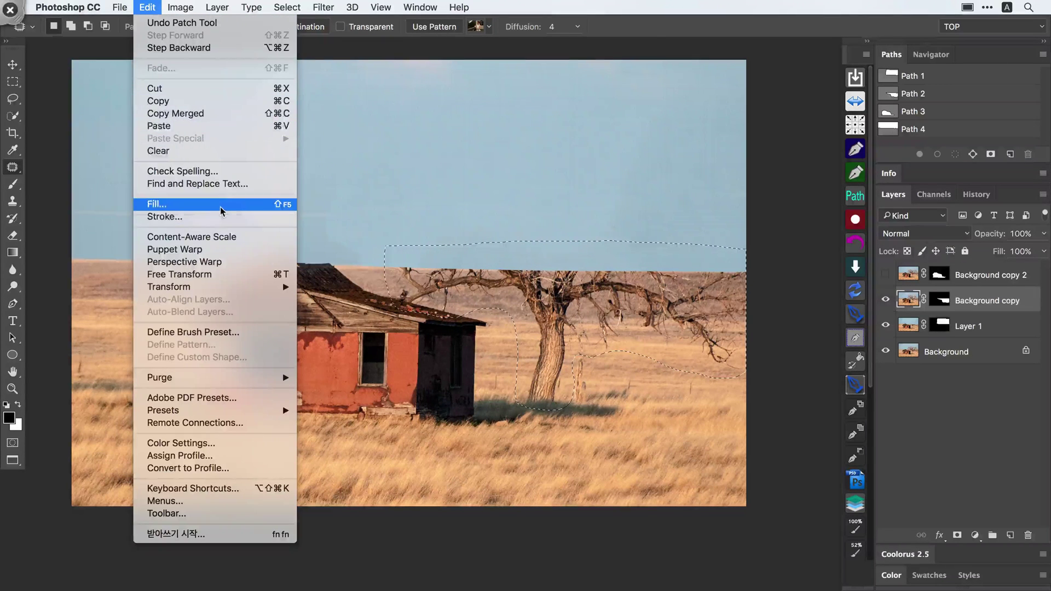
left_click(222, 209)
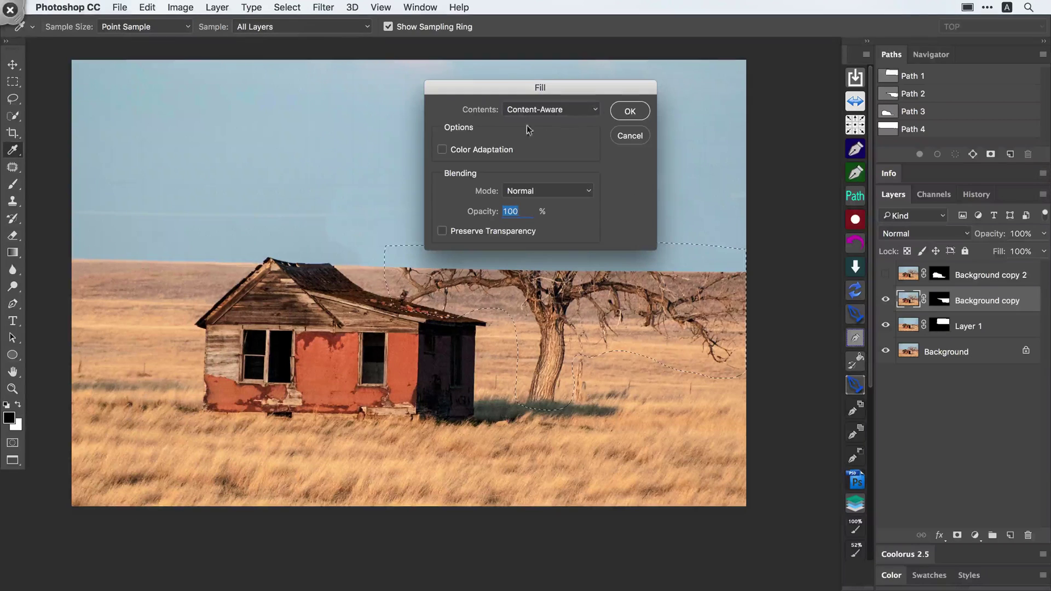
left_click(571, 109)
left_click(551, 110)
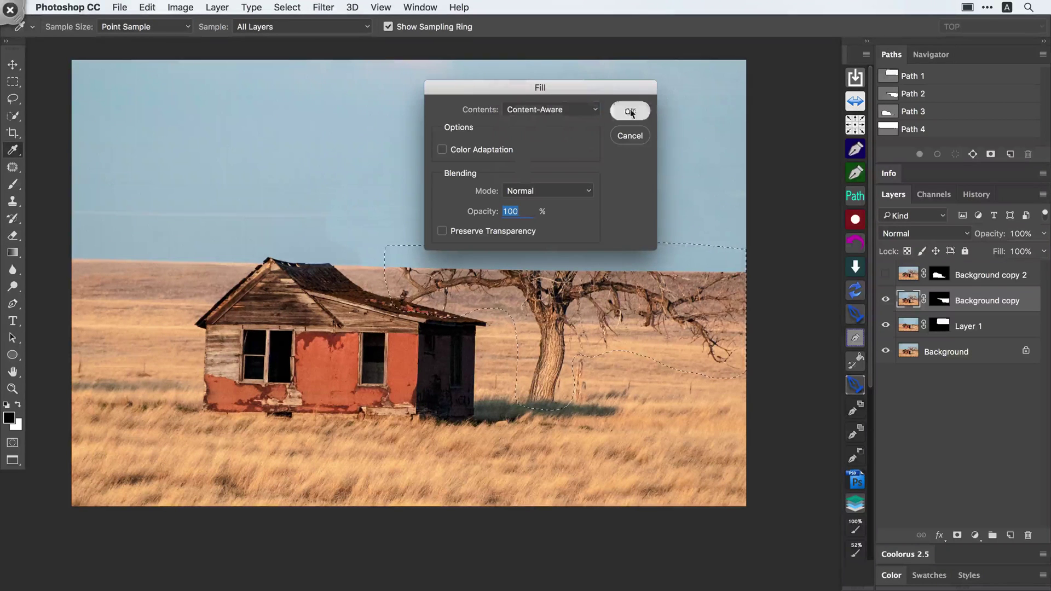
key("Return")
key("j")
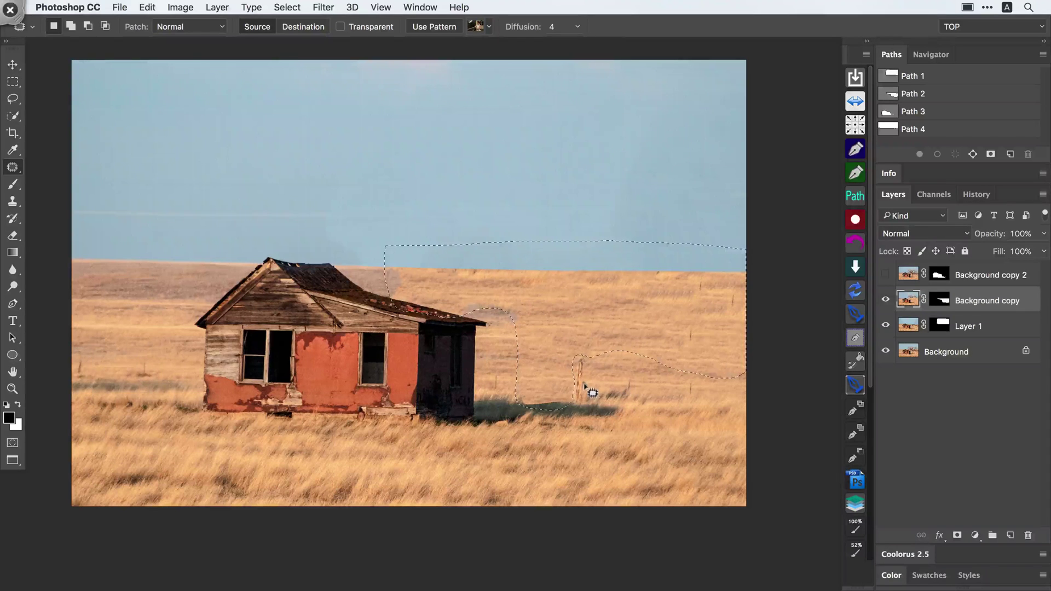
key("super+d")
Check Layer 1's mask as a selection over the sky, show Background copy 2, and deselect.
left_click_drag(477, 307, 587, 294)
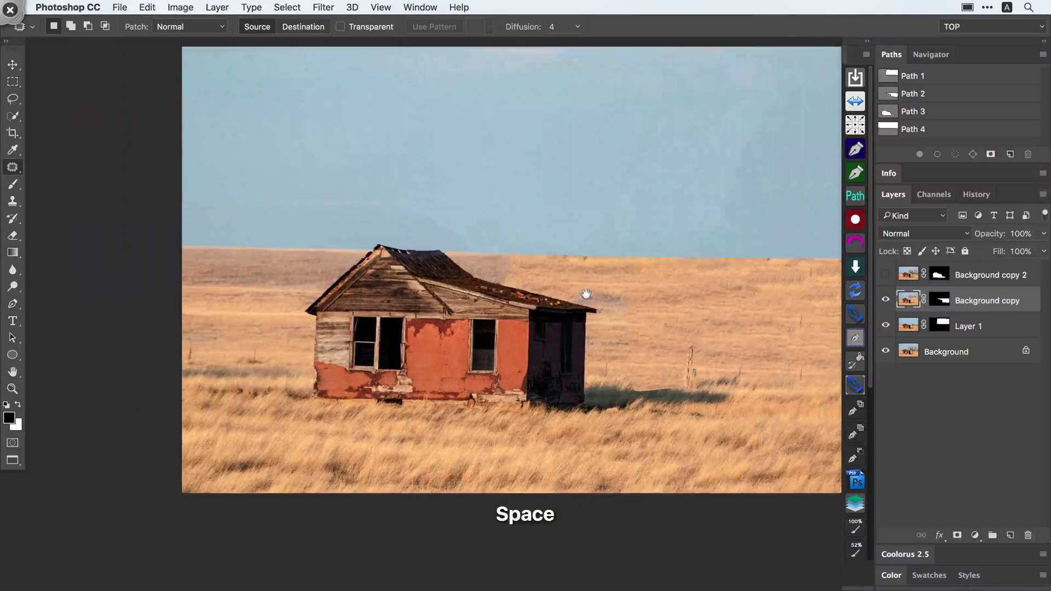
left_click_drag(538, 268, 496, 268)
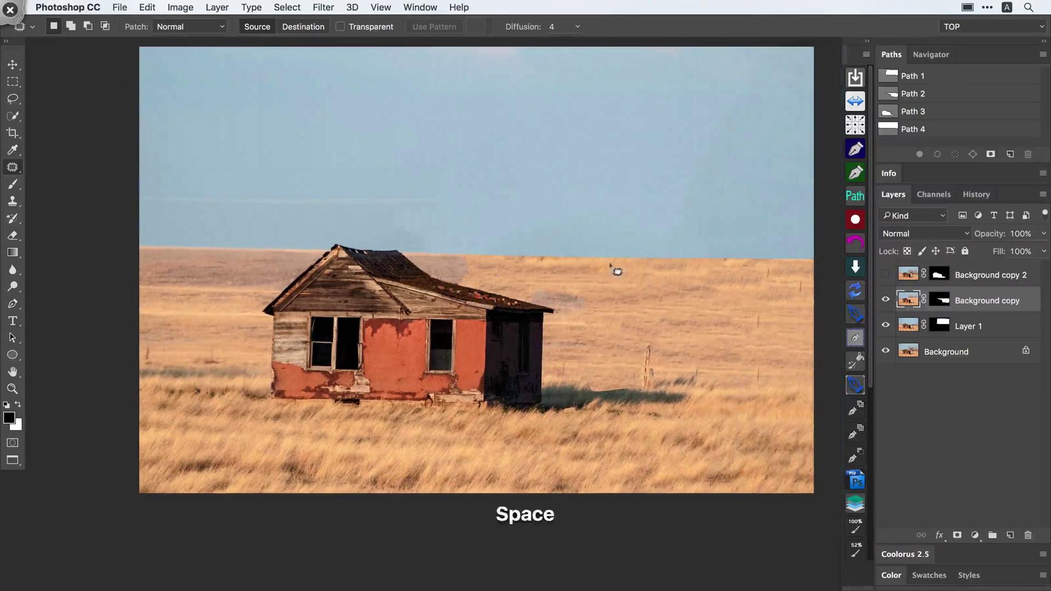
left_click(932, 327, "super")
left_click(885, 274)
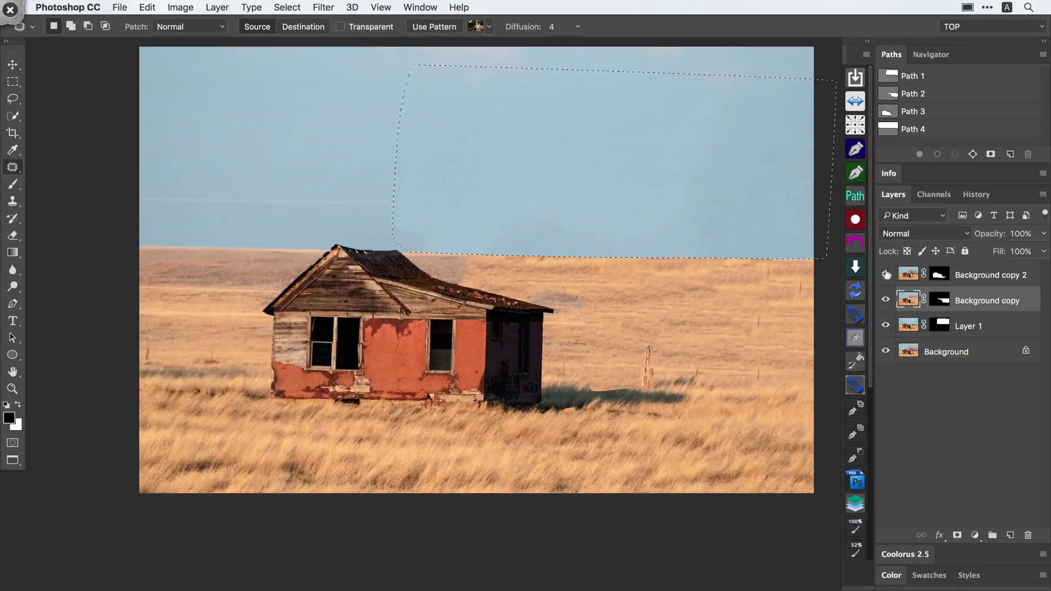
key("super+d")
Check Background copy 2's mask as a selection around the house, deselect, and make that layer's image active.
left_click(939, 277, "super")
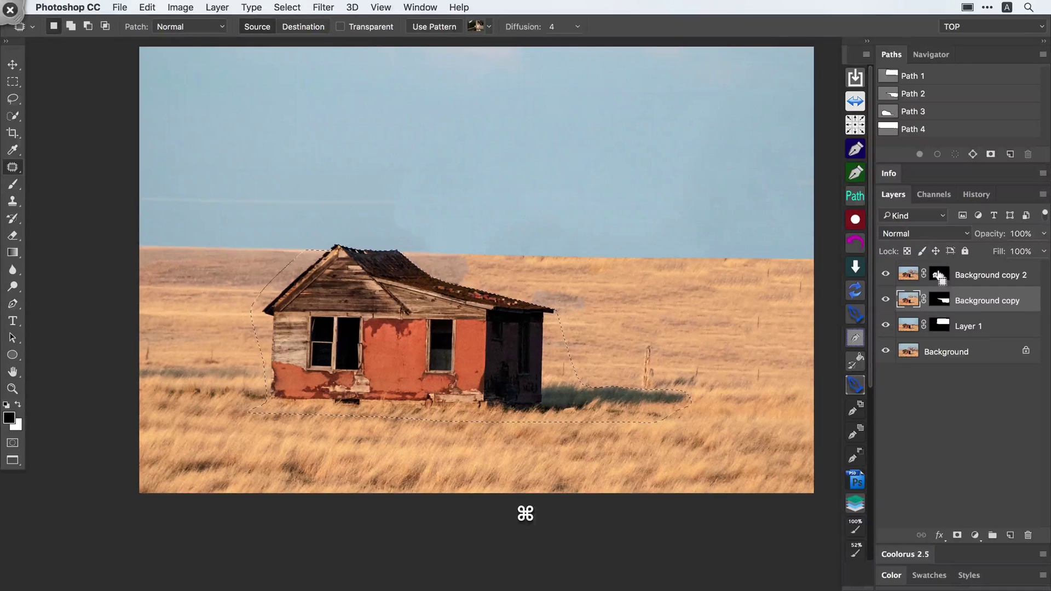
key("super+d")
left_click(935, 277)
left_click(907, 274)
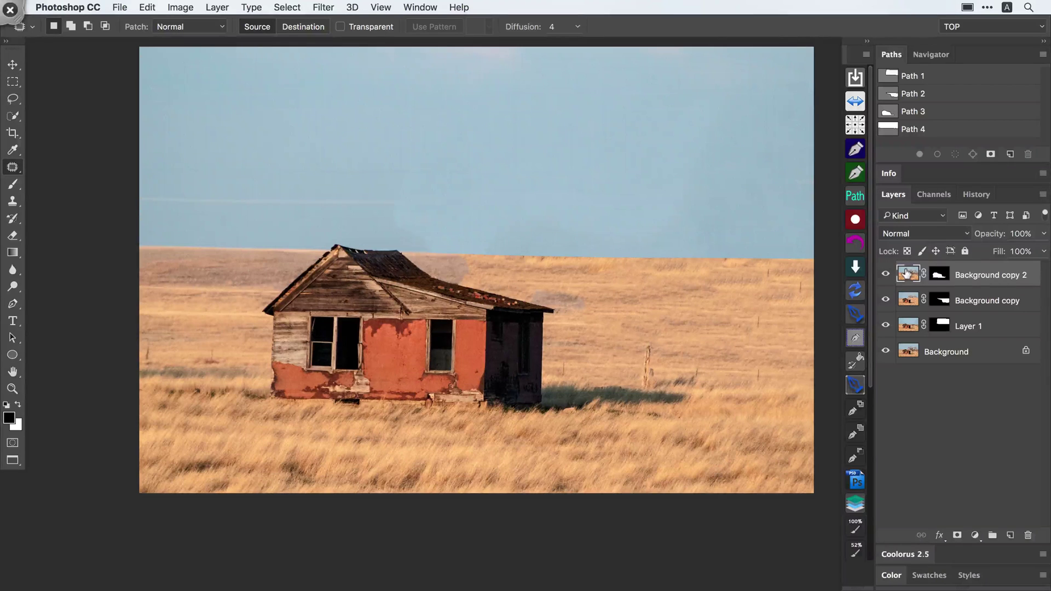
left_click(940, 273)
left_click(906, 273)
left_click(939, 274, "super")
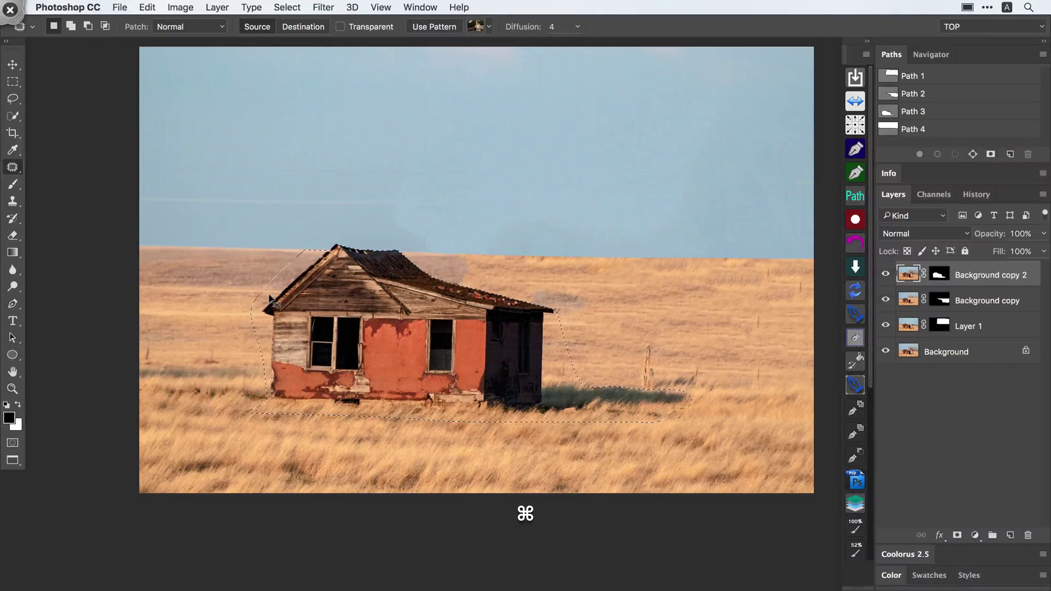
key("super+d")
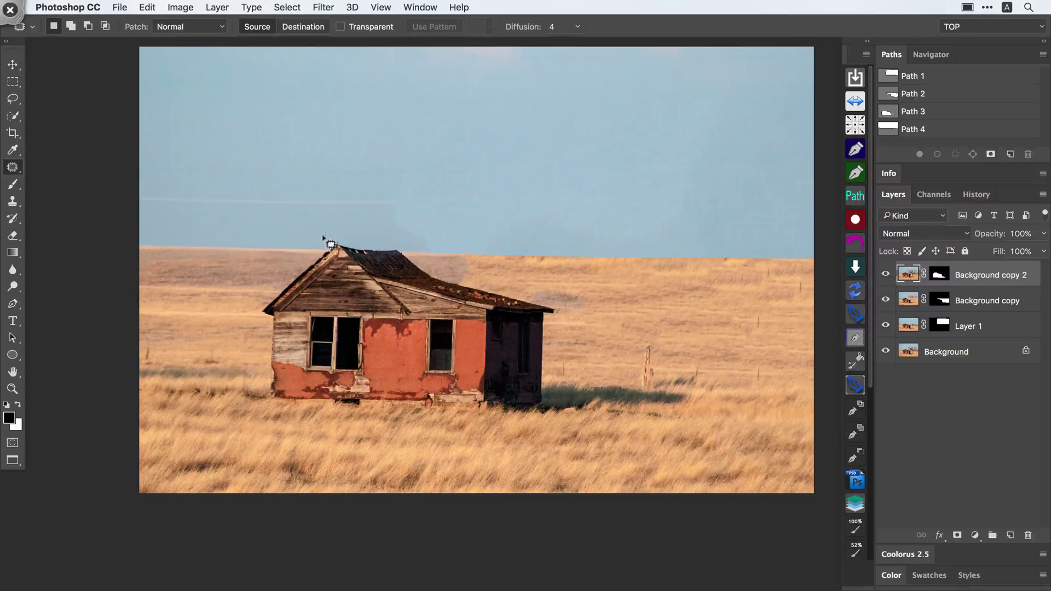
Draw a loose Patch selection around the house and its shadow on Background copy 2 and fill it using Content-Aware.
mouse_move(331, 236)
left_mouse_down()
mouse_move(255, 302)
mouse_move(255, 383)
mouse_move(265, 403)
mouse_move(363, 407)
left_mouse_up()
left_click_drag(493, 420, 561, 417)
mouse_move(626, 404)
left_mouse_down()
mouse_move(677, 394)
mouse_move(559, 370)
mouse_move(558, 317)
mouse_move(493, 272)
mouse_move(344, 224)
left_mouse_up()
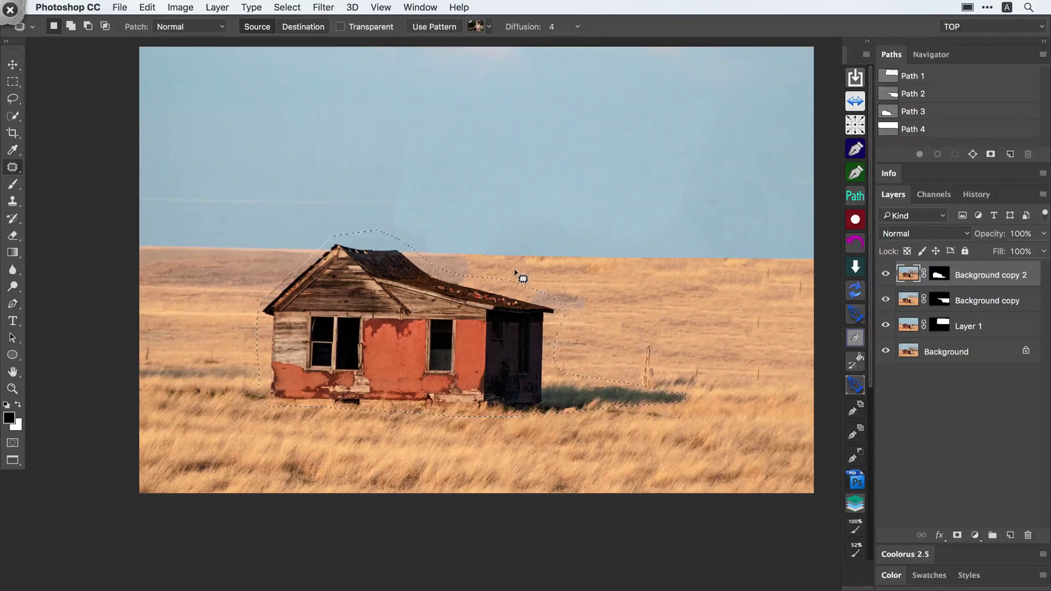
key("shift")
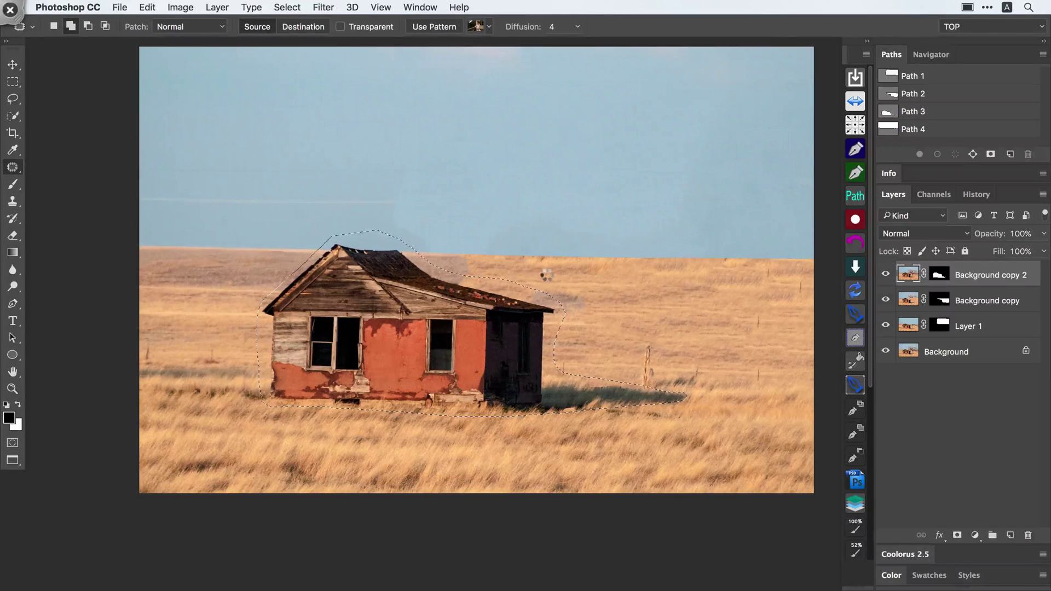
key("super+space")
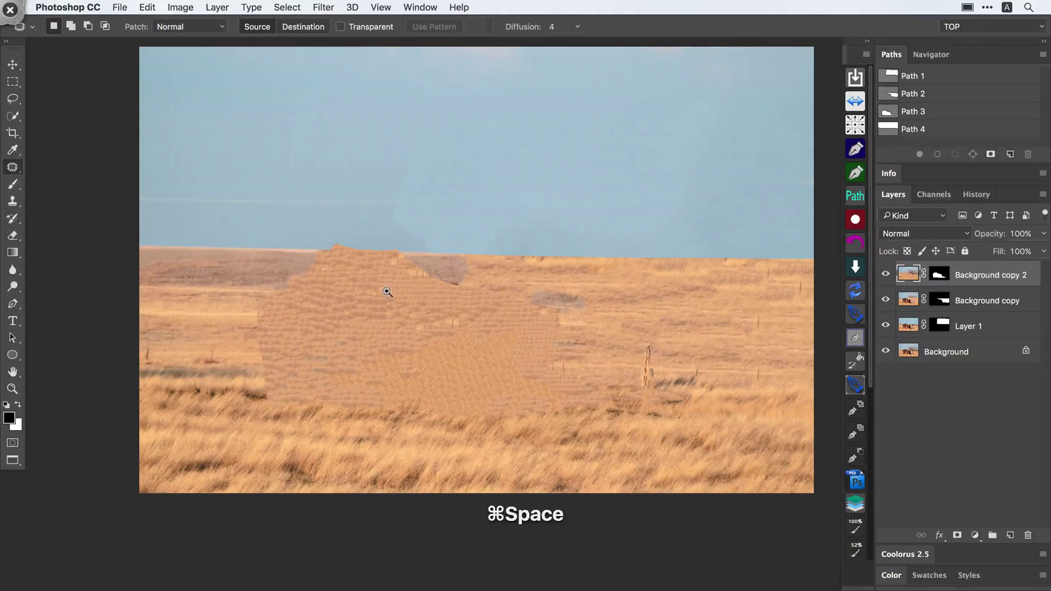
left_click_drag(362, 277, 377, 295)
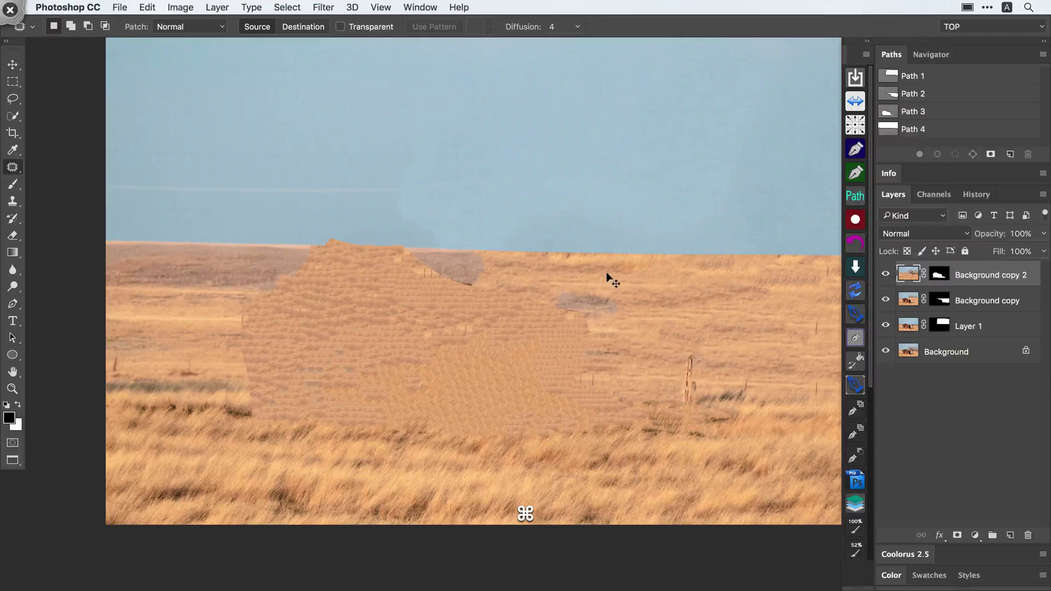
Undo the house fill on Background copy 2 and clear the selection.
key("super+z")
key("super+z")
key("super+z")
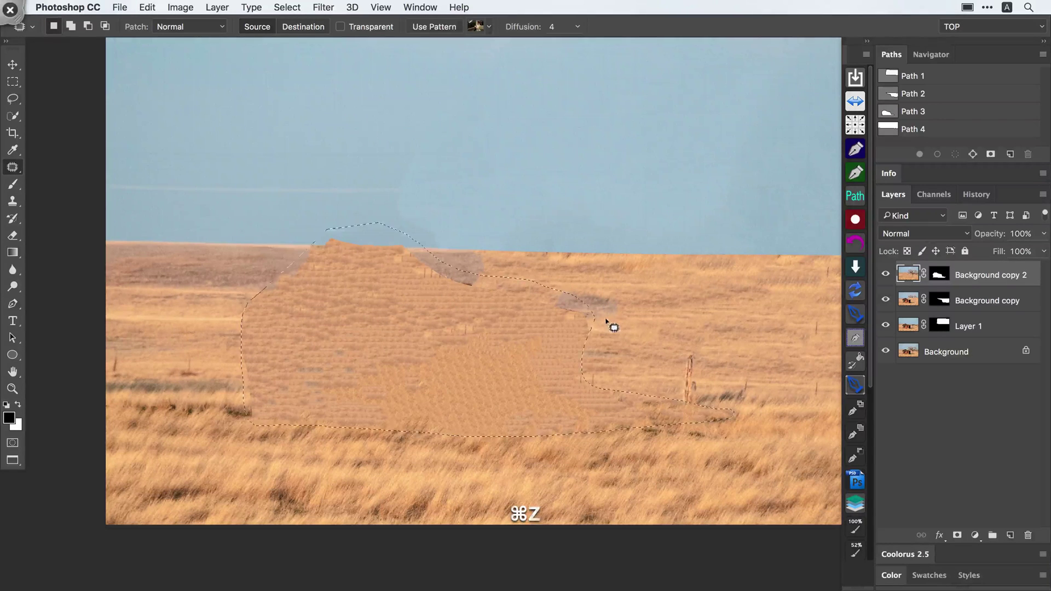
key("super+d")
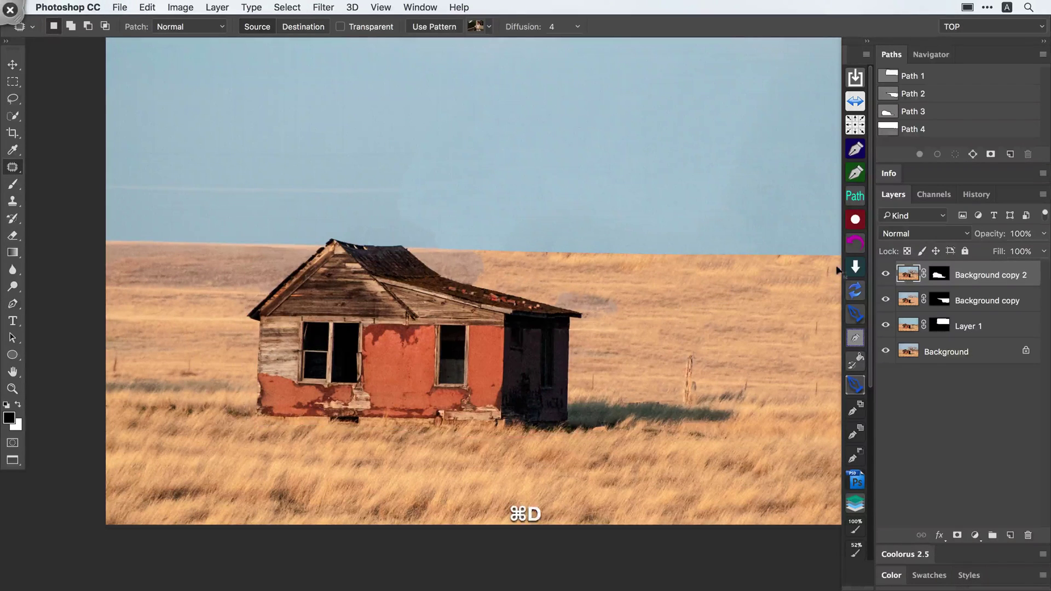
Display Background copy 2's mask as a red overlay and draw a loose Patch selection around the house and shadow.
left_click(938, 275, "alt")
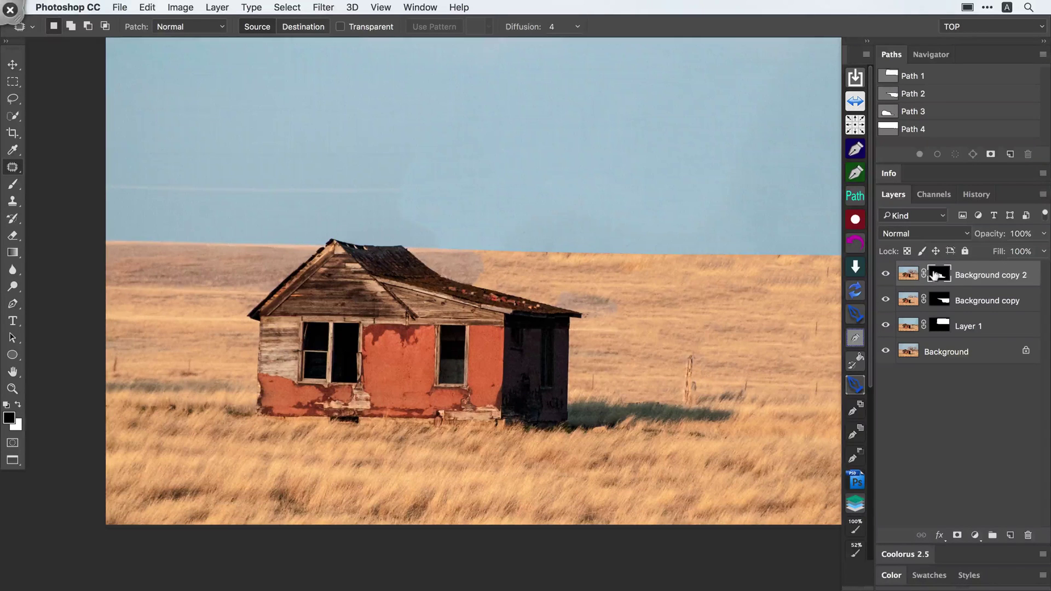
left_click(934, 278, "alt+shift")
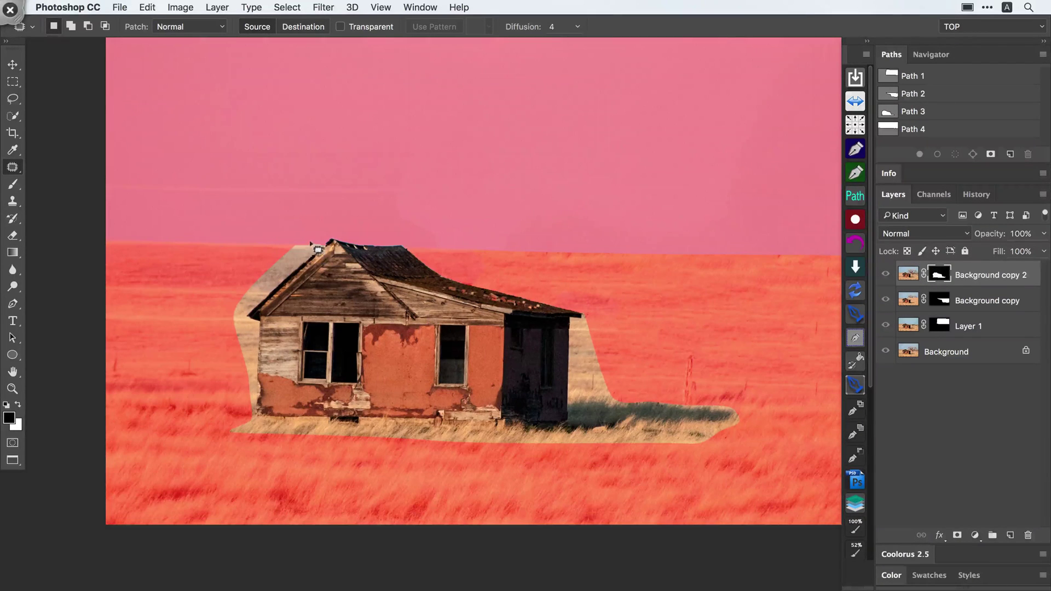
mouse_move(322, 231)
left_mouse_down()
mouse_move(249, 288)
mouse_move(237, 315)
mouse_move(257, 423)
mouse_move(698, 437)
mouse_move(686, 393)
left_mouse_up()
left_click_drag(431, 247, 347, 235)
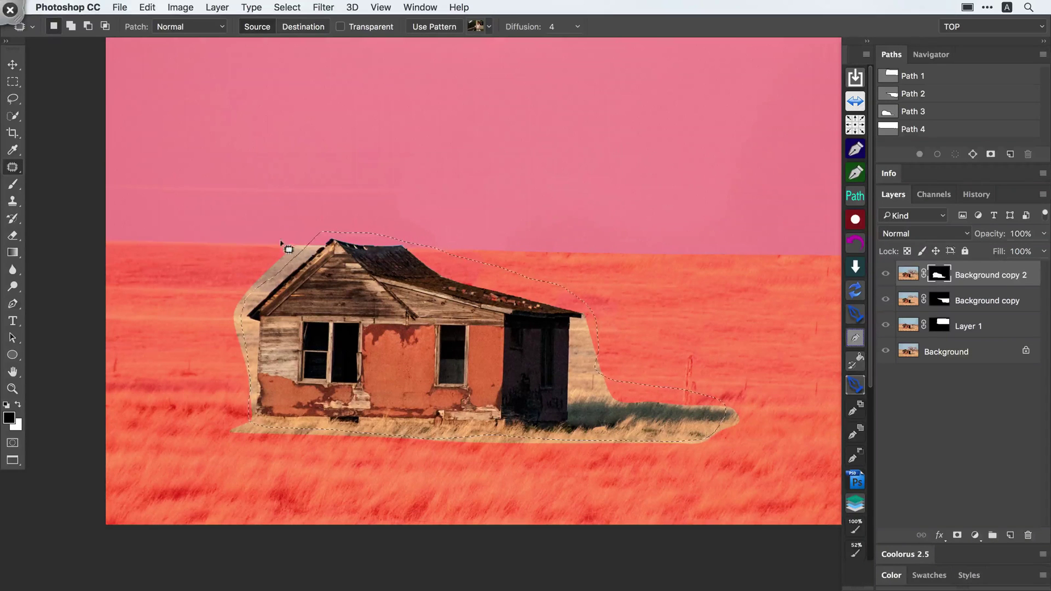
key("ctrl+b")
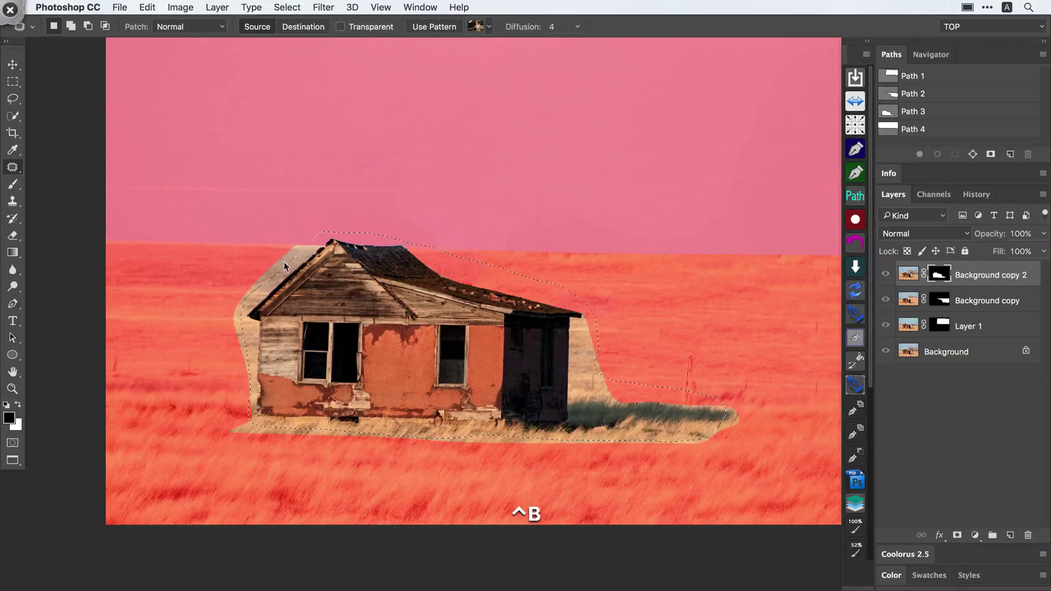
mouse_move(287, 253)
left_mouse_down()
mouse_move(313, 261)
mouse_move(293, 252)
left_mouse_up()
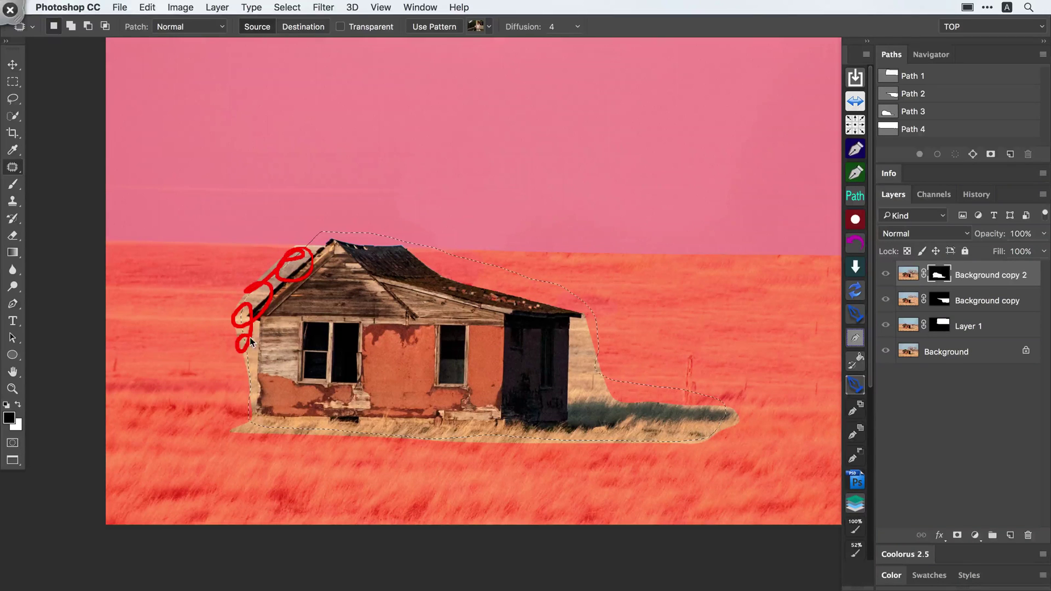
left_click_drag(250, 338, 264, 432)
mouse_move(341, 426)
left_mouse_down()
mouse_move(414, 426)
mouse_move(491, 446)
mouse_move(670, 452)
mouse_move(690, 436)
mouse_move(598, 373)
mouse_move(585, 332)
mouse_move(546, 306)
mouse_move(418, 253)
left_mouse_up()
mouse_move(327, 242)
left_mouse_down()
mouse_move(279, 277)
mouse_move(397, 266)
left_mouse_up()
left_click_drag(275, 296, 505, 295)
left_click_drag(284, 321, 534, 321)
left_click_drag(280, 352, 580, 349)
left_click_drag(287, 391, 610, 399)
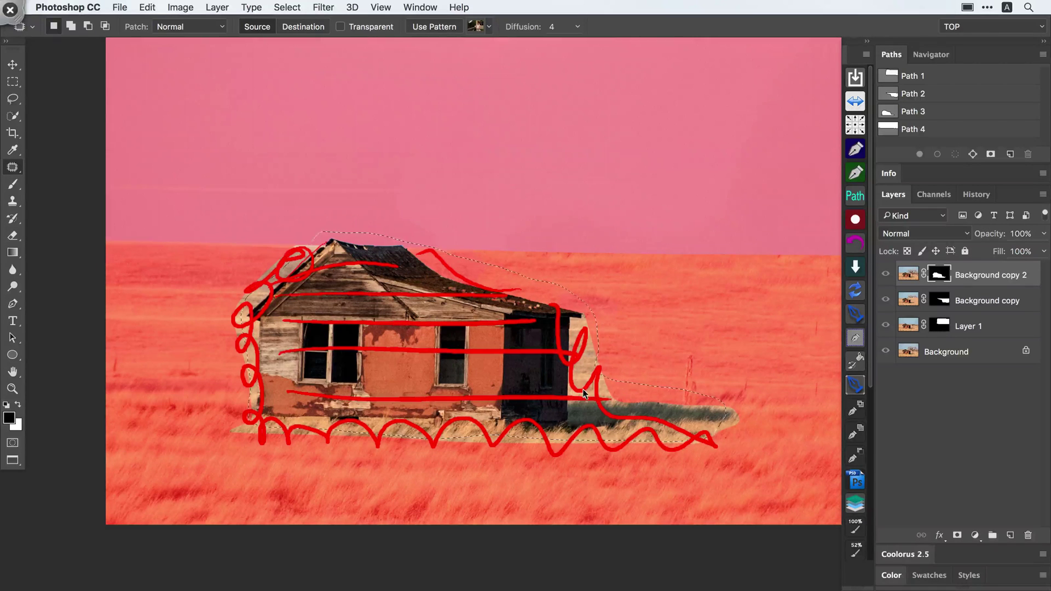
right_click(468, 330)
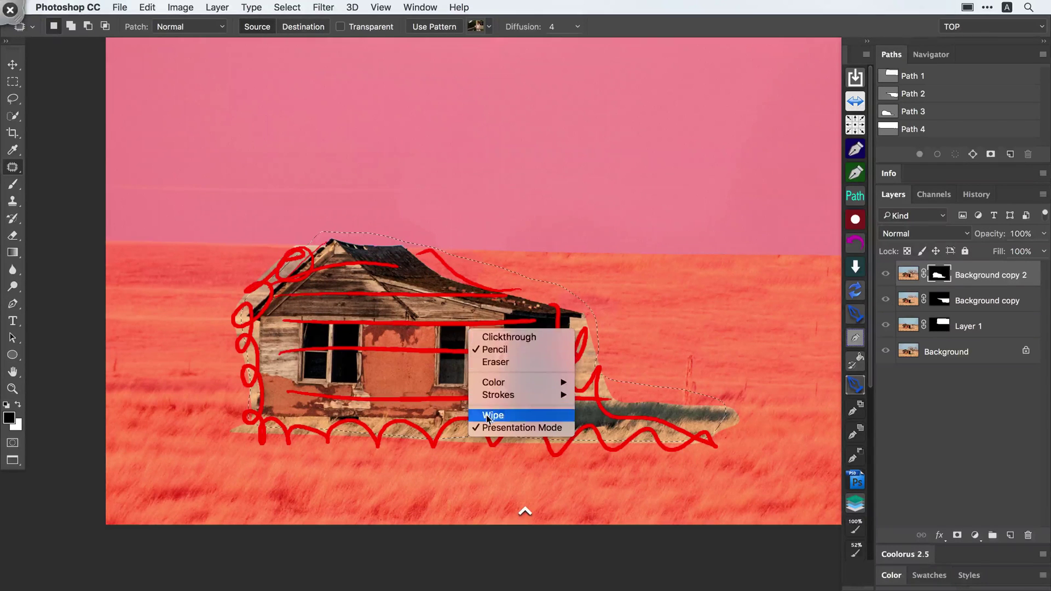
left_click(503, 414)
right_click(480, 311)
left_click(494, 317)
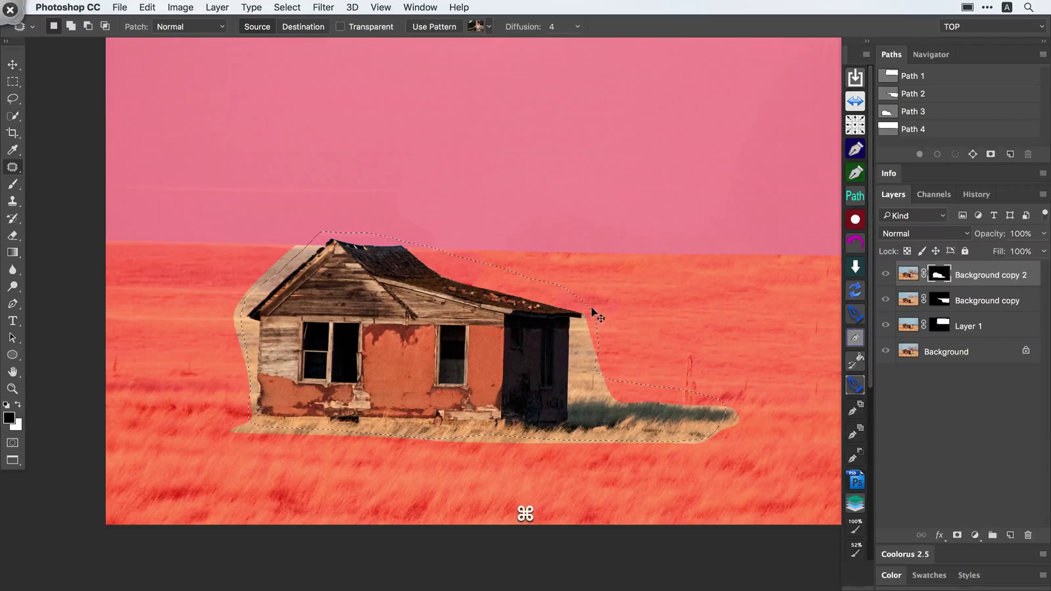
Clear the selection around the house and hide Background copy 2's mask overlay.
key("super+d")
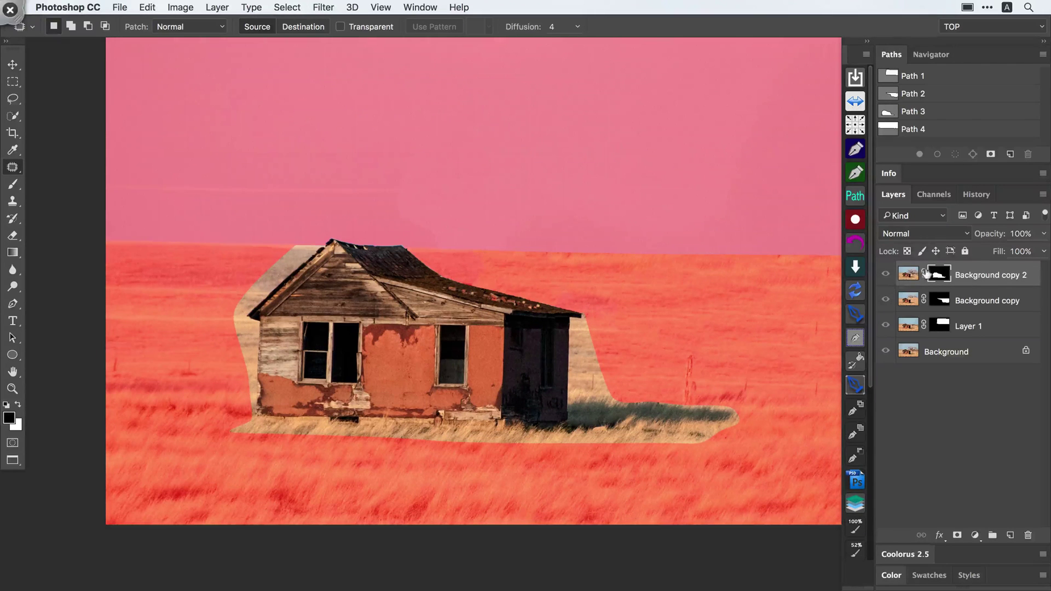
key("backslash")
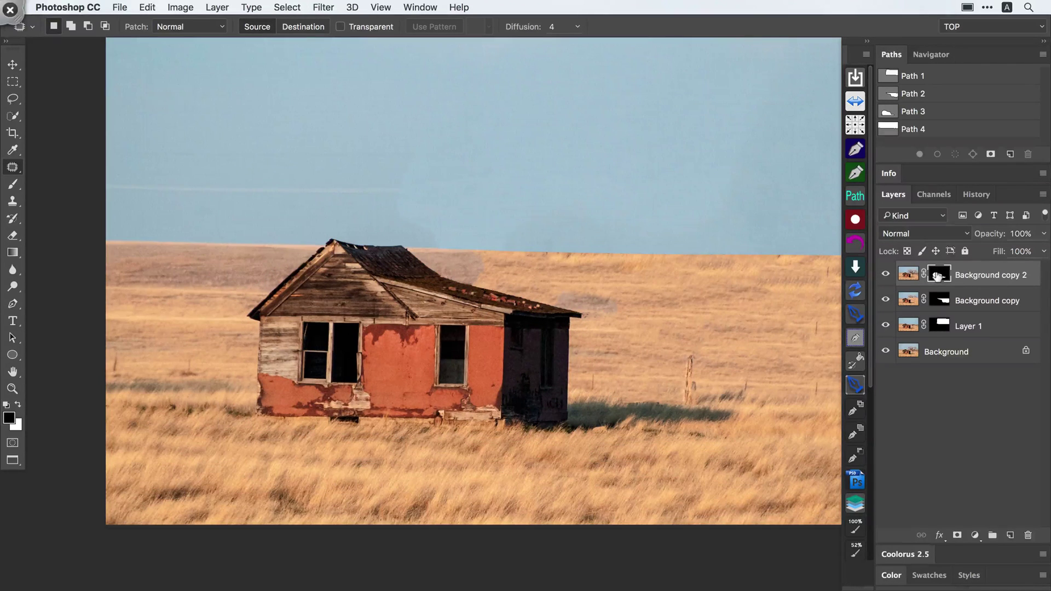
Disable Background copy 2's mask and draw a loose Patch selection around the house and its shadow.
key("shift")
left_click(937, 274, "shift")
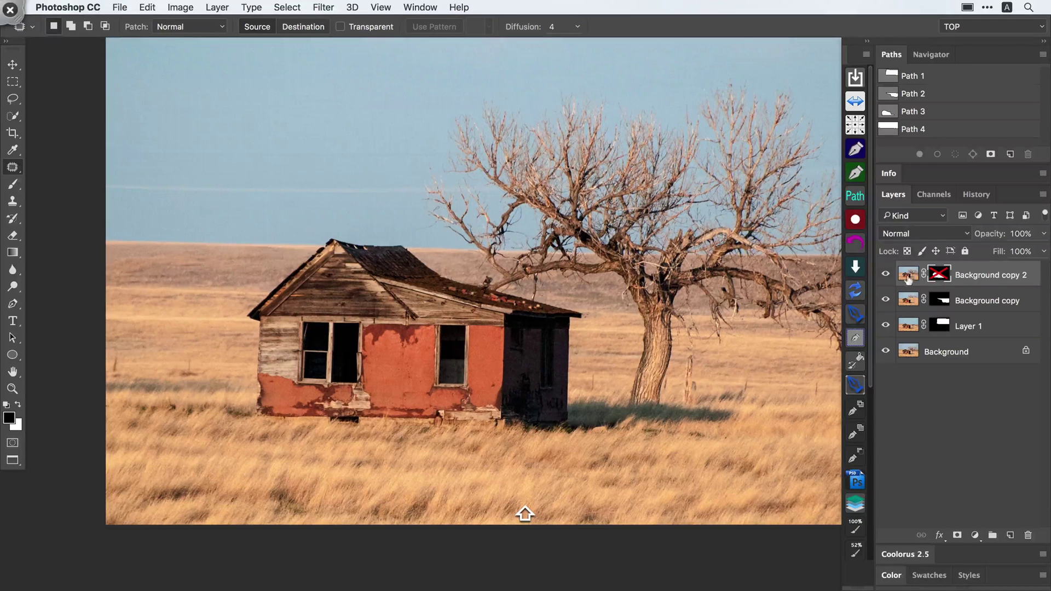
left_click_drag(316, 233, 253, 293)
mouse_move(232, 379)
left_mouse_down()
mouse_move(241, 416)
mouse_move(297, 428)
mouse_move(622, 438)
mouse_move(737, 415)
mouse_move(666, 402)
left_mouse_up()
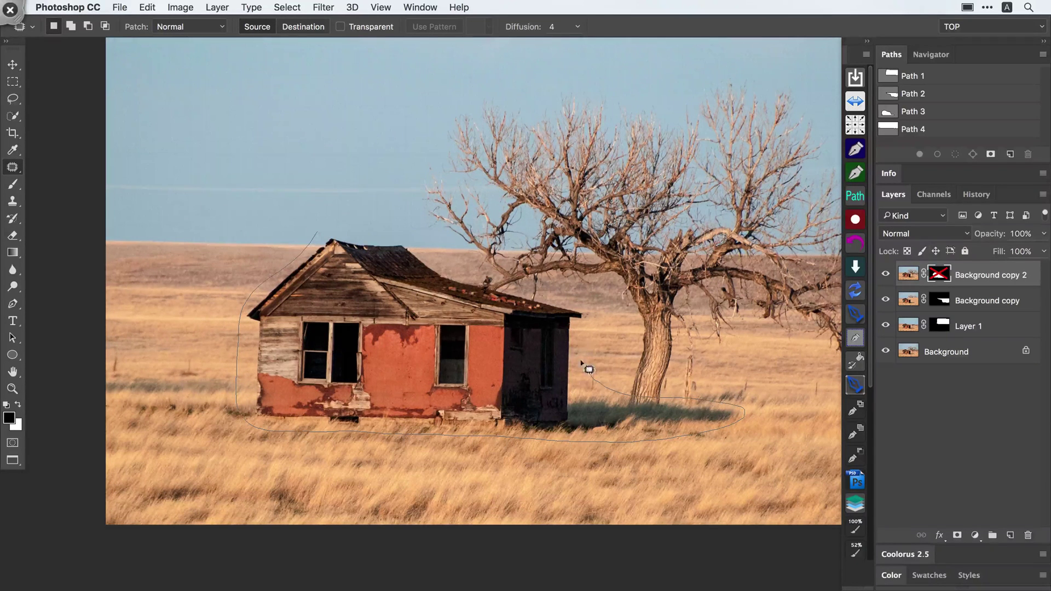
mouse_move(588, 370)
left_mouse_down()
mouse_move(587, 303)
mouse_move(535, 296)
left_mouse_up()
left_click_drag(315, 226, 313, 228)
Try a Content-Aware fill of the house selection with Background copy 2's mask targeted, and undo it.
left_click(148, 7)
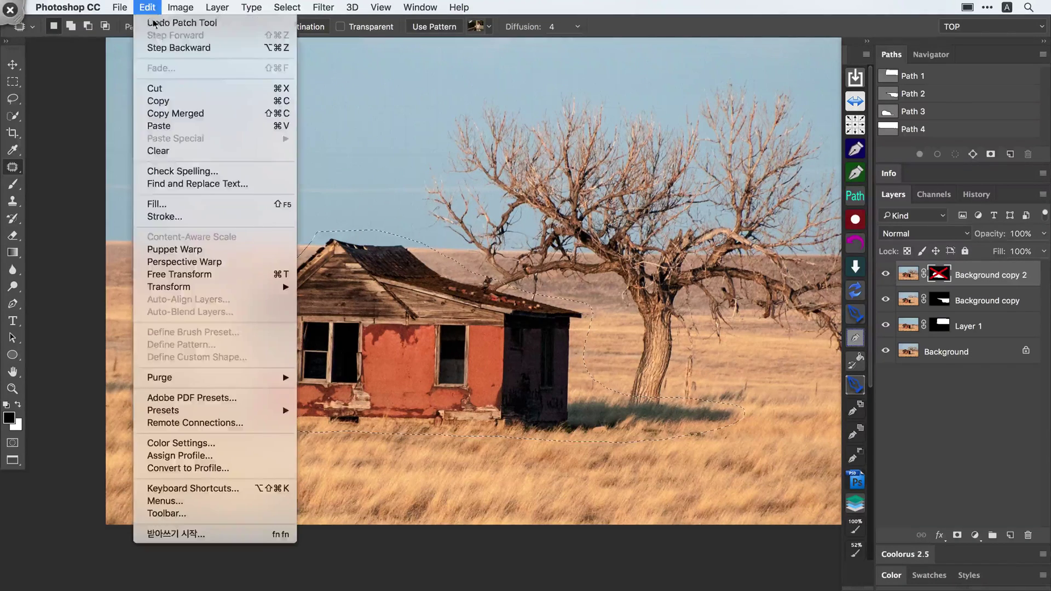
left_click(239, 209)
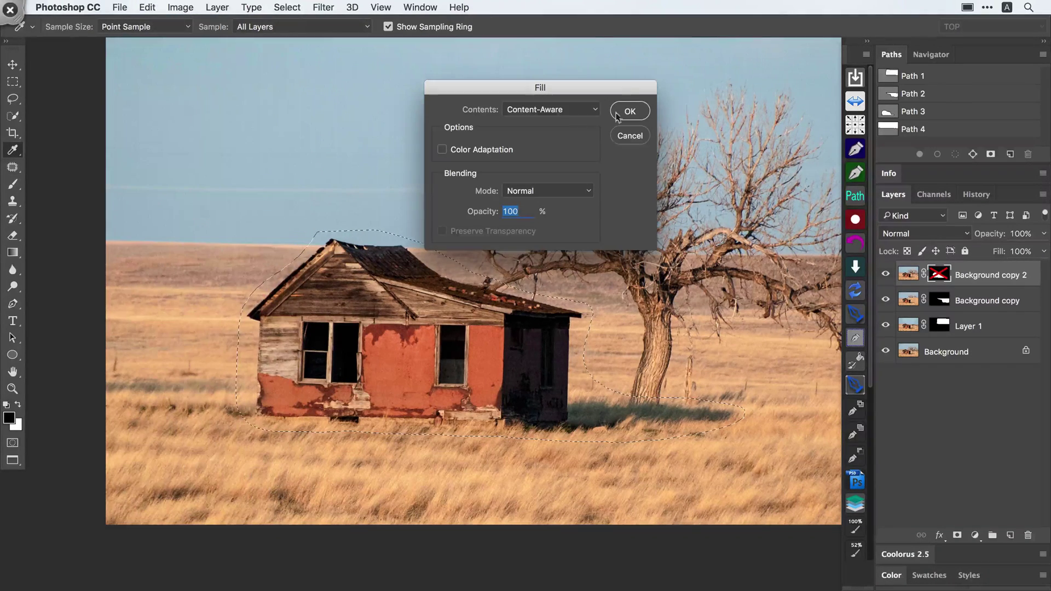
key("Return")
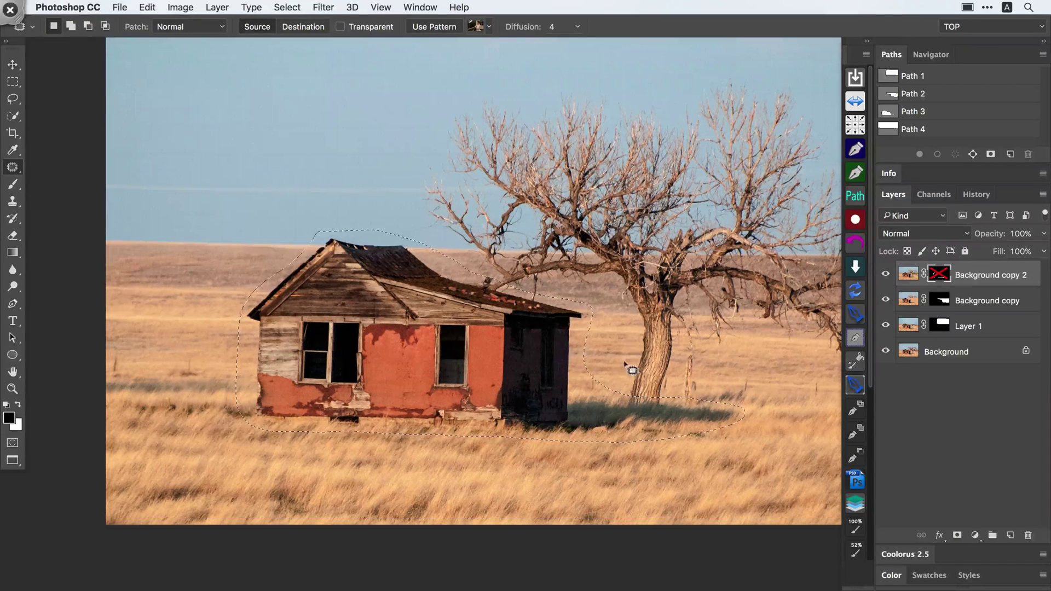
key("super+z")
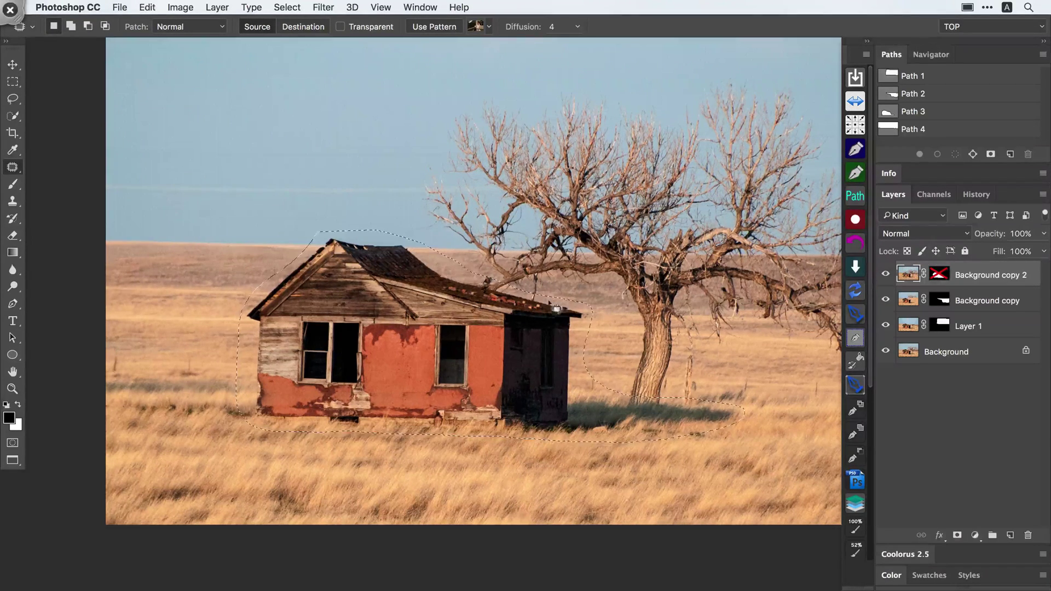
Try a Content-Aware fill of the house selection on Background copy 2's image, undo it and clear the selection.
left_click(174, 8)
mouse_move(147, 7)
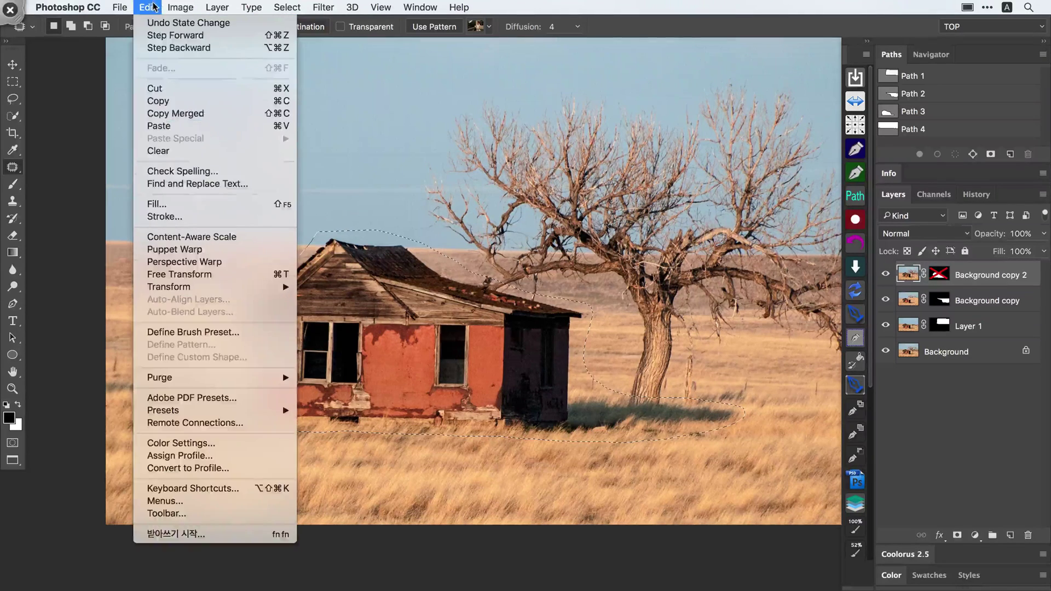
left_click(196, 201)
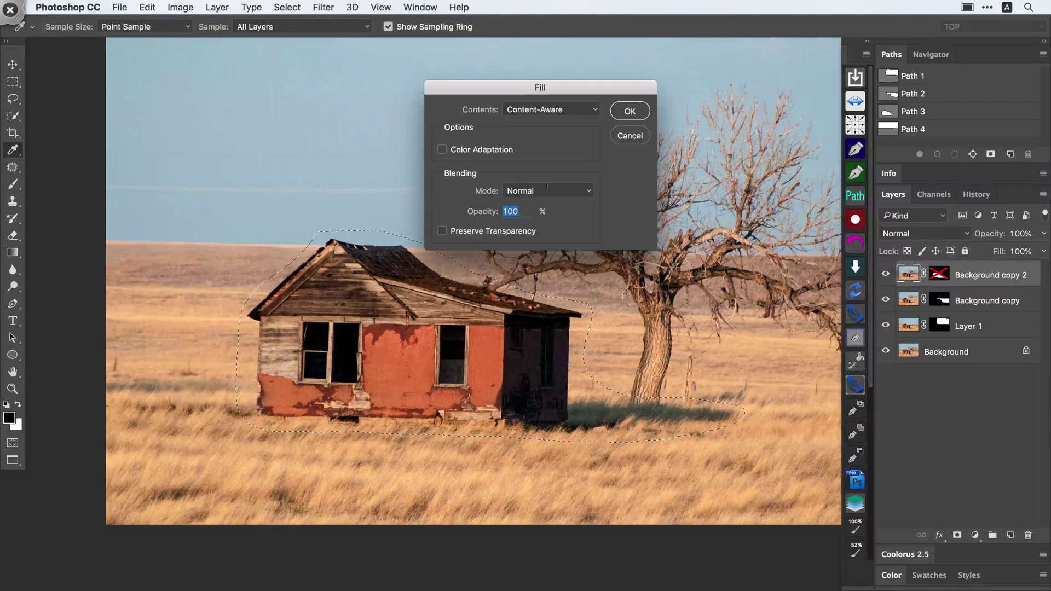
key("Escape")
key("j")
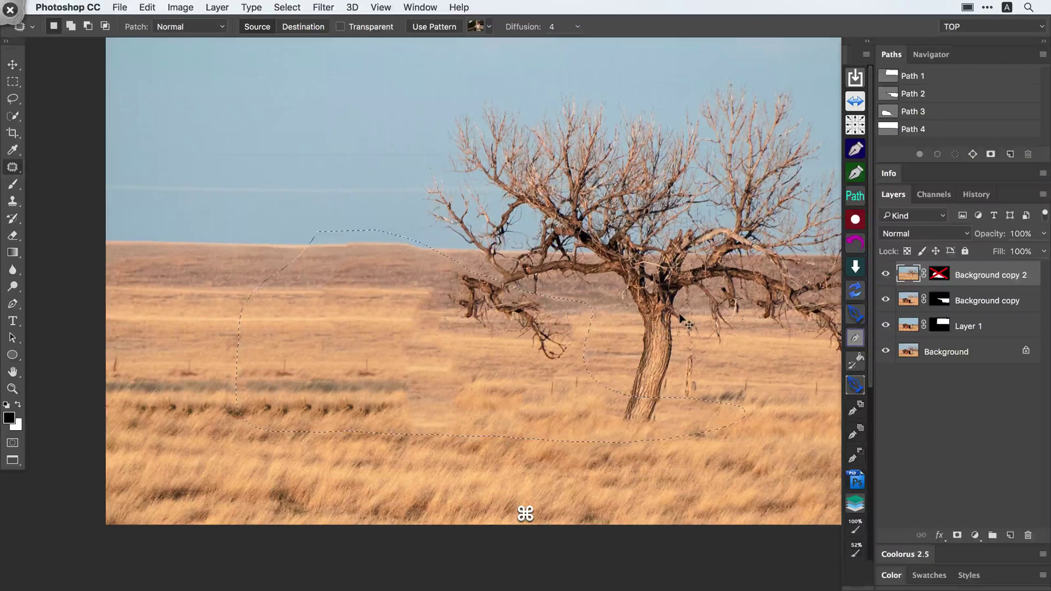
key("super+z")
key("super+d")
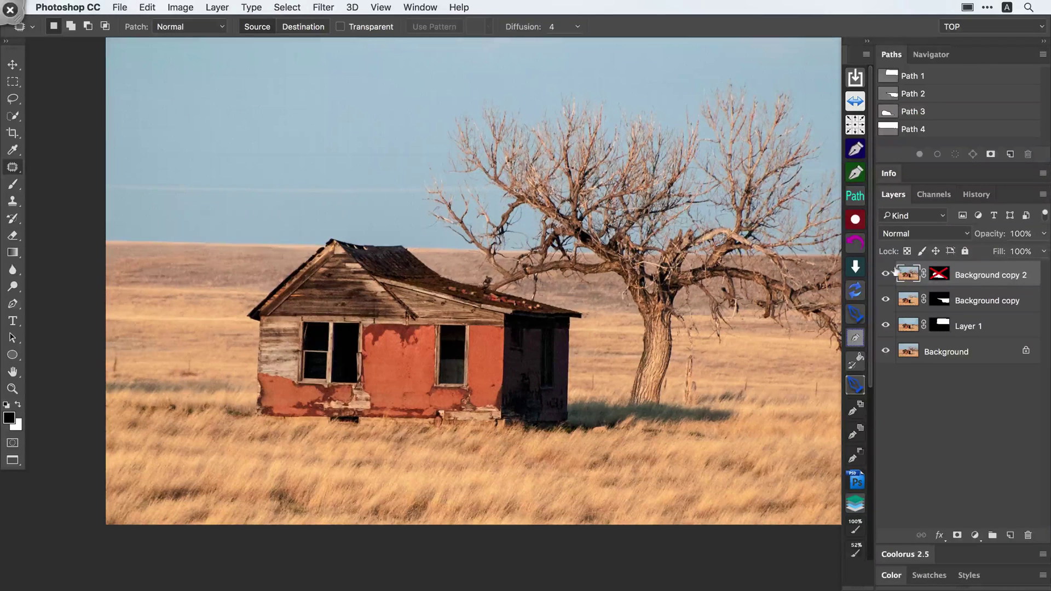
Hide Background copy 2 and stamp the visible layers into a new layer above Background copy.
left_click(884, 275)
left_click(976, 305)
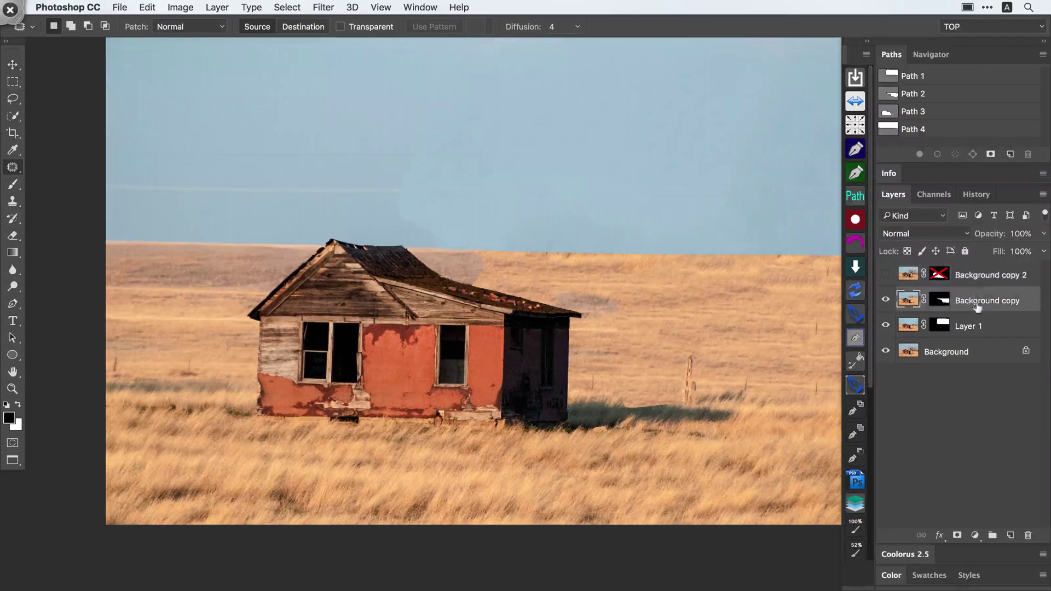
left_click(970, 324)
left_click(976, 299)
left_click(970, 324)
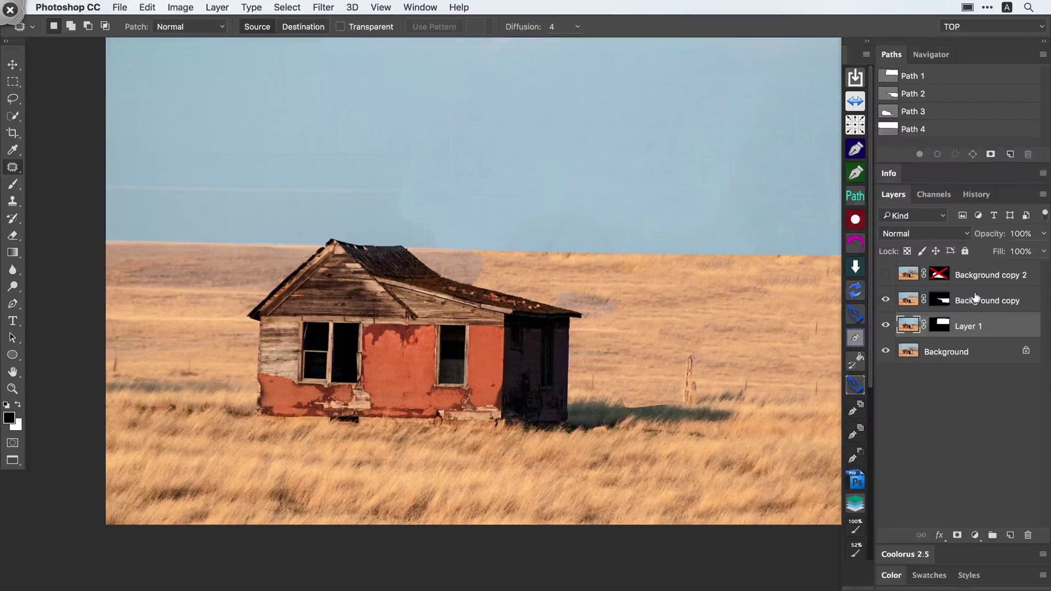
left_click(975, 303)
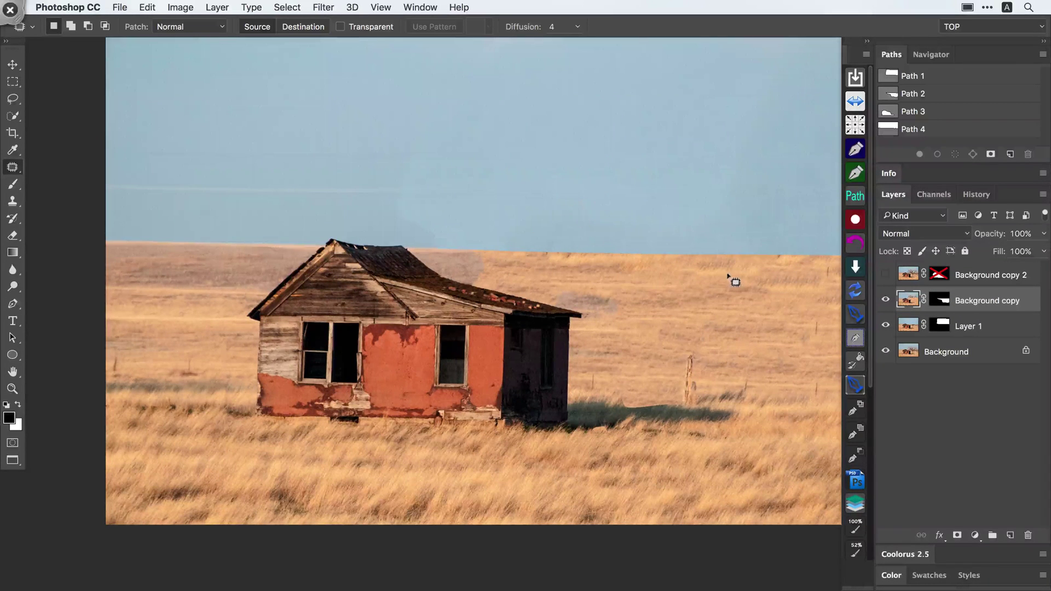
key("space")
key("super+space")
left_click_drag(661, 278, 603, 280)
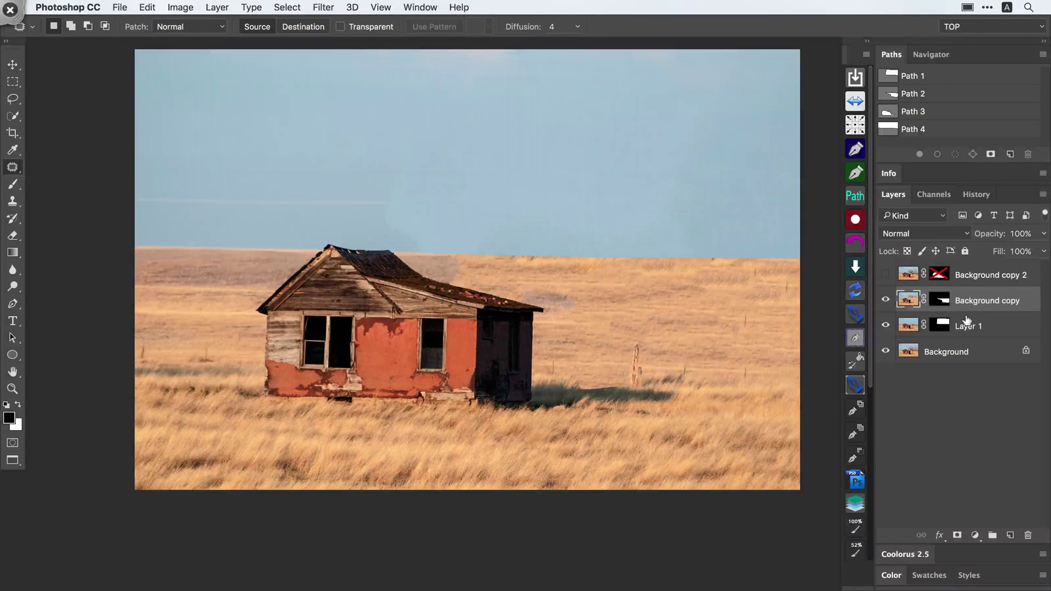
key("super+alt+shift+e")
Move the house mask from Background copy 2 onto the stamped Layer 2 and delete Background copy 2.
left_click_drag(939, 278, 939, 301)
left_click(977, 279)
key("Delete")
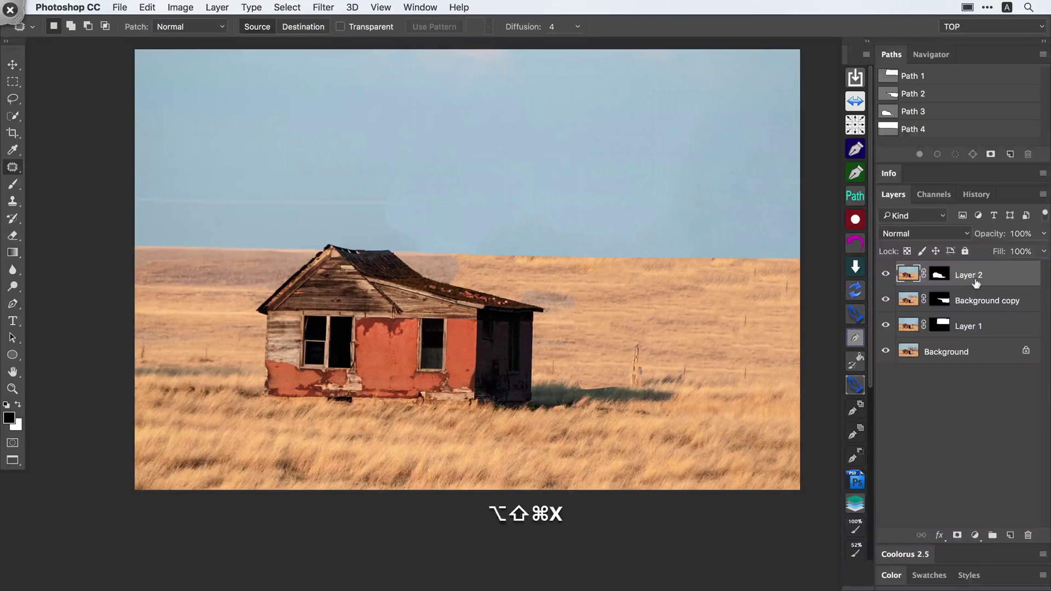
Disable Layer 2's mask and draw a loose Patch selection around the house and its shadow.
left_click(939, 274, "shift")
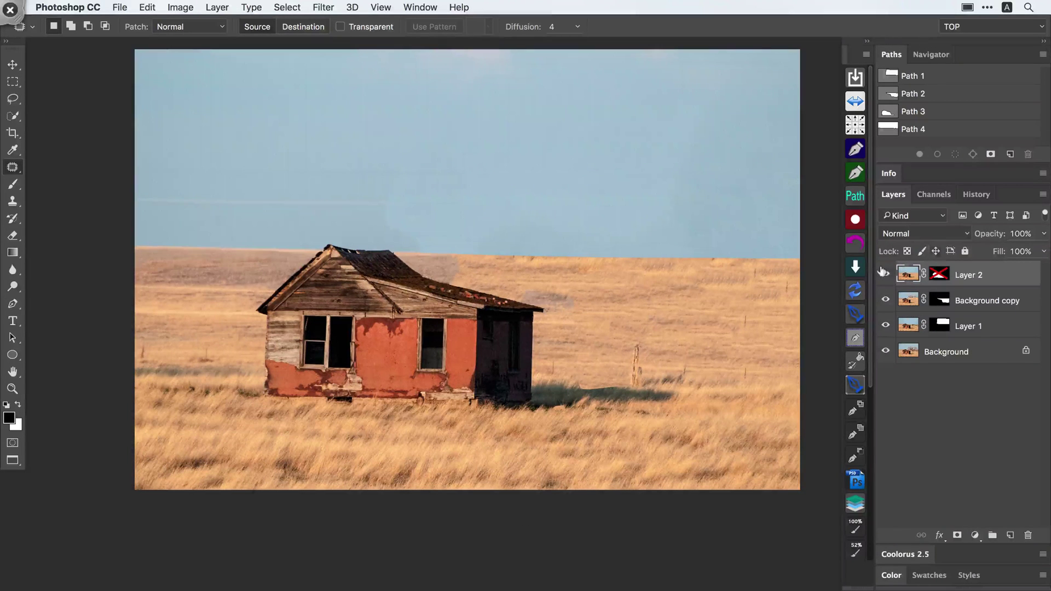
left_click(884, 274)
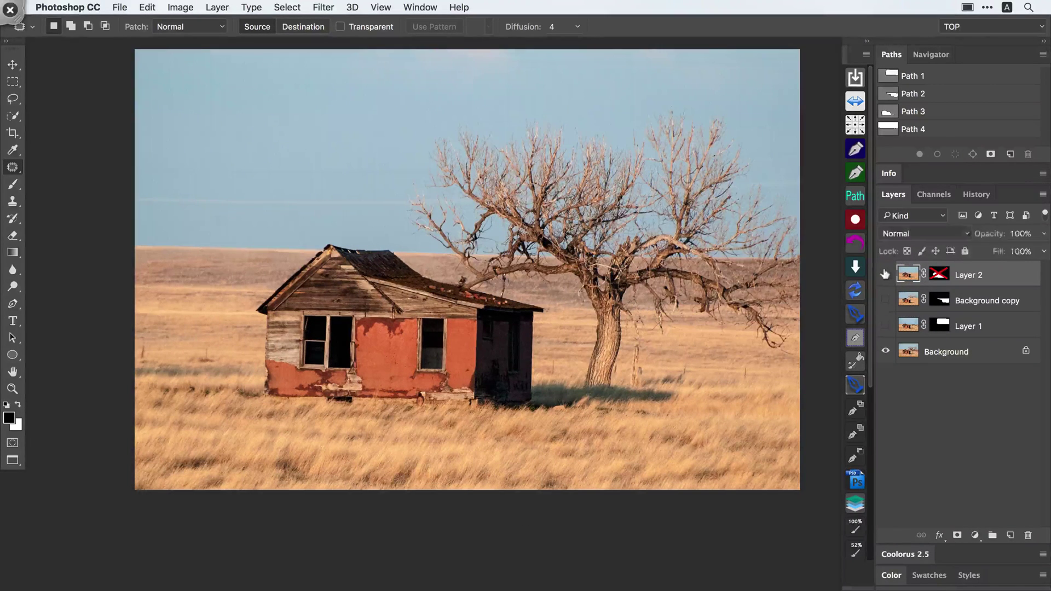
left_click(885, 274, "alt")
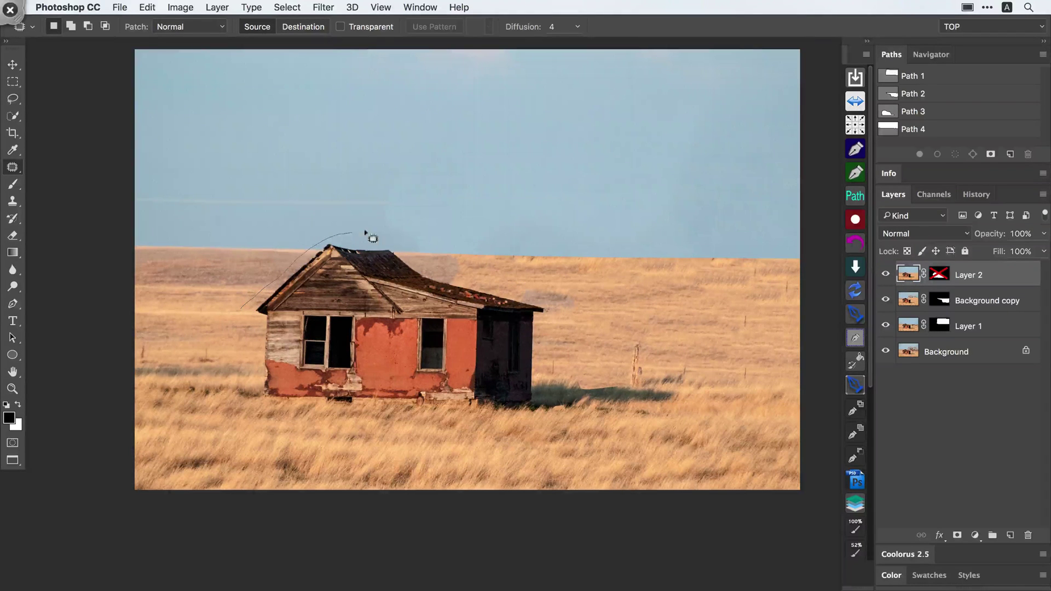
mouse_move(365, 233)
left_mouse_down()
mouse_move(528, 289)
mouse_move(554, 308)
mouse_move(559, 354)
mouse_move(652, 383)
mouse_move(620, 406)
left_mouse_up()
mouse_move(391, 410)
left_mouse_down()
mouse_move(247, 409)
mouse_move(255, 319)
mouse_move(246, 311)
left_mouse_up()
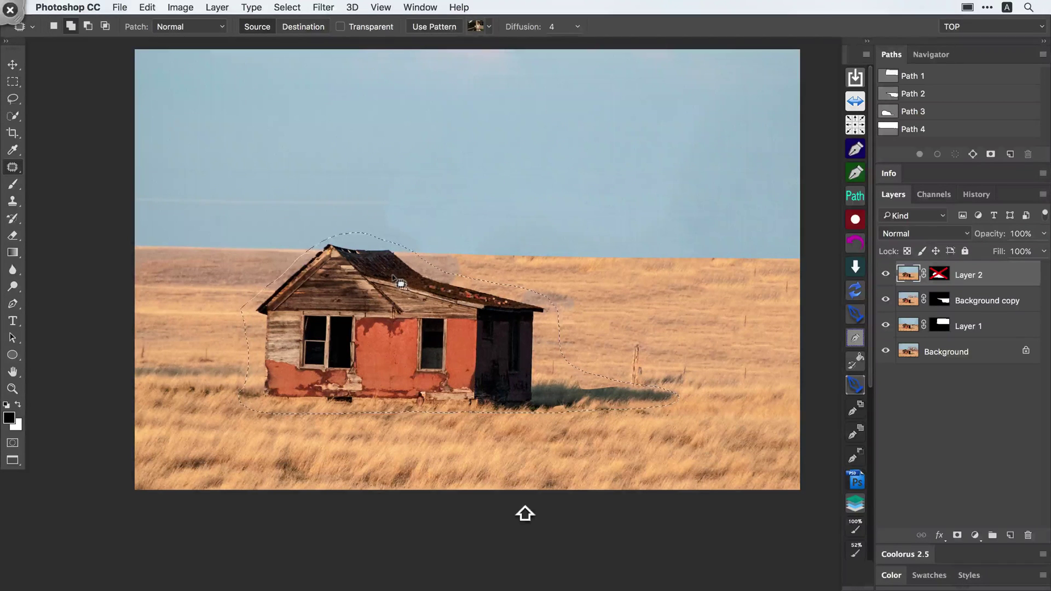
Fill the house selection on Layer 2 using Content-Aware and re-enable the layer's mask.
key("shift+F4")
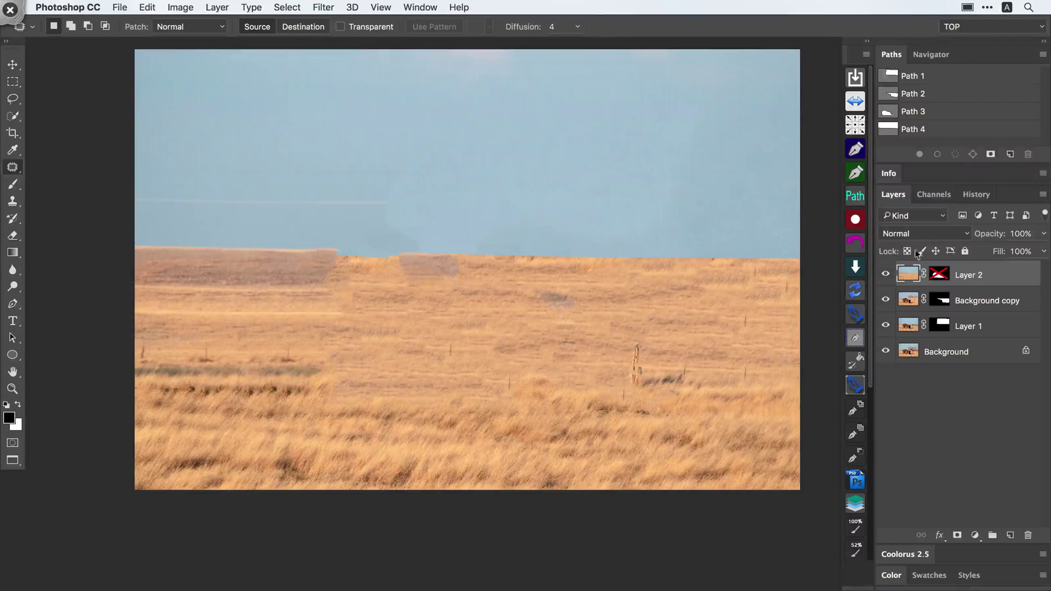
key("shift")
left_click(938, 276, "shift")
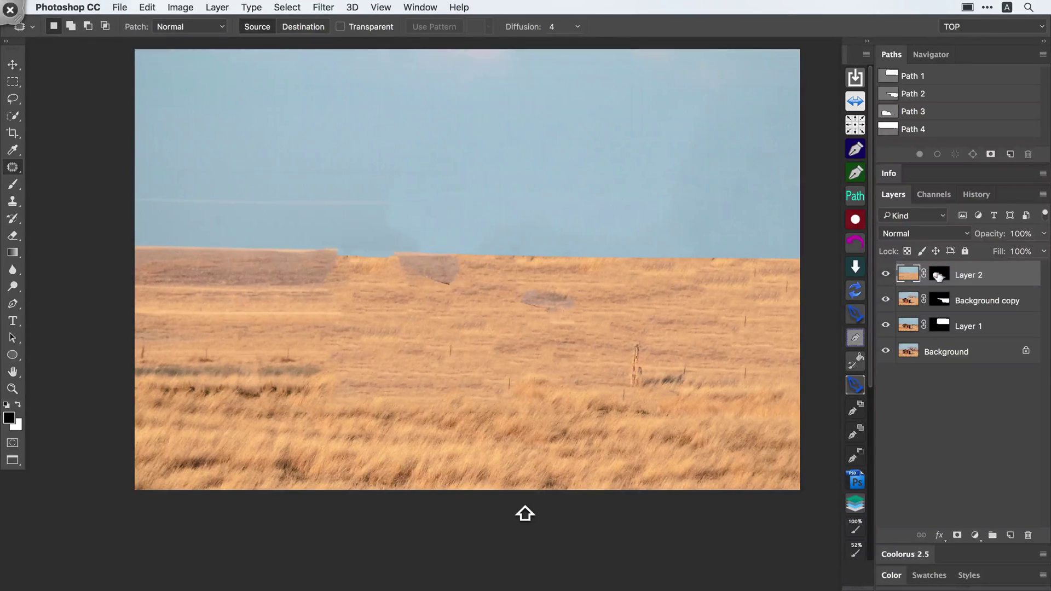
mouse_move(633, 284)
left_mouse_down("super")
mouse_move(607, 286)
mouse_move(629, 288)
left_mouse_up("super")
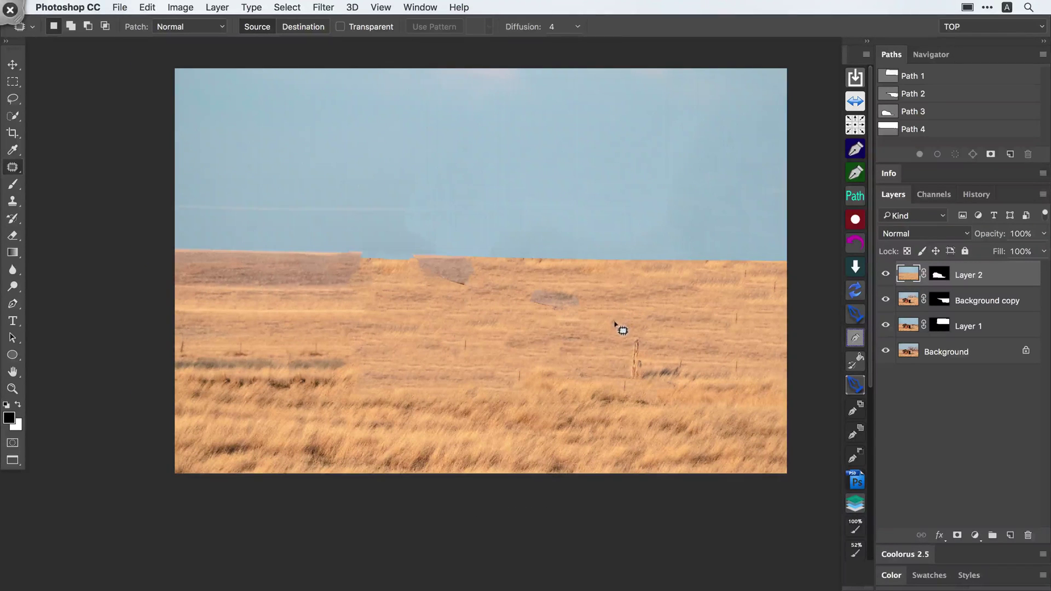
key("shift+super+a")
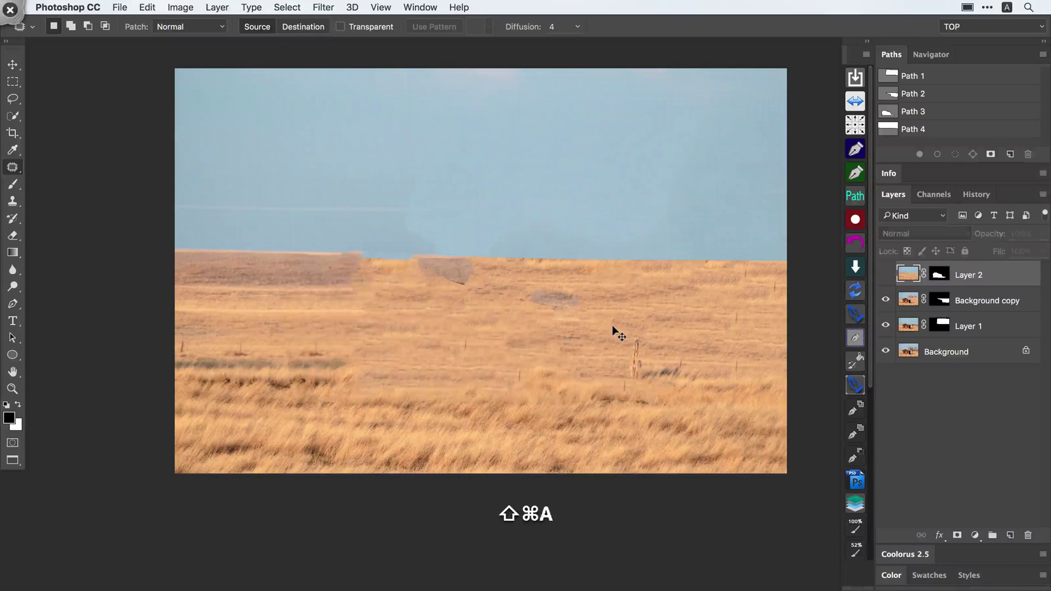
Load Path 4 as a selection and invert it to select the ground below the horizon.
left_click(887, 129, "super")
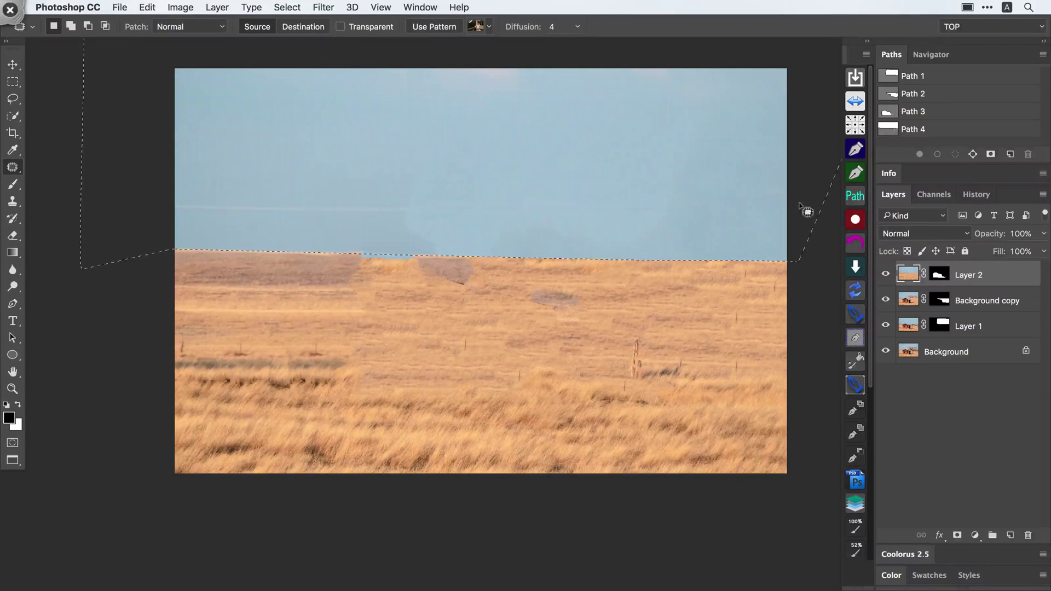
key("space")
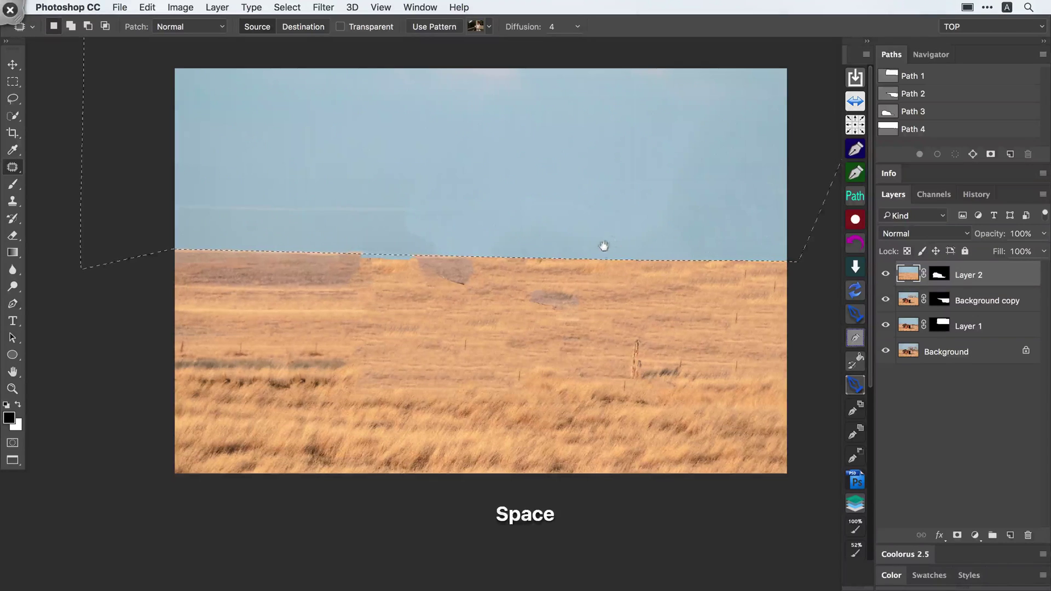
left_click_drag(604, 246, 593, 263)
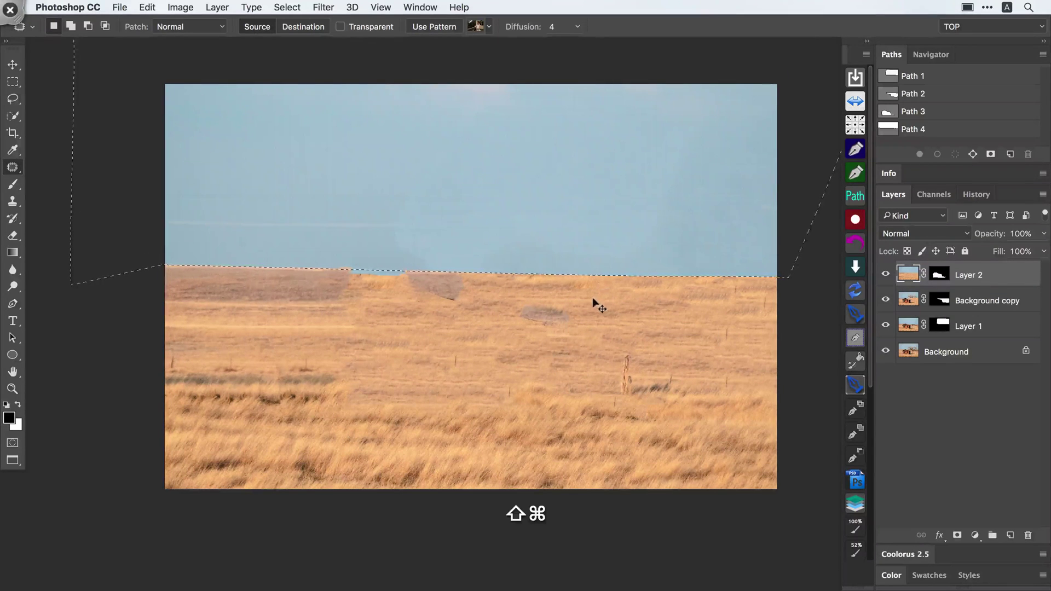
key("shift+super+i")
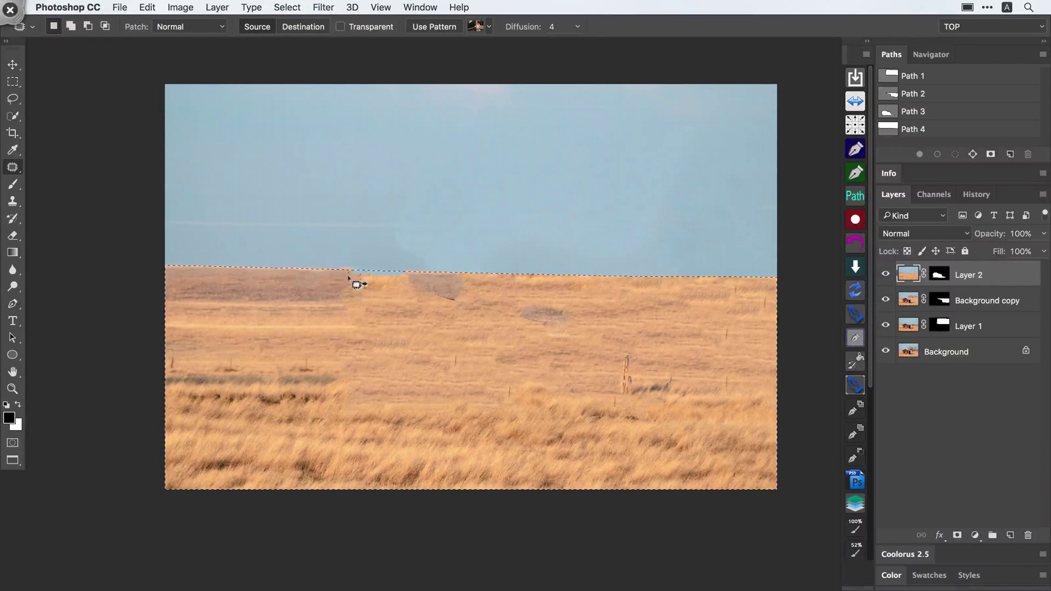
key("super+space")
left_click(353, 270)
key("super+space")
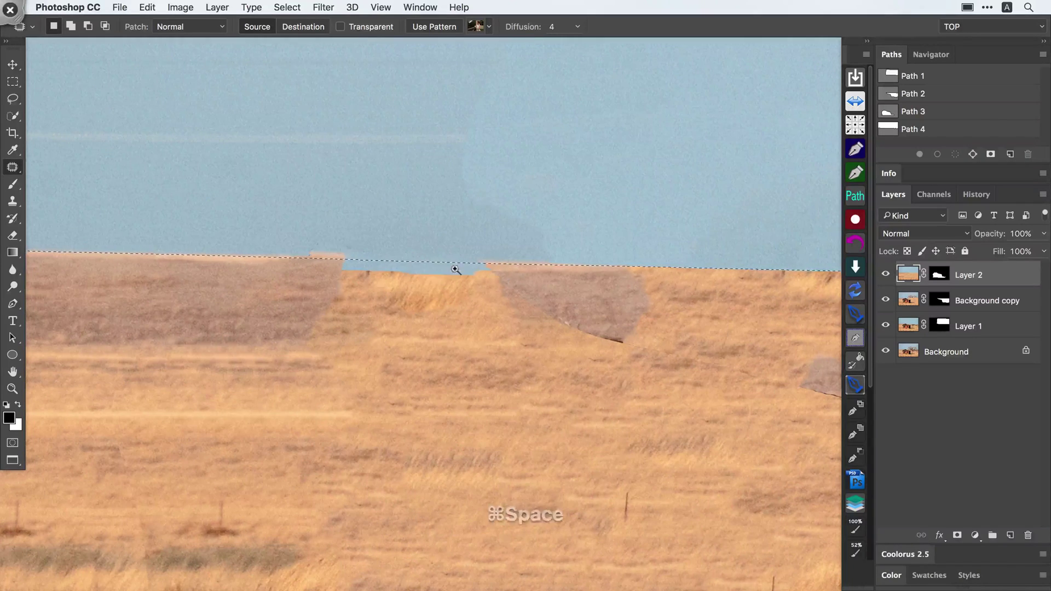
left_click(455, 269, "alt+super")
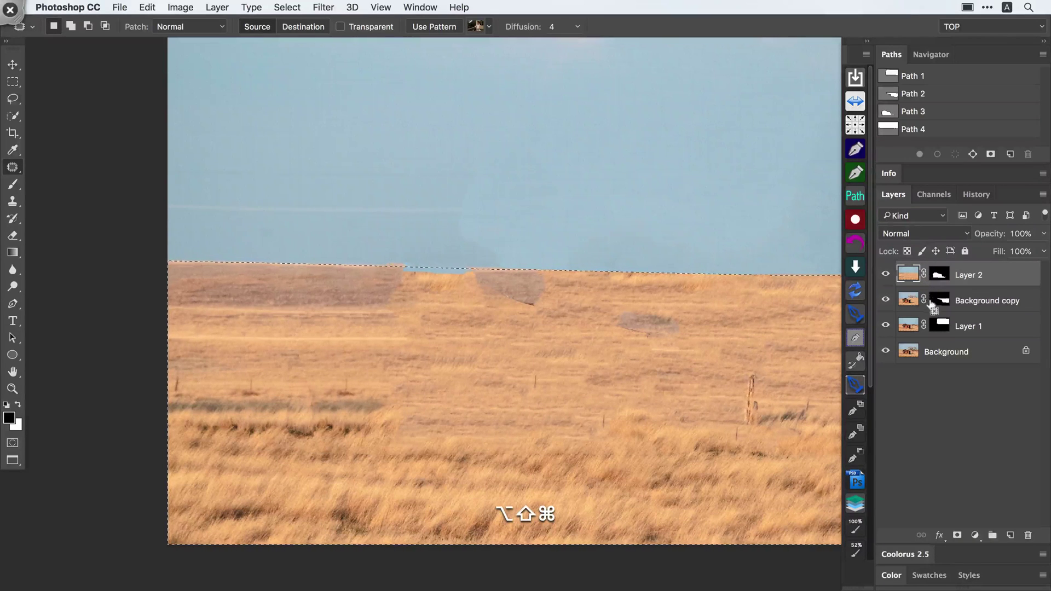
Stamp the visible layers into a new top layer and mask it with the ground selection.
key("alt+shift+super+e")
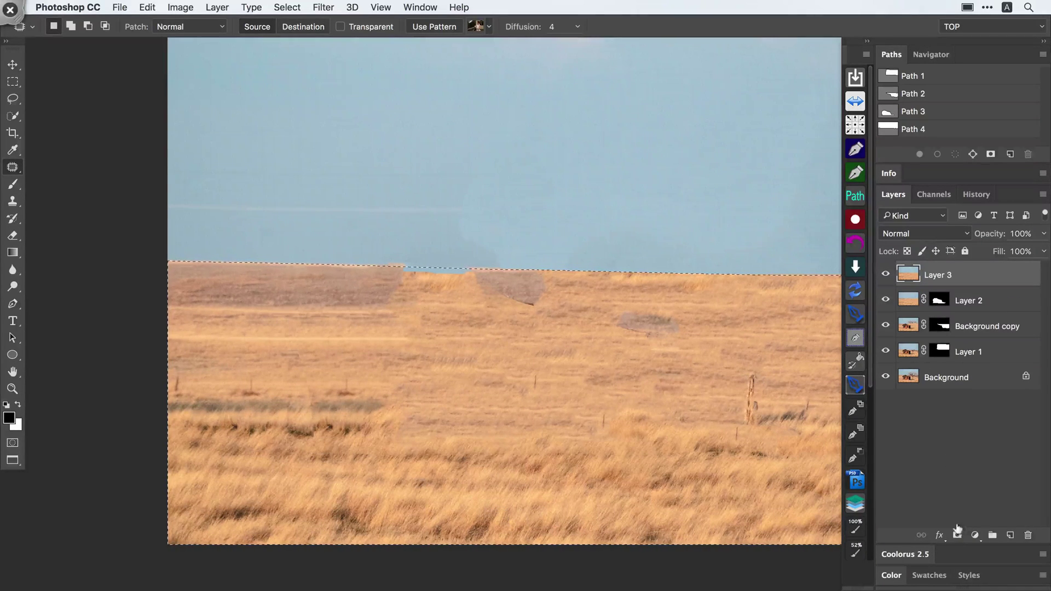
left_click(956, 535)
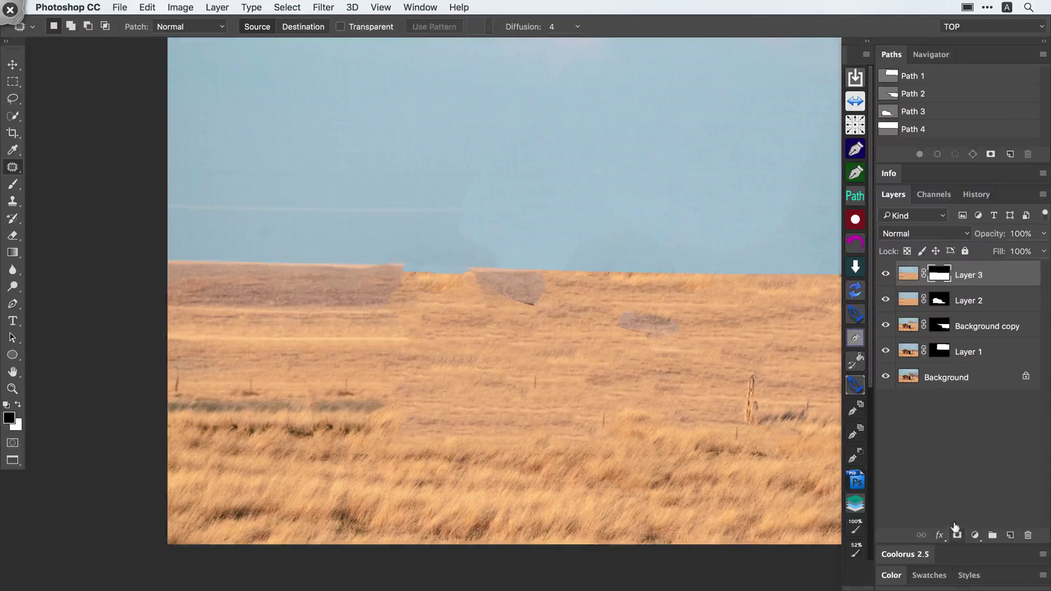
left_click(936, 275, "alt")
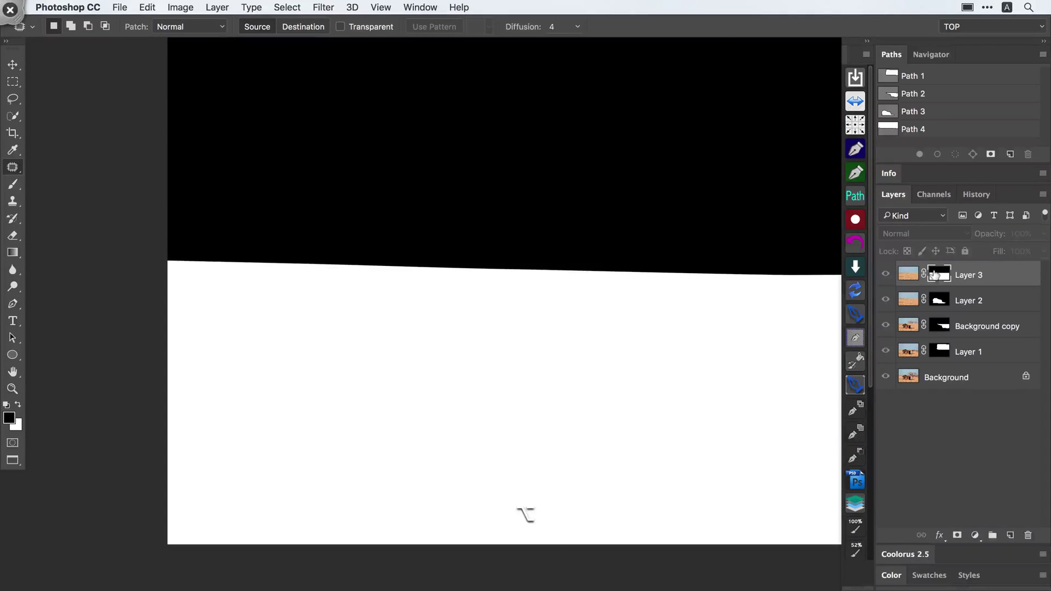
left_click(935, 275, "alt")
Draw a Patch selection around the horizon gap on Layer 3's image and fill it using Content-Aware.
left_click(907, 273)
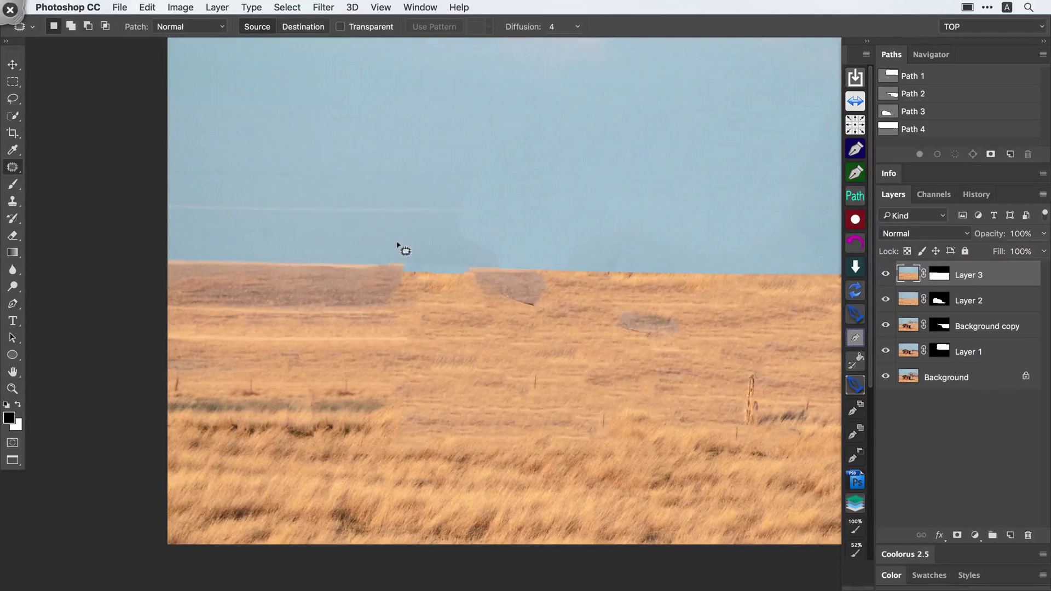
left_click_drag(469, 255, 471, 258)
key("shift")
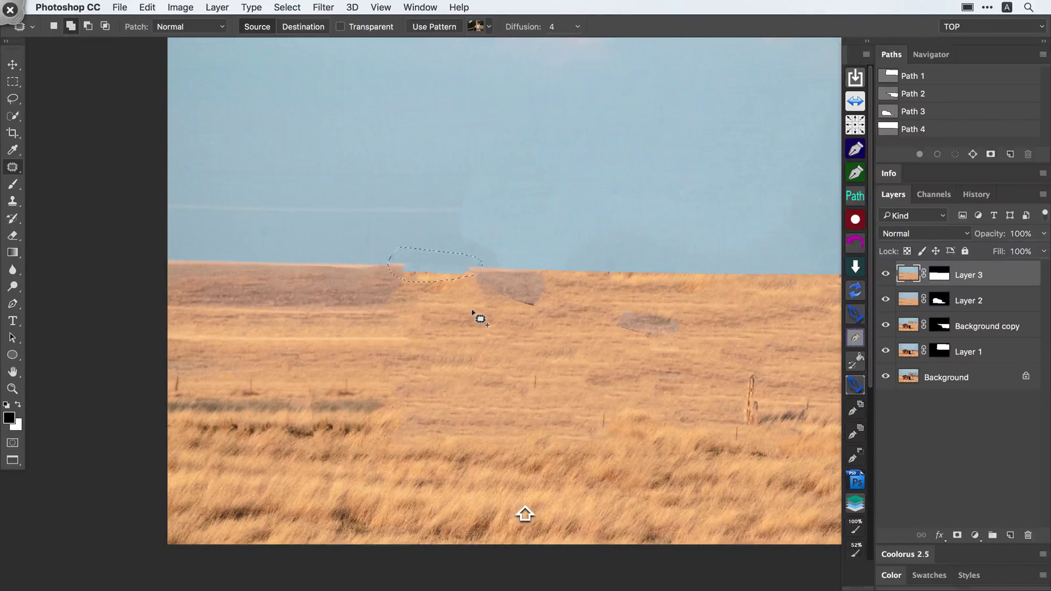
key("shift+F4")
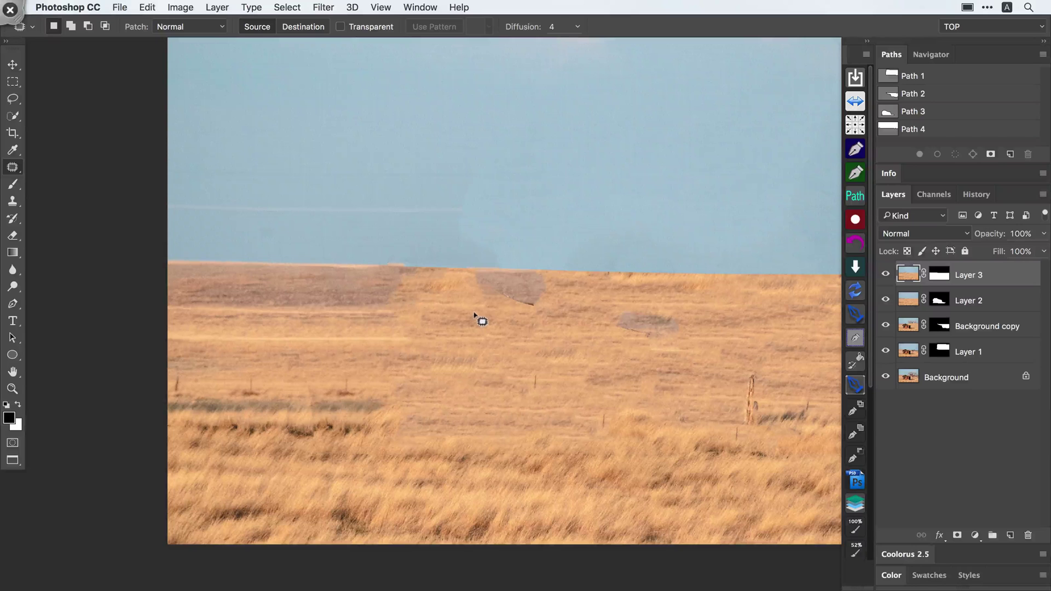
Examine the patched horizon line and the greyish areas beneath it at several magnifications.
key("super+space")
left_click_drag(481, 301, 425, 301)
key("space")
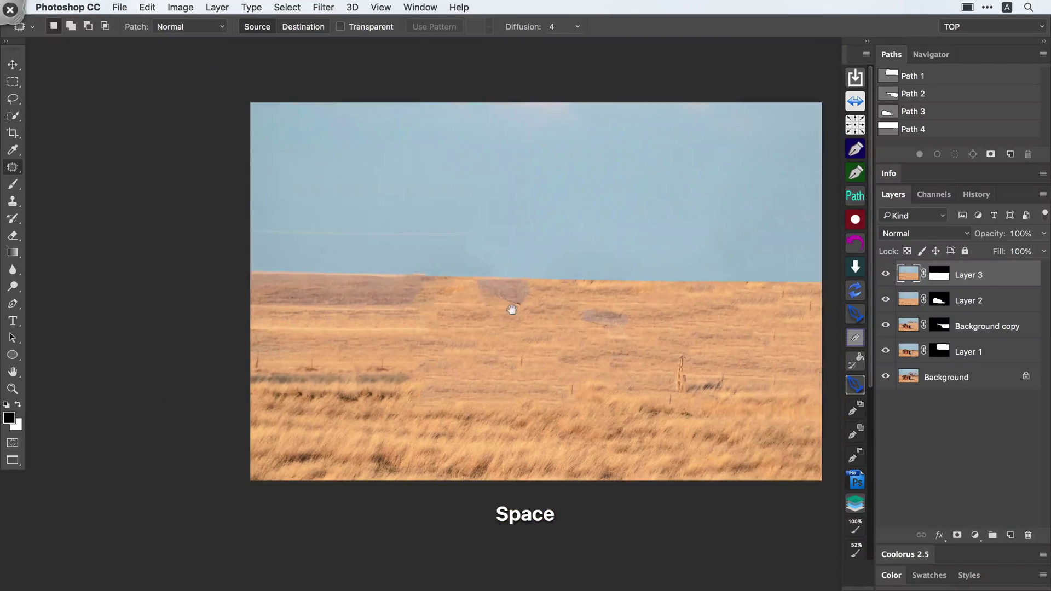
left_click_drag(590, 327, 507, 328)
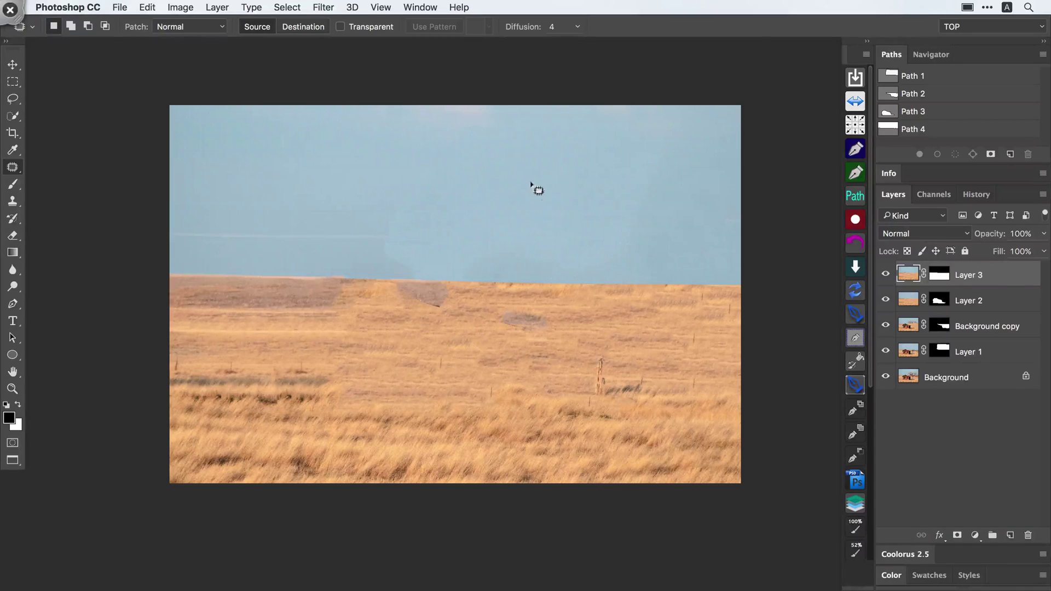
key("super+space")
left_click_drag(398, 275, 487, 298)
key("space")
key("super+space")
left_click_drag(214, 282, 266, 294)
key("super+space")
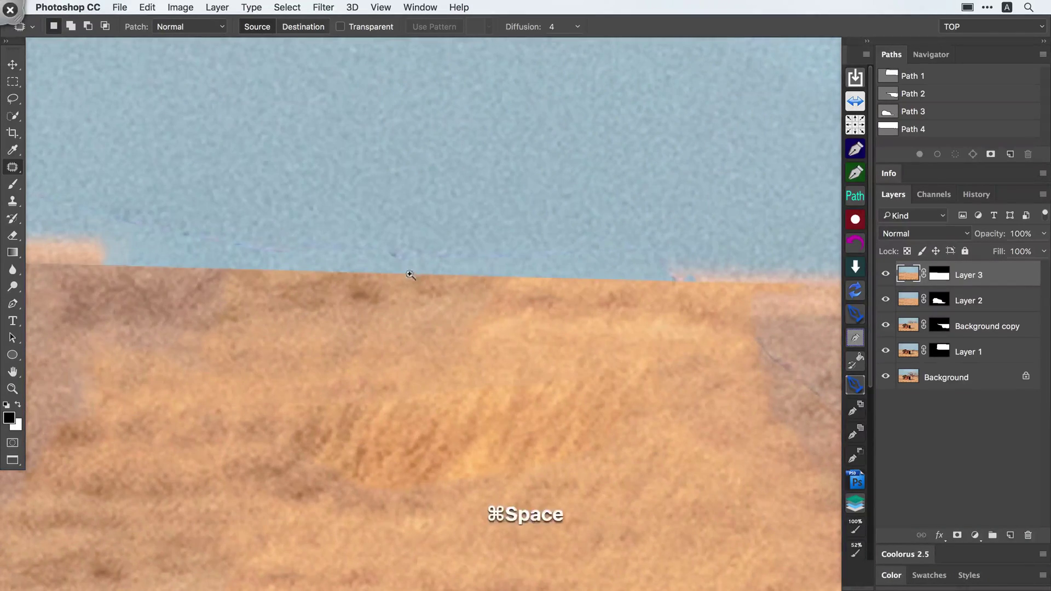
left_click_drag(410, 274, 291, 273)
key("super+space")
left_click_drag(410, 284, 372, 290)
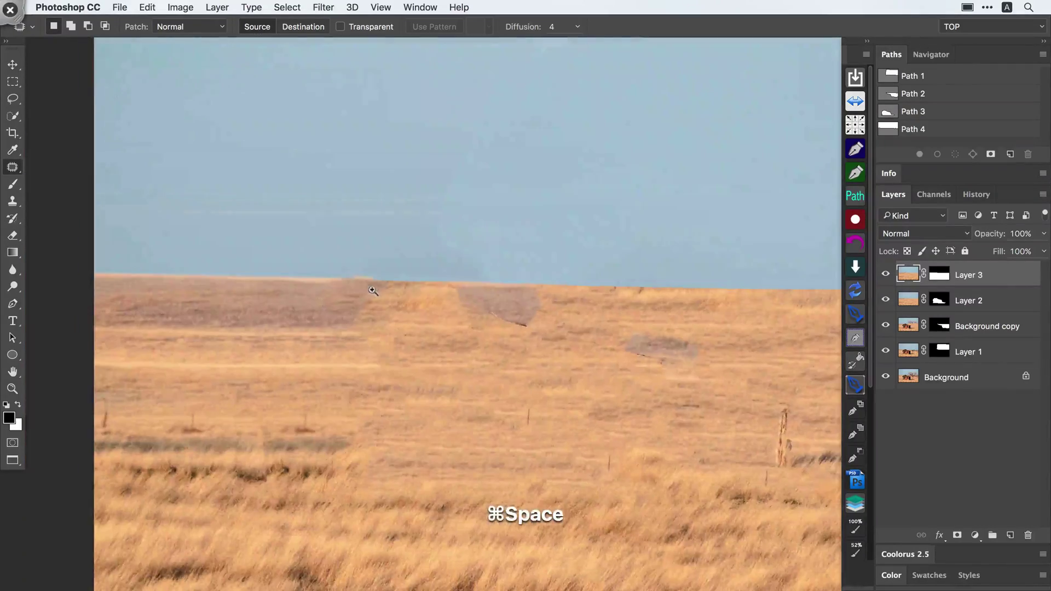
key("super+space")
left_click_drag(506, 301, 603, 289)
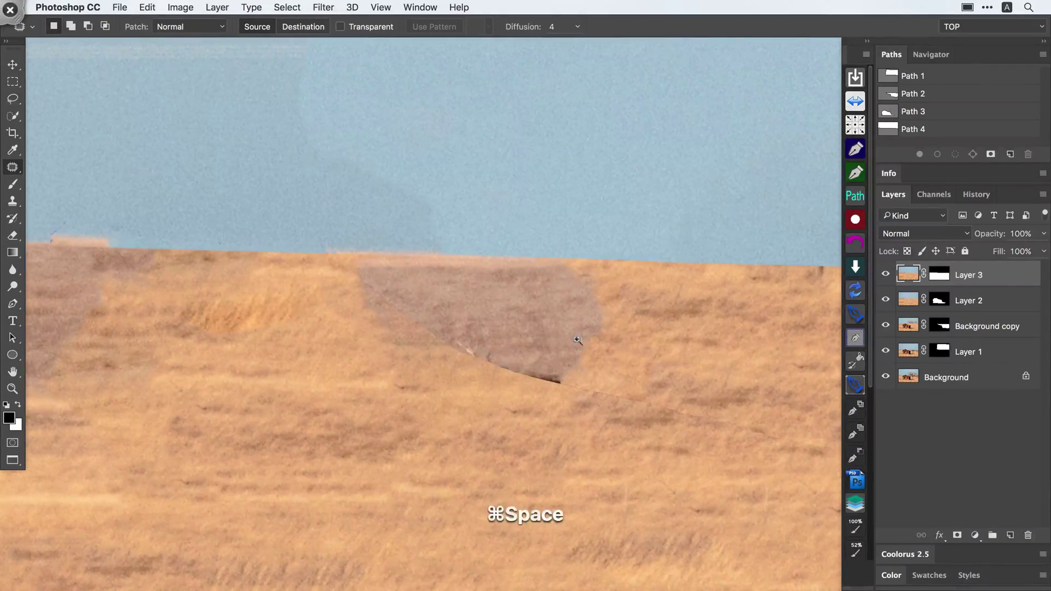
left_click_drag(577, 340, 492, 342)
key("space")
left_click_drag(712, 363, 540, 317)
key("space")
left_click_drag(599, 335, 649, 340)
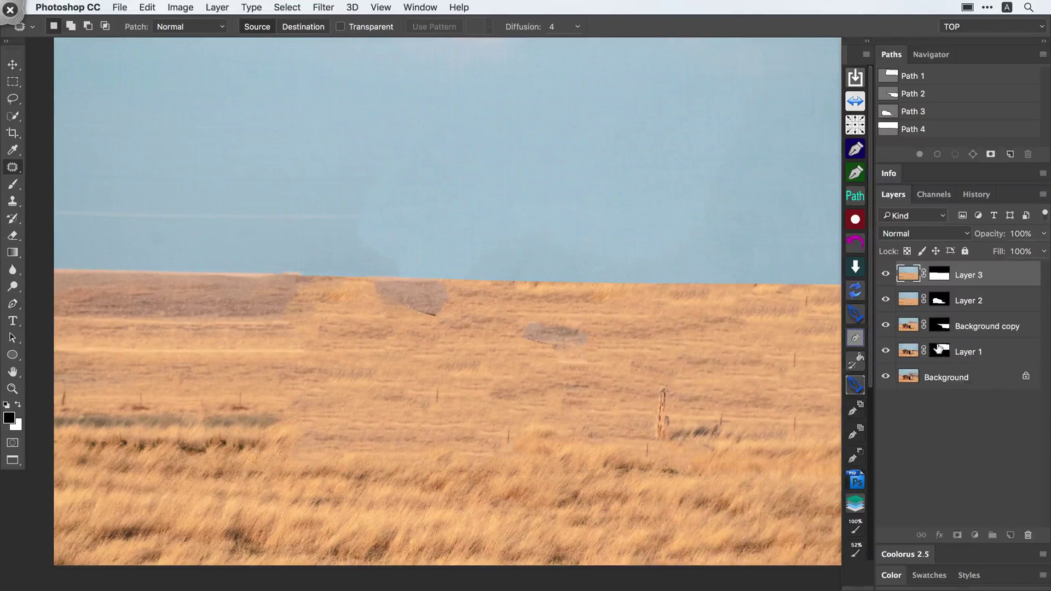
double_click(938, 350)
left_click(653, 229)
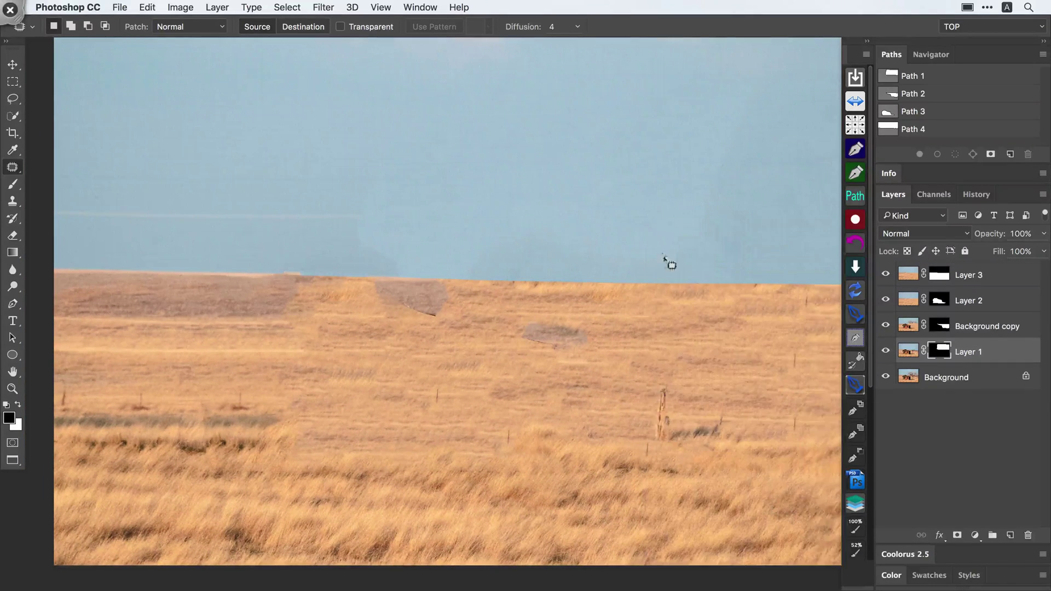
key("super+space")
left_click_drag(683, 282, 769, 290)
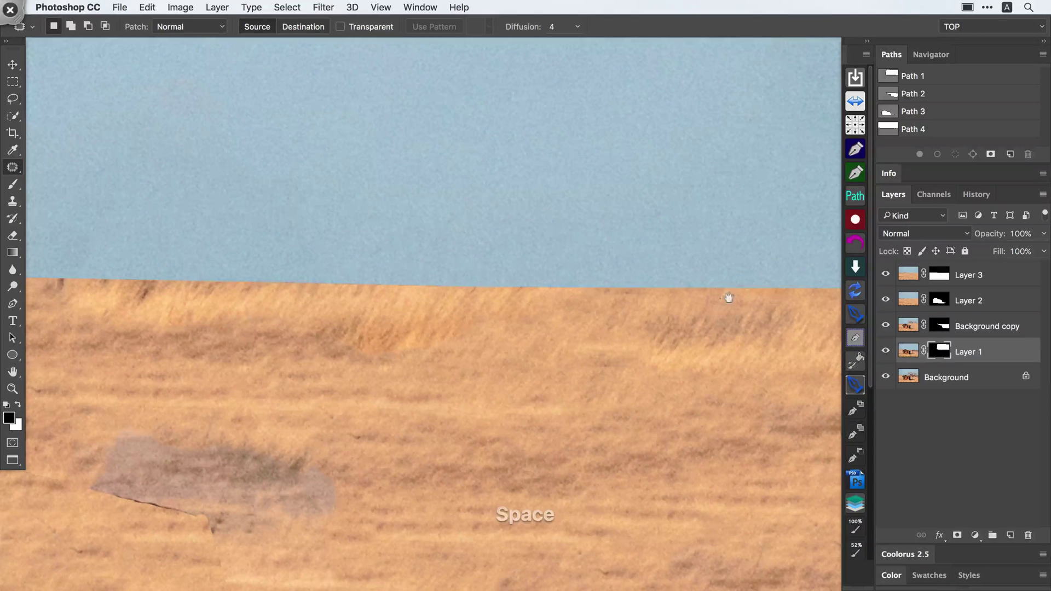
scroll(728, 293, "right", 5)
double_click(936, 350)
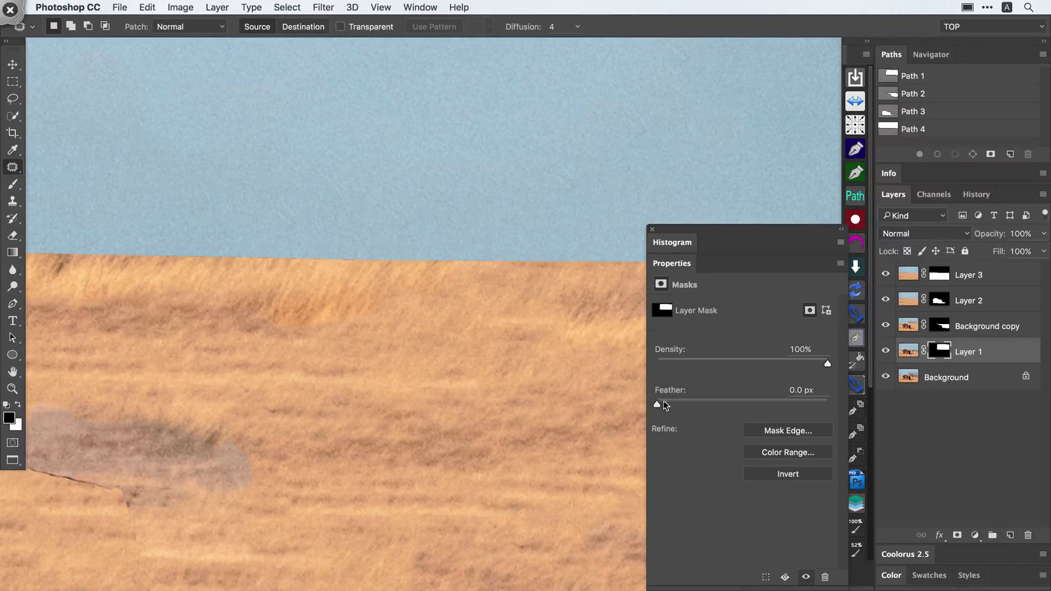
left_click(651, 229)
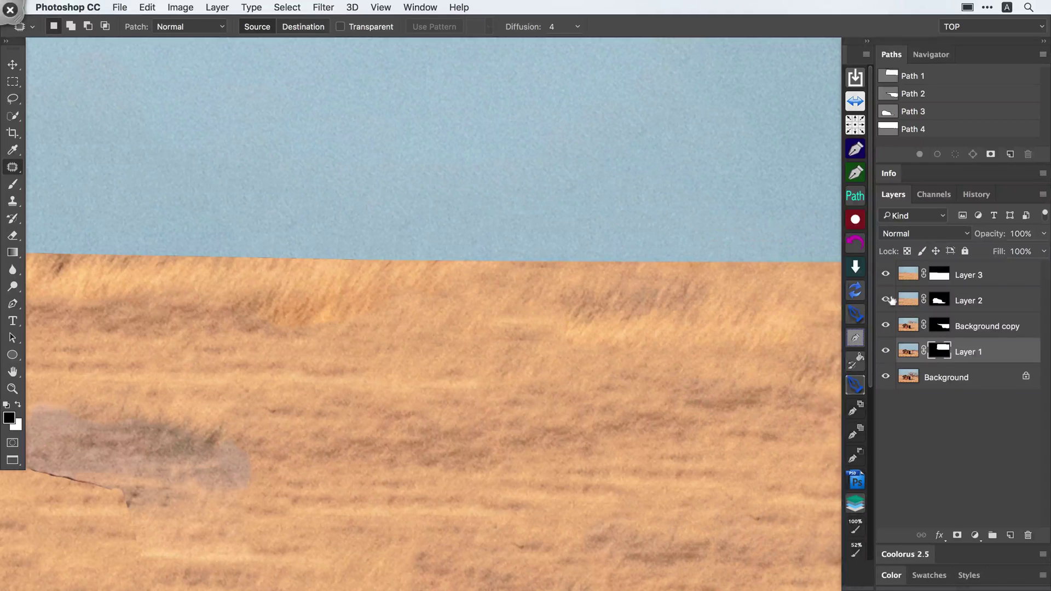
Open Layer 1's mask properties and feather the mask by 2.1 px.
double_click(940, 349)
key("space")
left_click_drag(516, 332, 429, 307)
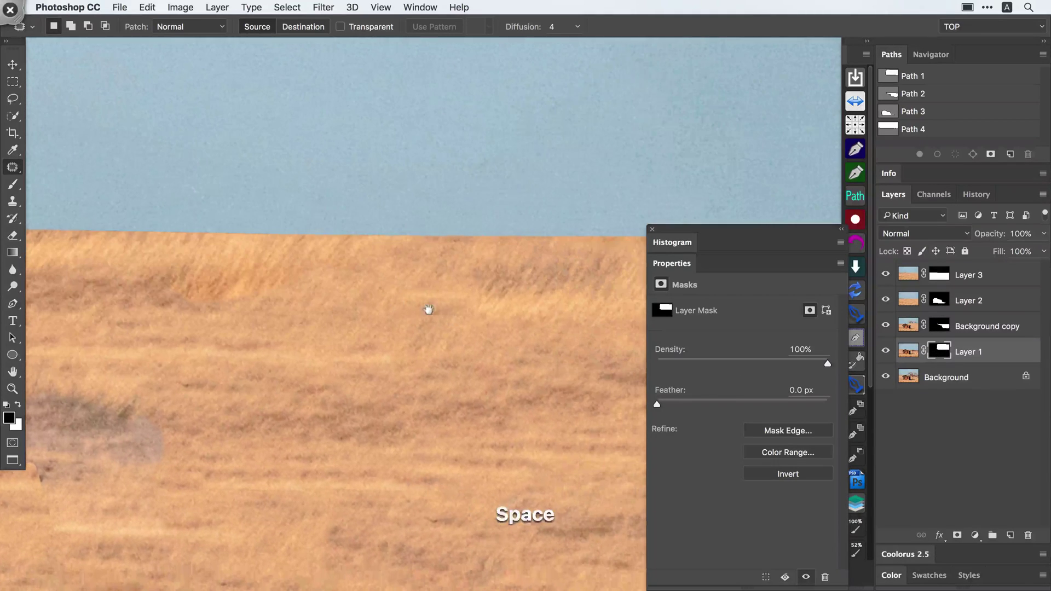
mouse_move(679, 405)
left_mouse_down()
mouse_move(709, 410)
mouse_move(665, 402)
left_mouse_up()
key("super+space")
left_click_drag(469, 321, 379, 290)
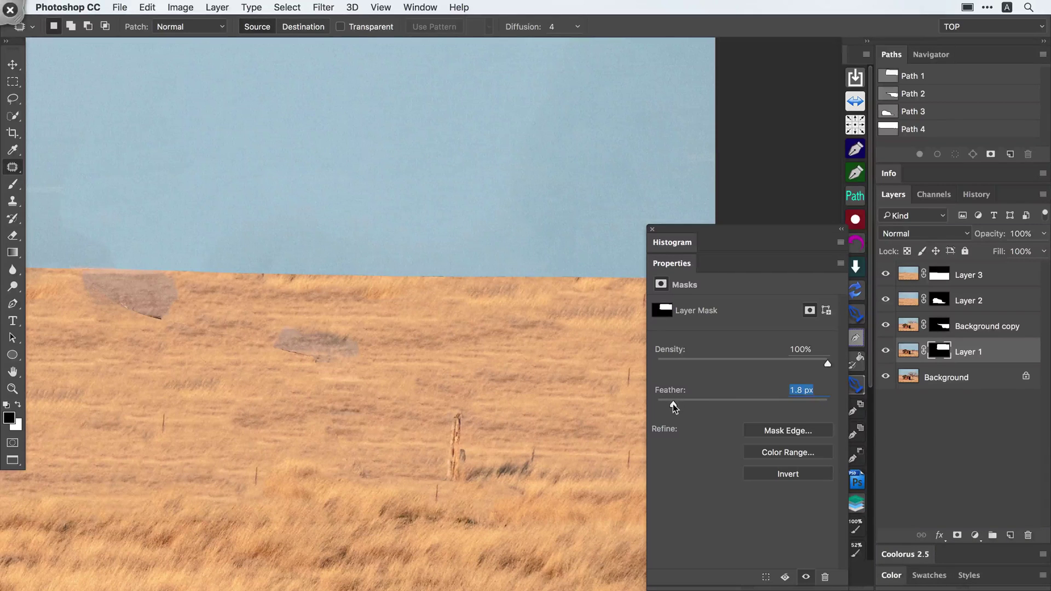
left_click_drag(672, 404, 676, 403)
key("super+space")
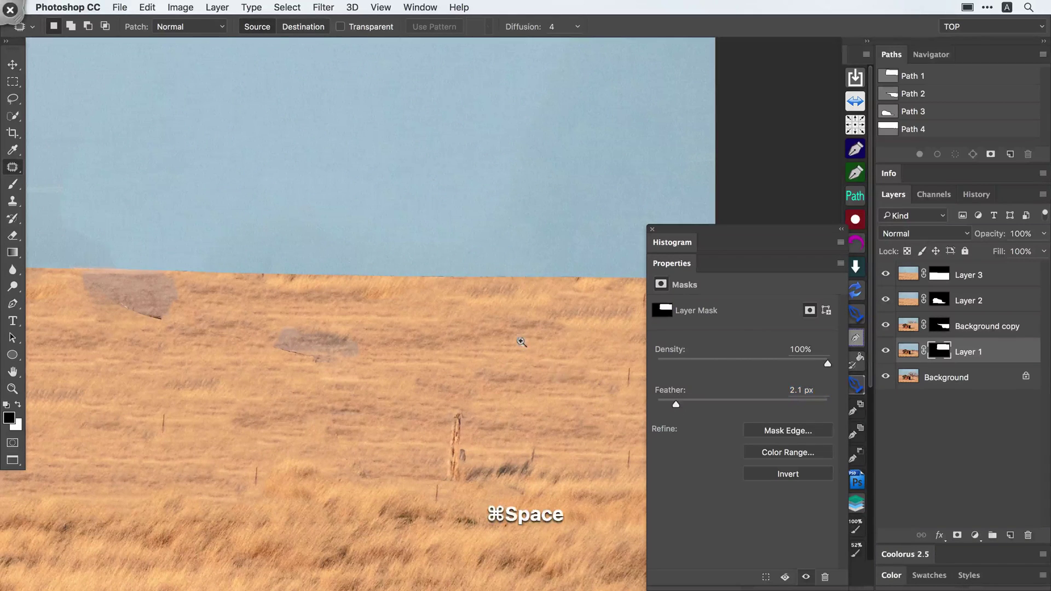
left_click_drag(544, 365, 509, 364)
Feather the Background copy layer's mask by 2.5 px and slightly feather Layer 2's mask.
left_click(908, 337)
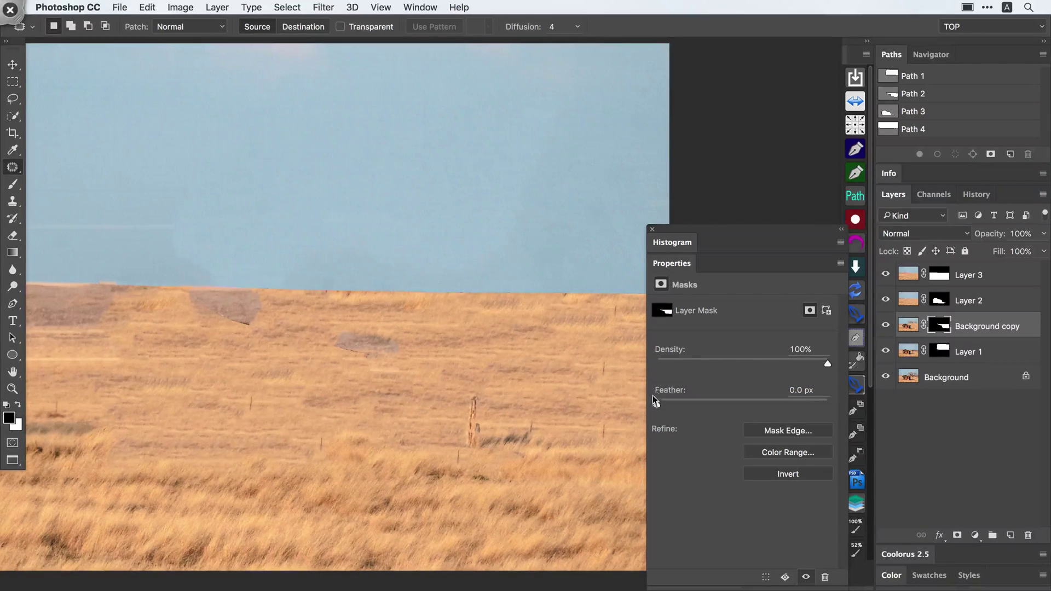
left_click_drag(657, 405, 681, 403)
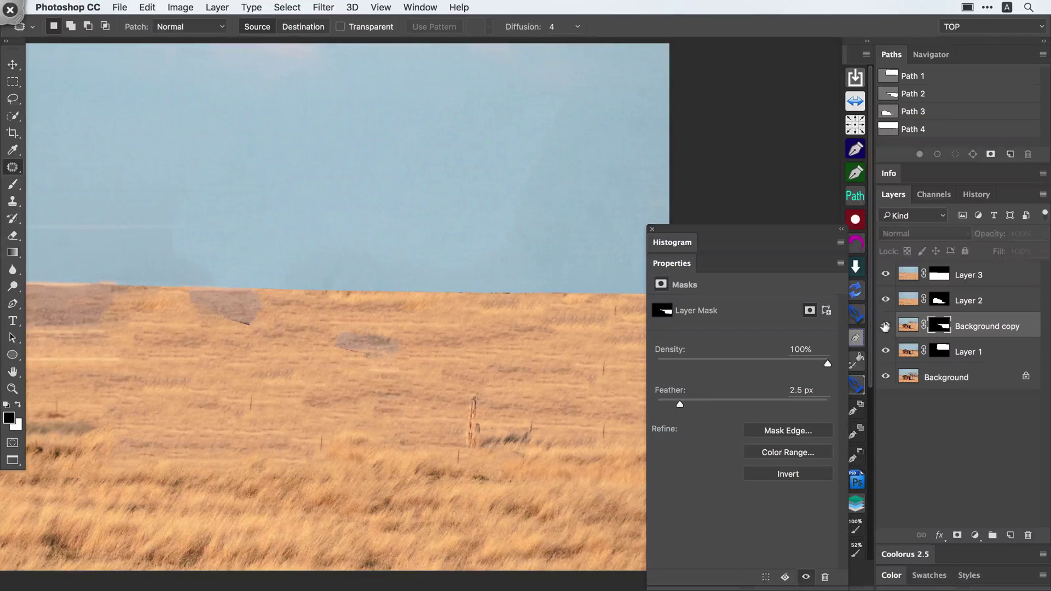
left_click(889, 303)
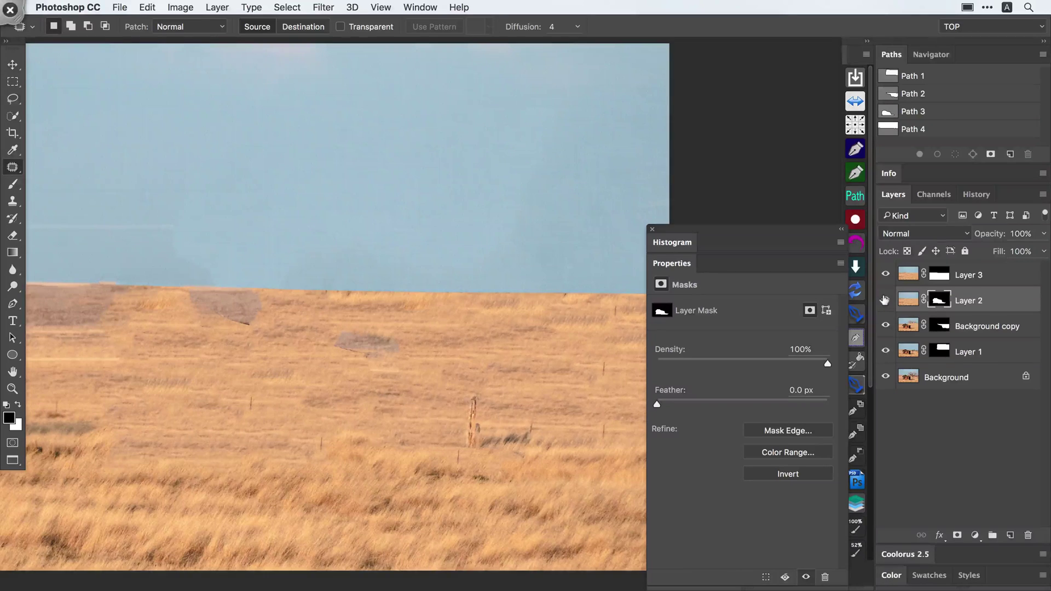
left_click(884, 299, "alt")
left_click(884, 300, "alt")
left_click_drag(680, 405, 667, 405)
Stamp all visible layers into a new layer above Layer 3.
key("alt+bracketright")
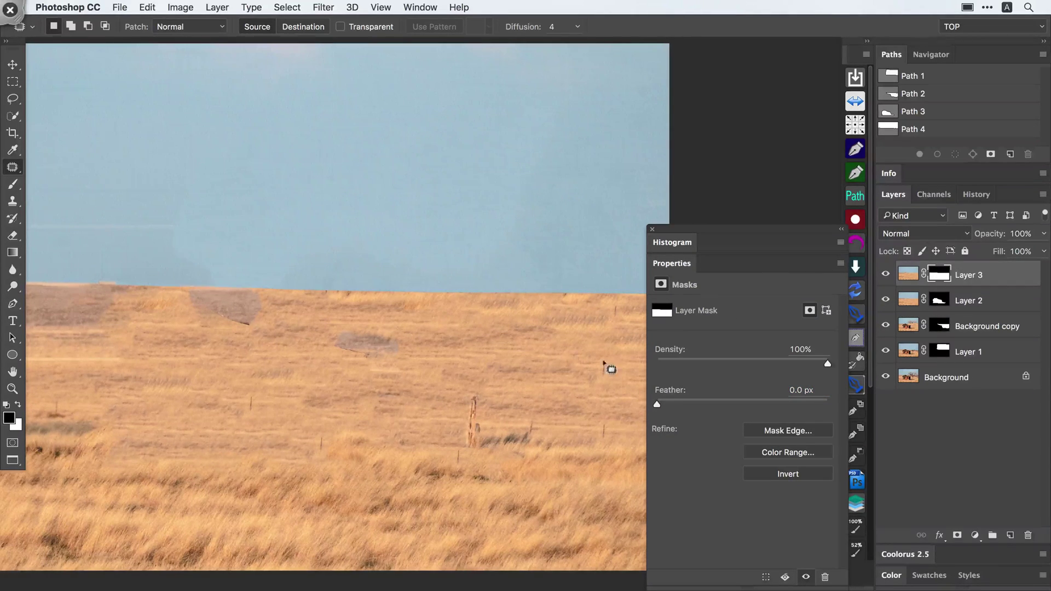
left_click_drag(514, 292, 681, 312)
left_click(651, 229)
key("super+alt+shift+e")
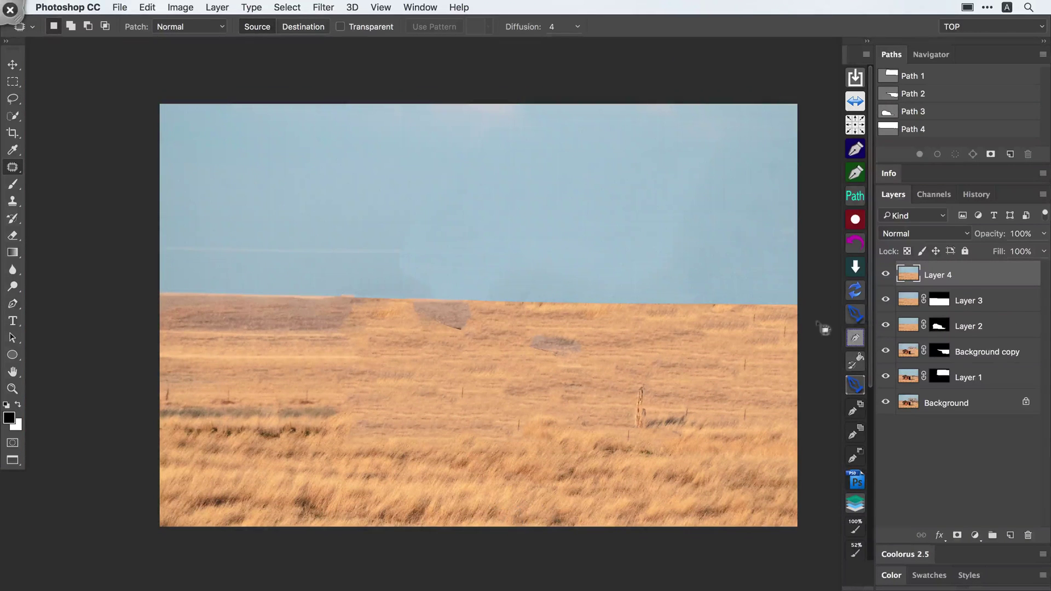
Patch the small grey smudge in the upper field on Layer 4 with clean grass to its right.
key("super+space")
mouse_move(510, 324)
left_mouse_down()
mouse_move(593, 331)
mouse_move(523, 369)
mouse_move(509, 325)
left_mouse_up()
left_click_drag(570, 347, 689, 354)
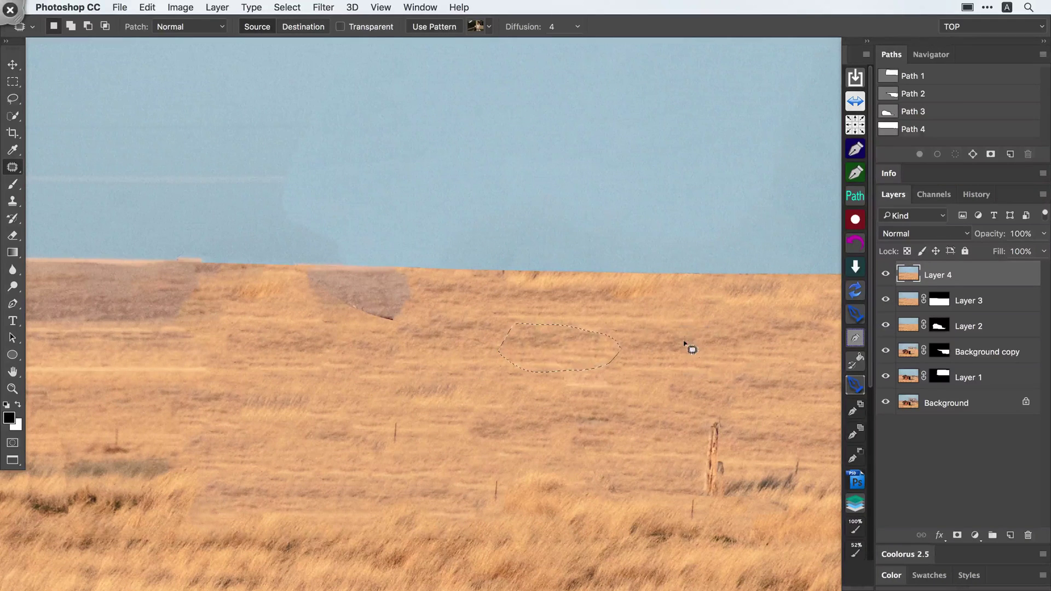
left_click(646, 316)
Patch the larger greyish area just below the horizon and the dark mark beneath it with grass from the right.
key("space")
mouse_move(482, 316)
left_mouse_down()
mouse_move(629, 350)
mouse_move(445, 318)
left_mouse_up()
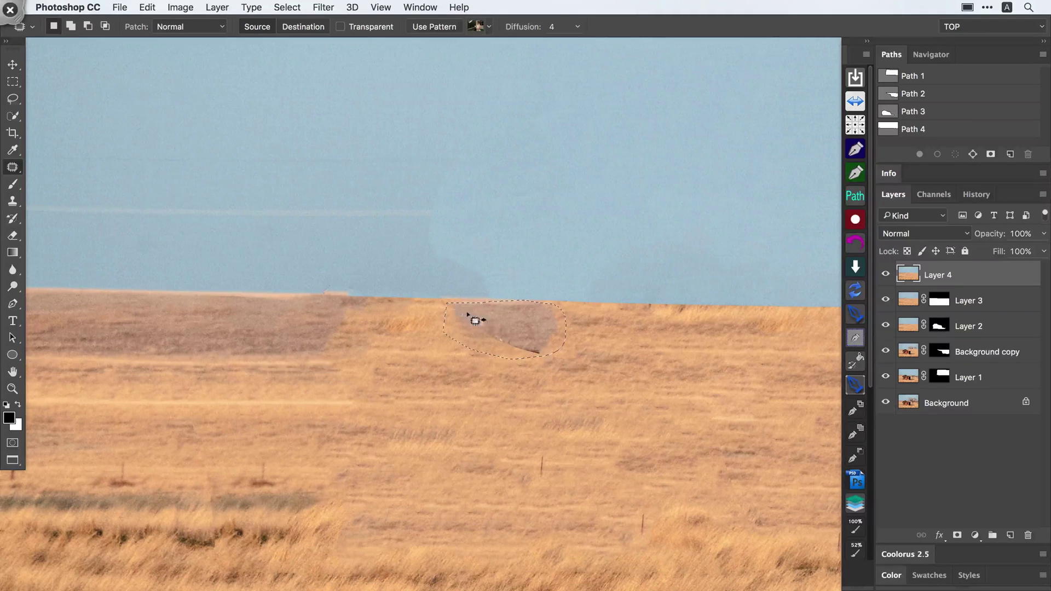
mouse_move(510, 338)
left_mouse_down()
mouse_move(713, 355)
mouse_move(708, 342)
mouse_move(706, 352)
left_mouse_up()
left_click(697, 343)
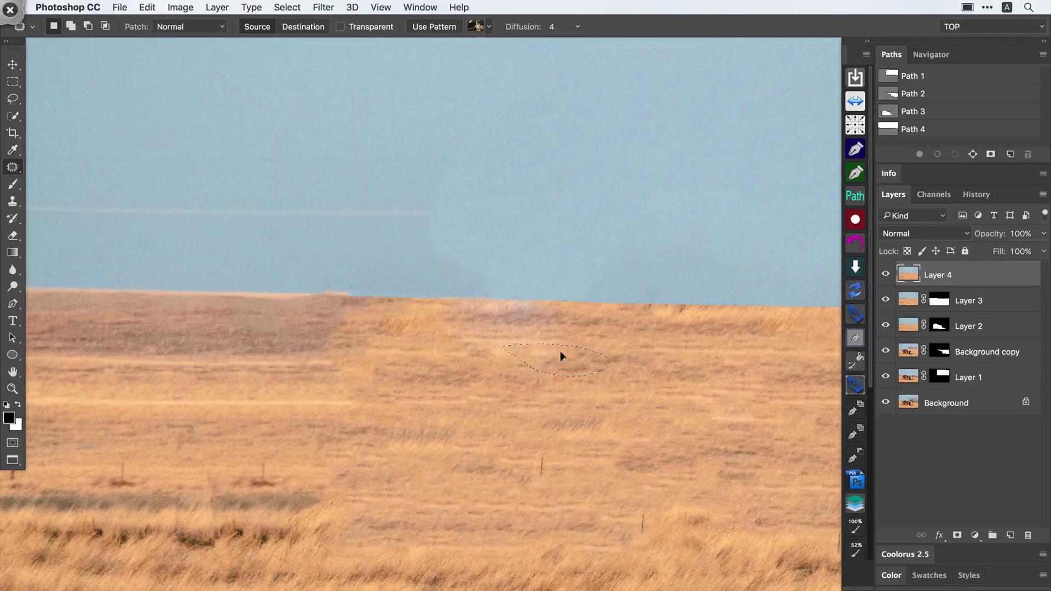
left_click_drag(560, 353, 667, 379)
left_click(630, 362)
Patch the bluish smear on the horizon with a clean horizon section from the right and touch up the grass below.
mouse_move(464, 294)
left_mouse_down()
mouse_move(575, 340)
mouse_move(447, 288)
left_mouse_up()
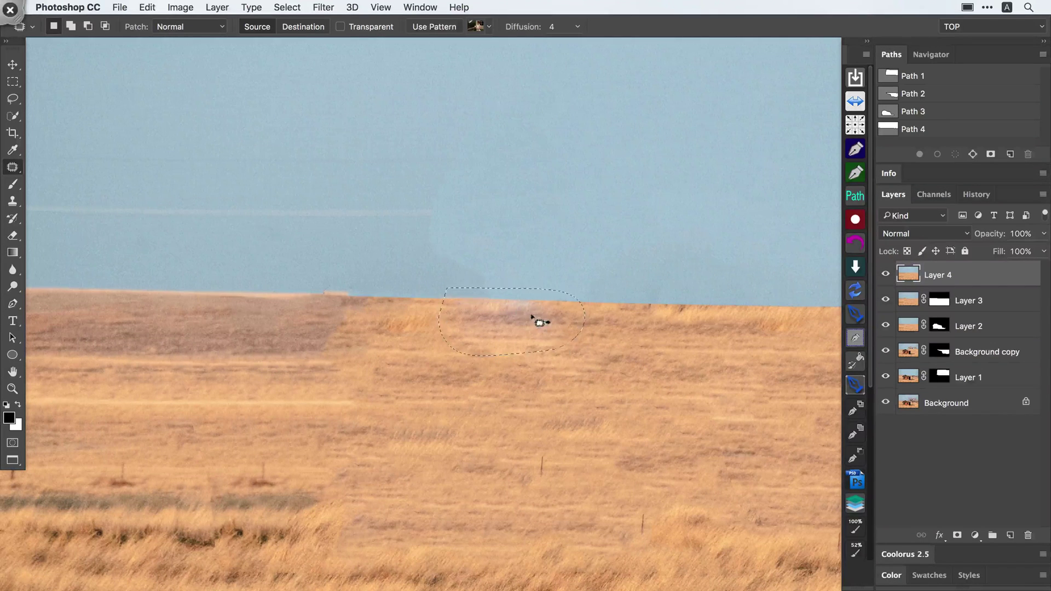
left_click_drag(534, 317, 802, 320)
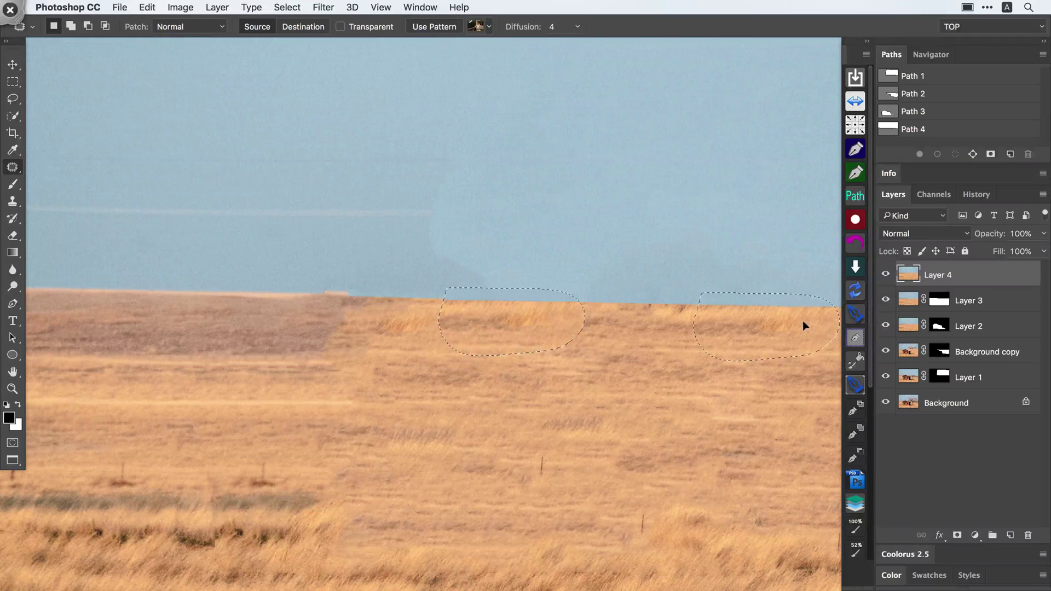
left_click(654, 363)
left_click_drag(551, 359, 553, 359)
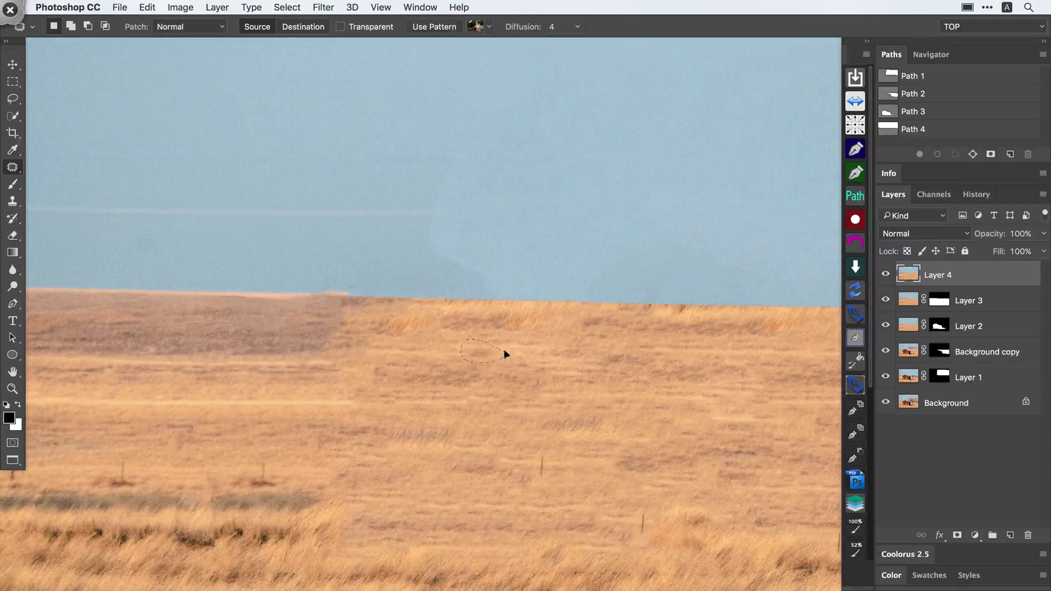
left_click(481, 366)
mouse_move(437, 333)
left_mouse_down()
mouse_move(477, 365)
mouse_move(454, 339)
left_mouse_up()
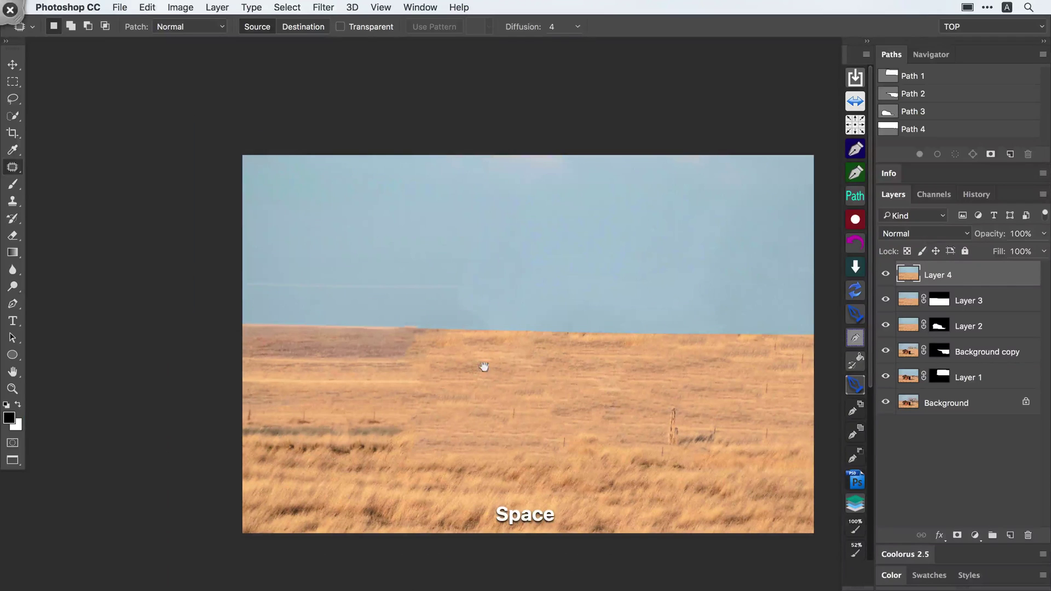
Patch out the small thin post in the middle of the field and blend the nearby grass.
left_click(516, 412, "super")
left_click_drag(502, 403, 550, 412)
left_click(552, 413)
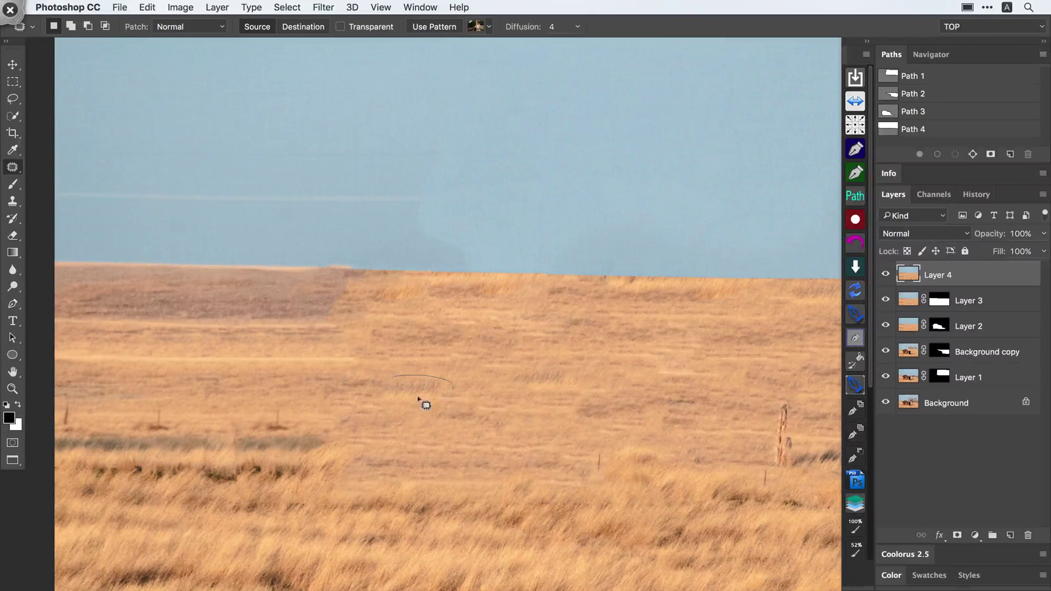
left_click_drag(419, 399, 399, 384)
left_click_drag(422, 387, 496, 386)
left_click(496, 386)
Patch the remaining marks and the thin post in the lower middle field with surrounding grass.
mouse_move(405, 455)
left_mouse_down()
mouse_move(460, 380)
mouse_move(381, 381)
mouse_move(386, 404)
left_mouse_up()
mouse_move(407, 399)
left_mouse_down()
mouse_move(373, 394)
mouse_move(408, 410)
mouse_move(434, 390)
left_mouse_up()
left_click(446, 389)
left_click(475, 397)
mouse_move(580, 394)
left_mouse_down()
mouse_move(514, 385)
mouse_move(567, 363)
mouse_move(589, 380)
mouse_move(553, 399)
mouse_move(657, 391)
left_mouse_up()
key("ctrl+d")
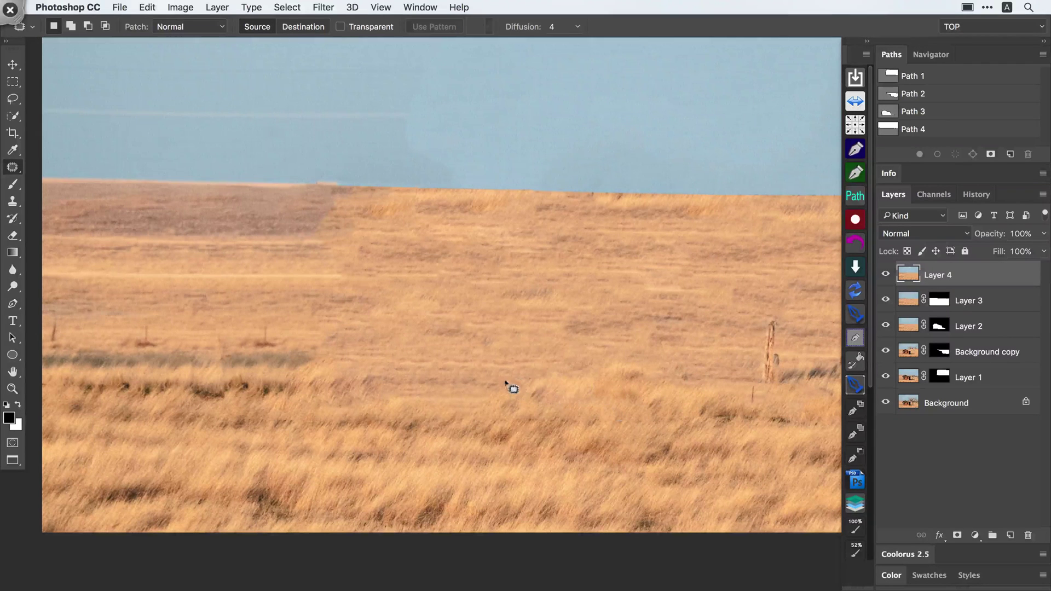
mouse_move(543, 391)
left_mouse_down()
mouse_move(526, 388)
mouse_move(576, 391)
left_mouse_up()
left_click(549, 366)
Patch the uneven bumps along the horizon line with clean horizon from their left.
mouse_move(483, 289)
left_mouse_down()
mouse_move(591, 371)
mouse_move(635, 384)
left_mouse_up()
left_click(469, 264, "super")
mouse_move(493, 304)
left_mouse_down()
mouse_move(437, 269)
mouse_move(350, 287)
left_mouse_up()
key("super+d")
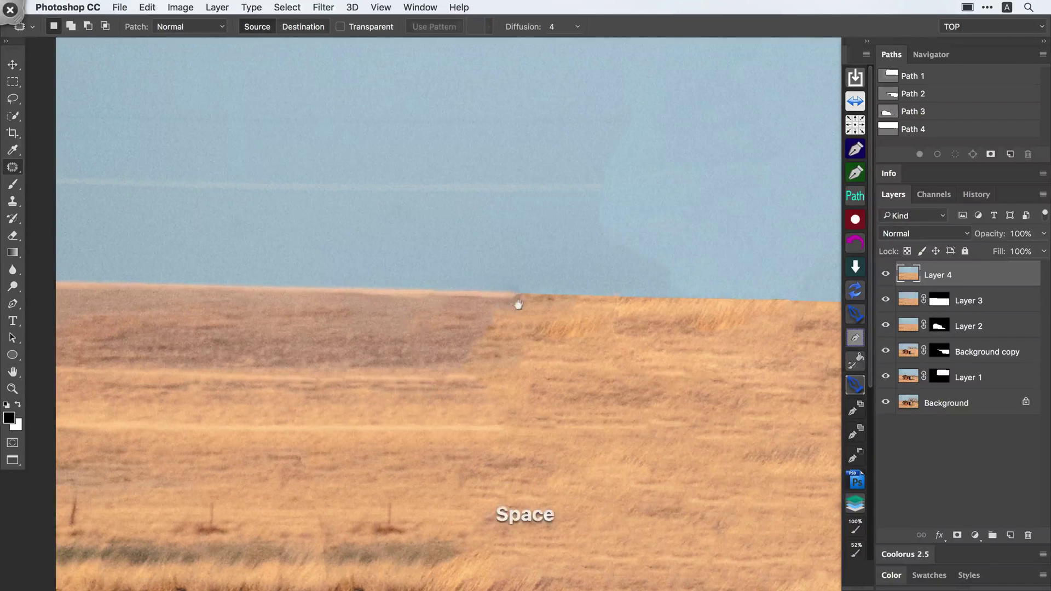
left_click_drag(579, 311, 502, 299)
left_click_drag(509, 298, 412, 287)
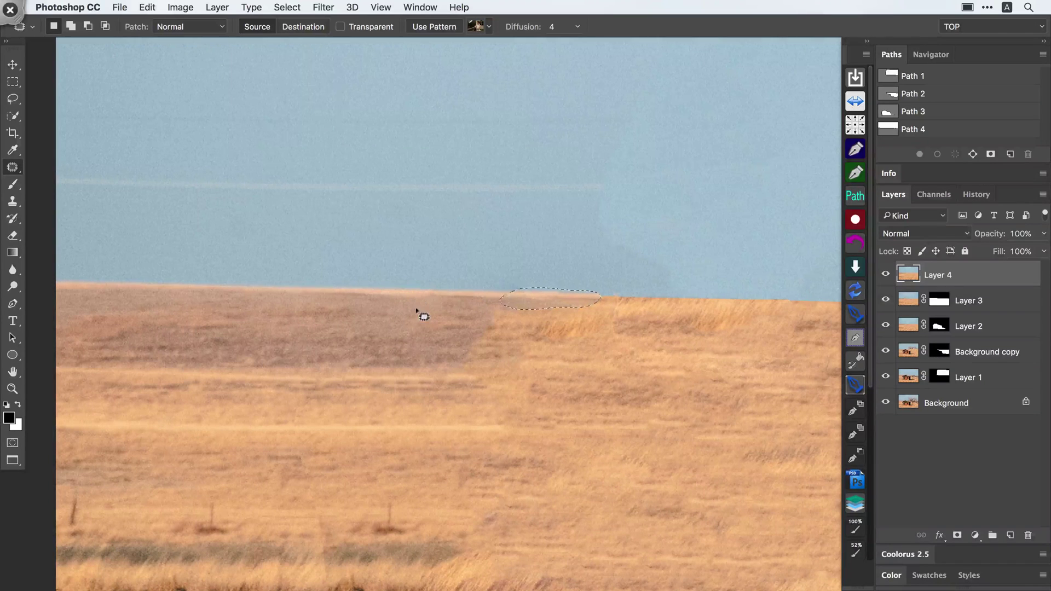
key("super+d")
Patch the dark tonal edge in the sky just above the middle of the horizon with clean sky.
key("super+space")
left_click_drag(540, 305, 457, 283)
key("super+space")
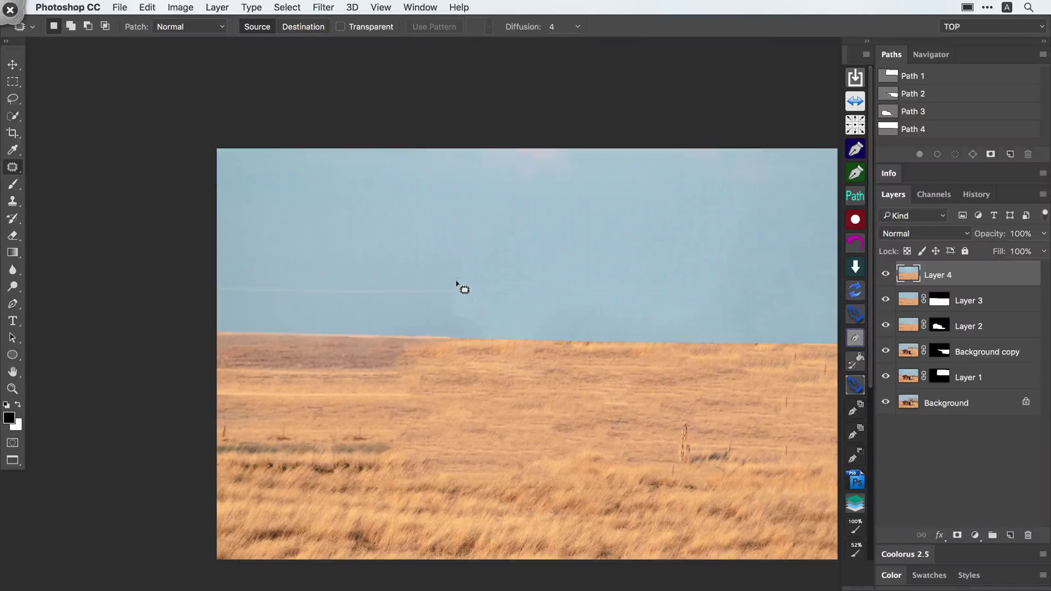
left_click_drag(487, 336, 417, 258)
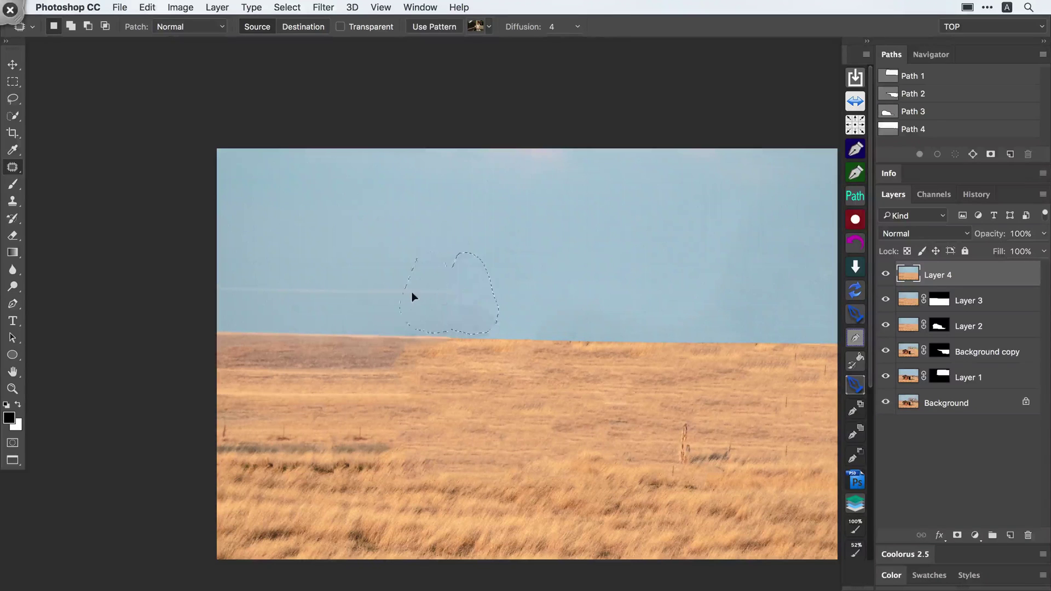
key("space")
mouse_move(571, 284)
left_mouse_down()
mouse_move(565, 223)
mouse_move(544, 326)
mouse_move(463, 267)
left_mouse_up()
key("super+d")
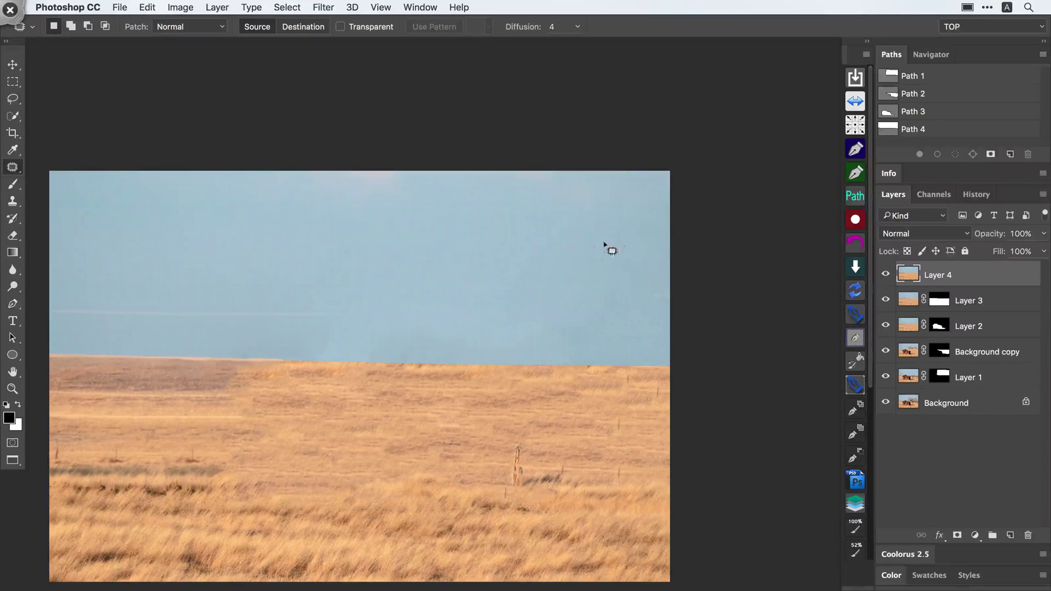
Patch the uneven area in the right part of the sky with smoother sky to its left.
mouse_move(604, 244)
left_mouse_down()
mouse_move(581, 252)
mouse_move(587, 245)
left_mouse_up()
left_click_drag(597, 265, 515, 268)
left_click(512, 271)
Patch the repeated texture in the middle of the field with grass from nearby areas.
key("space")
mouse_move(480, 302)
left_mouse_down()
mouse_move(562, 264)
mouse_move(514, 284)
mouse_move(560, 297)
left_mouse_up()
key("super+space")
key("super+space")
key("super+space")
left_click_drag(520, 389, 537, 389)
mouse_move(494, 377)
left_mouse_down()
mouse_move(555, 366)
mouse_move(583, 382)
mouse_move(518, 387)
mouse_move(477, 375)
mouse_move(645, 357)
mouse_move(517, 337)
left_mouse_up()
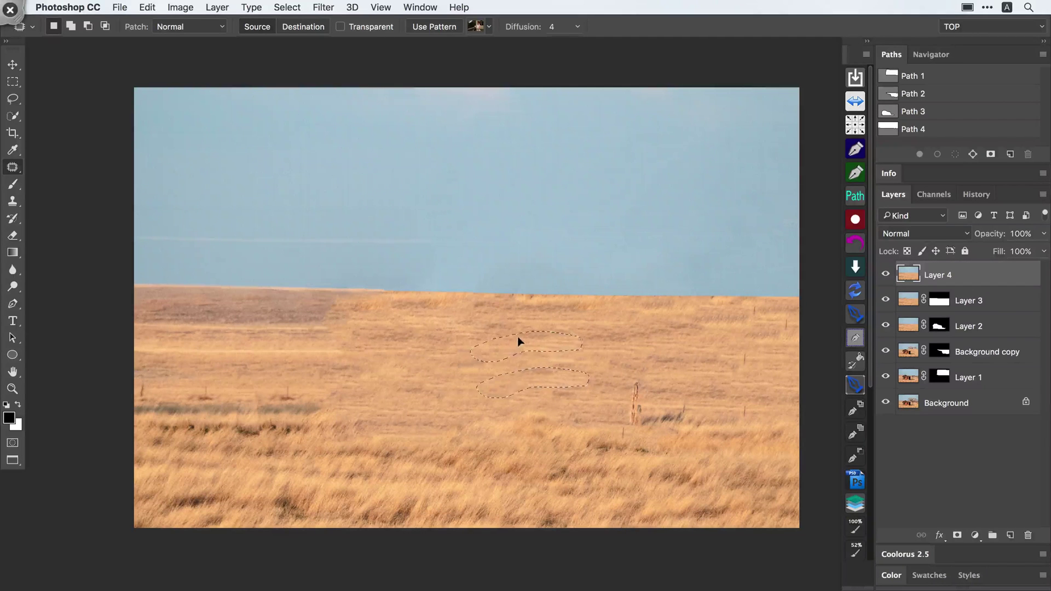
key("super+d")
left_click_drag(546, 372, 542, 381)
mouse_move(558, 388)
left_mouse_down()
mouse_move(495, 387)
mouse_move(510, 375)
mouse_move(481, 356)
left_mouse_up()
key("super+d")
Patch the remaining repeated streak in the middle of the field with nearby grass.
left_click_drag(550, 366, 595, 375)
left_click_drag(663, 339, 672, 342)
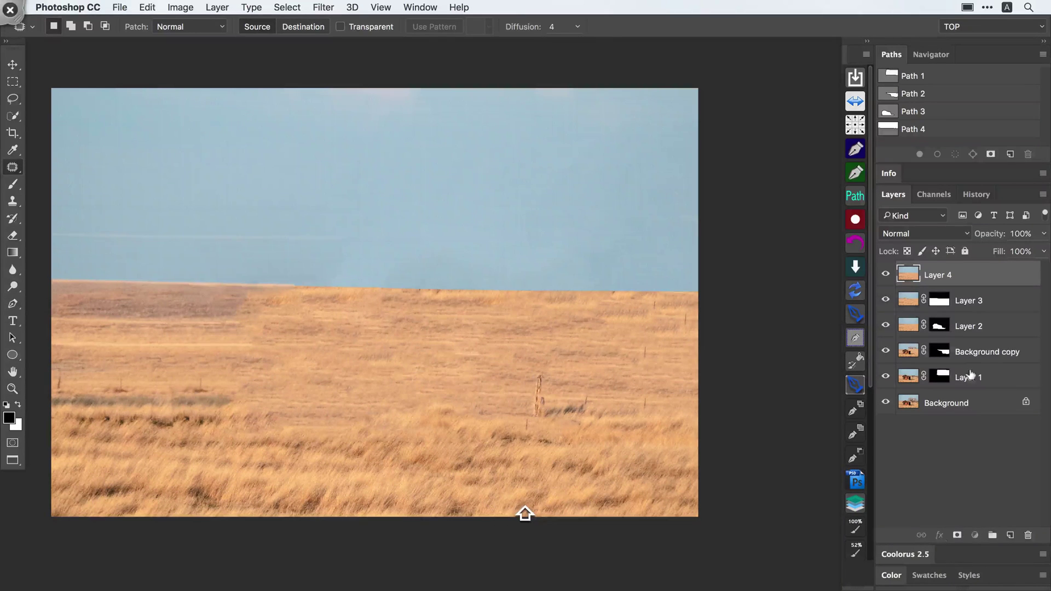
Toggle the retouching layers off and on to compare with the original photo, and reselect Layer 4.
left_click(970, 376, "shift")
key("shift+super+a")
key("shift+super+a")
left_click(970, 377)
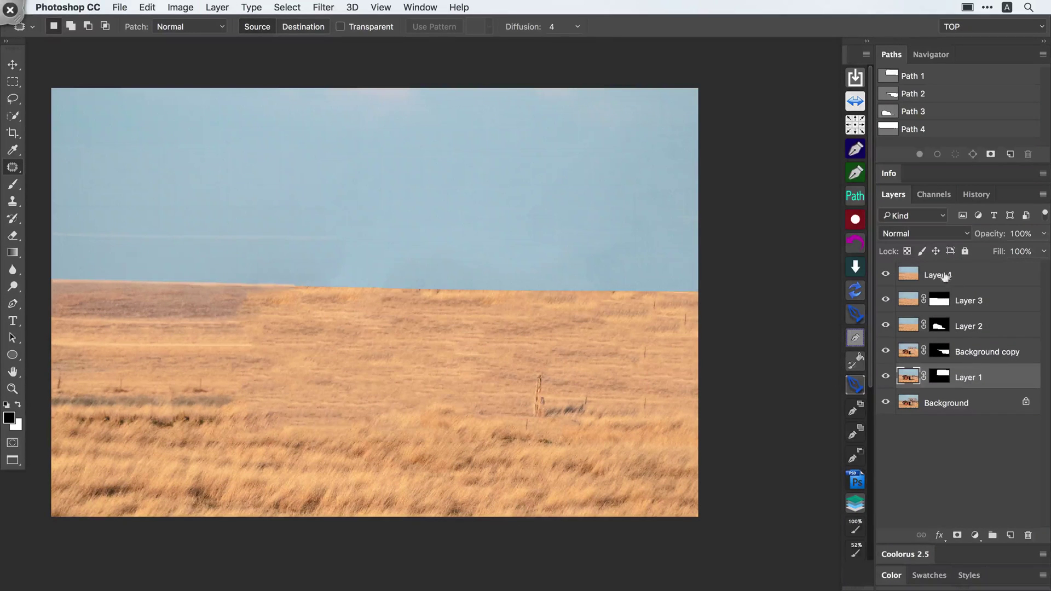
left_click(944, 278)
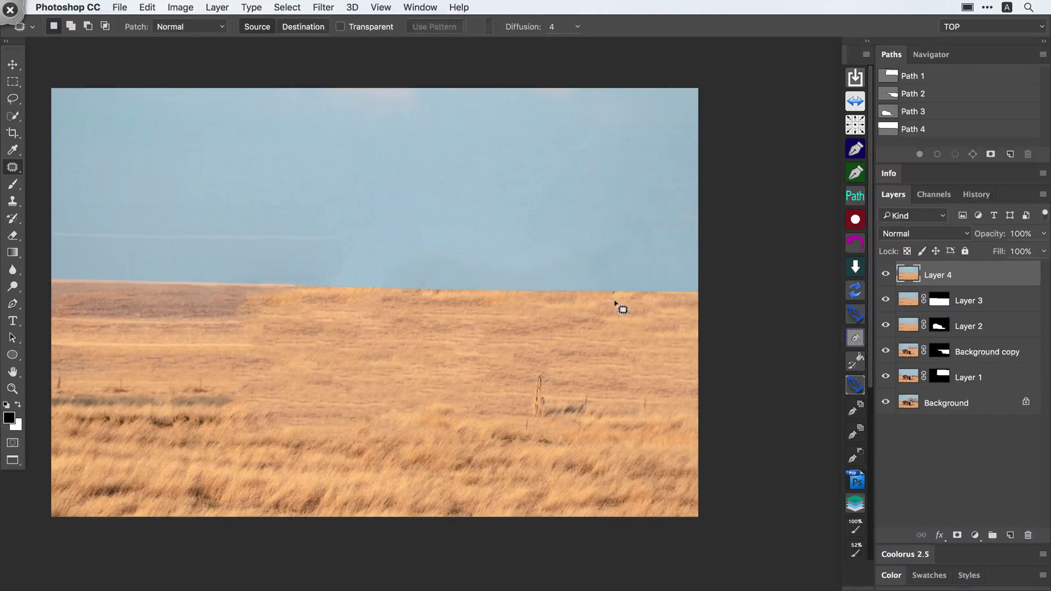
Patch out the small fence posts and dark marks at the right side of the field below the horizon.
left_click_drag(642, 319, 606, 304)
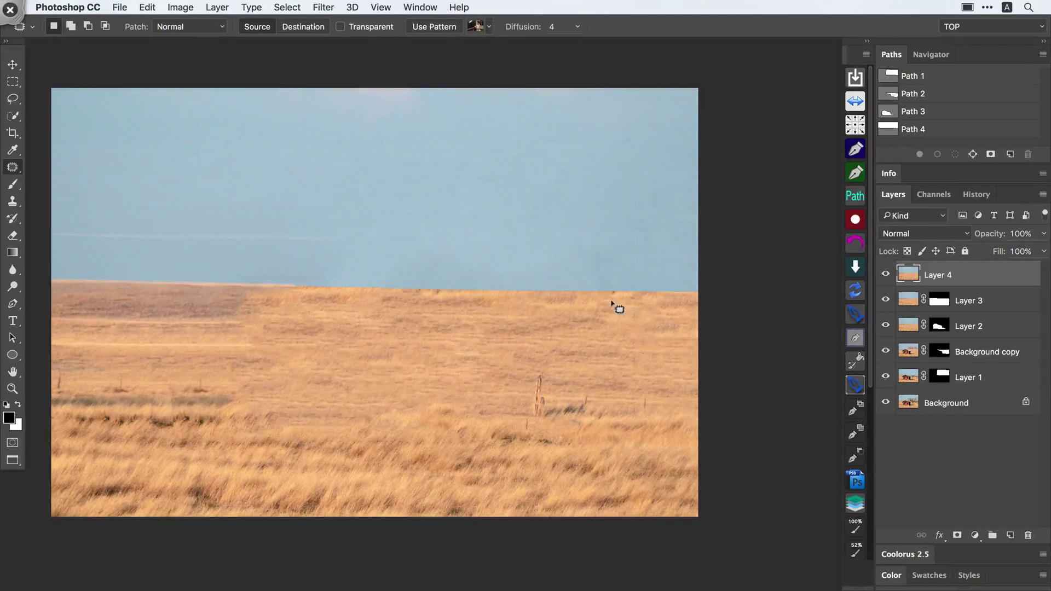
key("super+d")
mouse_move(662, 353)
left_mouse_down()
mouse_move(645, 316)
mouse_move(663, 311)
mouse_move(675, 335)
mouse_move(645, 317)
left_mouse_up()
left_click_drag(659, 325, 662, 355)
key("super+d")
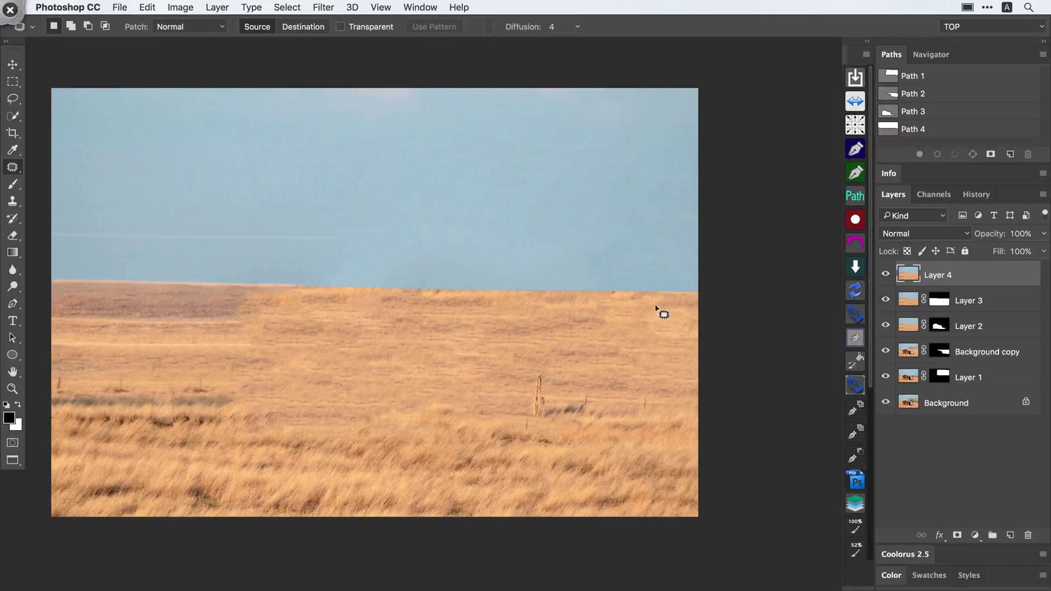
mouse_move(655, 308)
left_mouse_down()
mouse_move(623, 320)
mouse_move(652, 325)
left_mouse_up()
key("super+d")
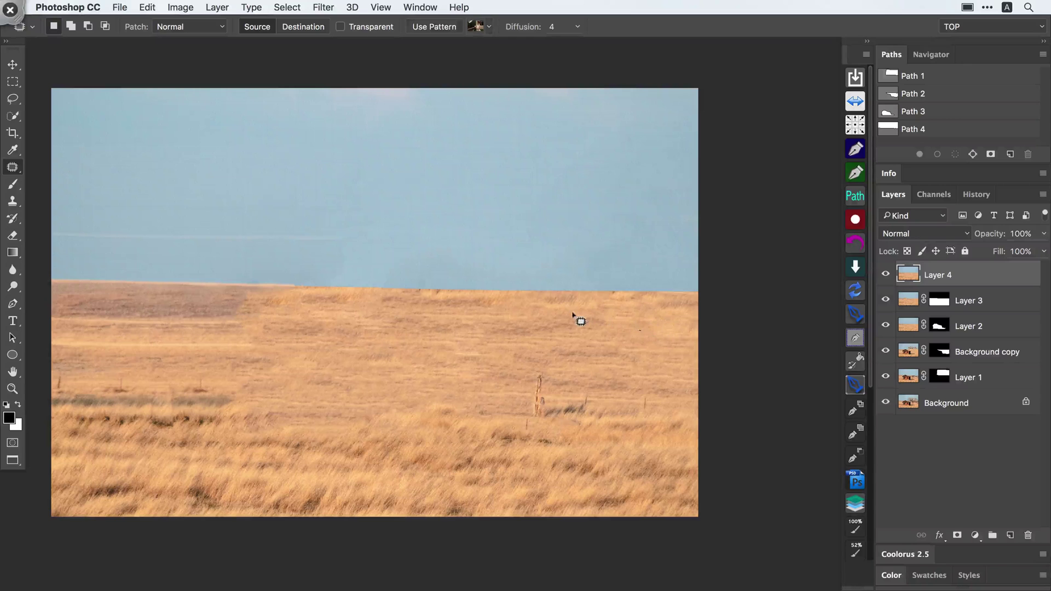
Patch the small repeated spots in the middle and right of the field with neighbouring grass.
left_click_drag(582, 328, 575, 320)
mouse_move(581, 322)
left_mouse_down()
mouse_move(631, 320)
mouse_move(614, 309)
mouse_move(620, 332)
left_mouse_up()
key("super+d")
key("super+d")
left_click_drag(449, 353, 553, 340)
mouse_move(557, 346)
left_mouse_down()
mouse_move(495, 354)
mouse_move(550, 333)
left_mouse_up()
Patch the dark smudge in the sky just above the middle of the horizon with clean sky to its right.
left_click_drag(431, 277, 450, 279)
left_click_drag(446, 268, 511, 251)
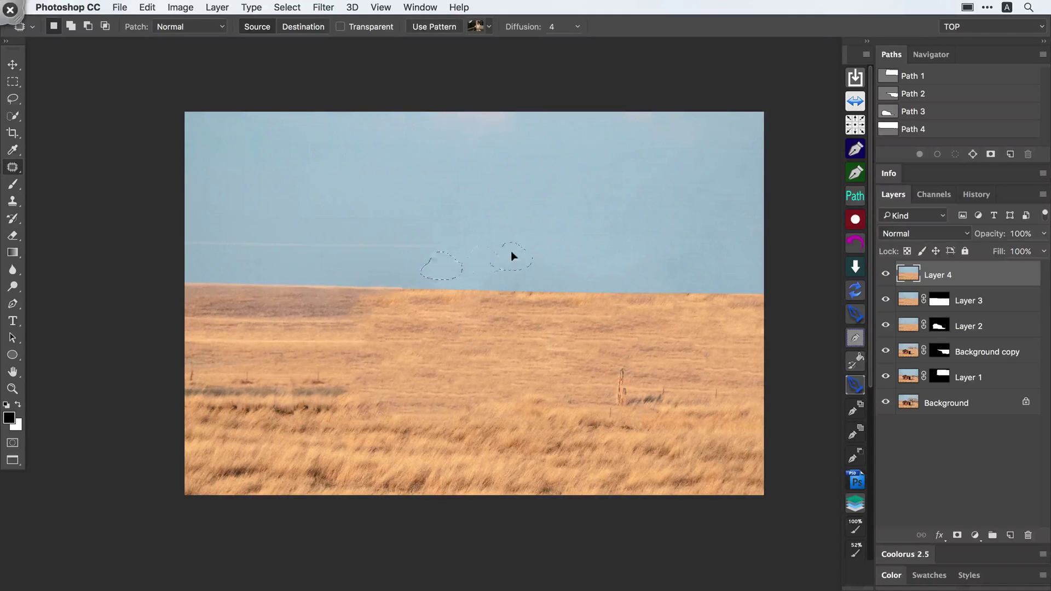
key("super+d")
left_click_drag(435, 264, 496, 267)
key("super+d")
Patch two uneven areas in the right part of the sky with smoother sky to their left.
mouse_move(694, 195)
left_mouse_down()
mouse_move(665, 198)
mouse_move(651, 174)
left_mouse_up()
left_click_drag(635, 174, 557, 181)
key("super+d")
left_click_drag(634, 207, 684, 191)
left_click_drag(684, 190, 614, 202)
key("super+d")
Patch out the small dark tuft in the left part of the field and touch up the dark grass strip below it.
left_click_drag(516, 289, 528, 293, "super")
left_click_drag(579, 317, 564, 307)
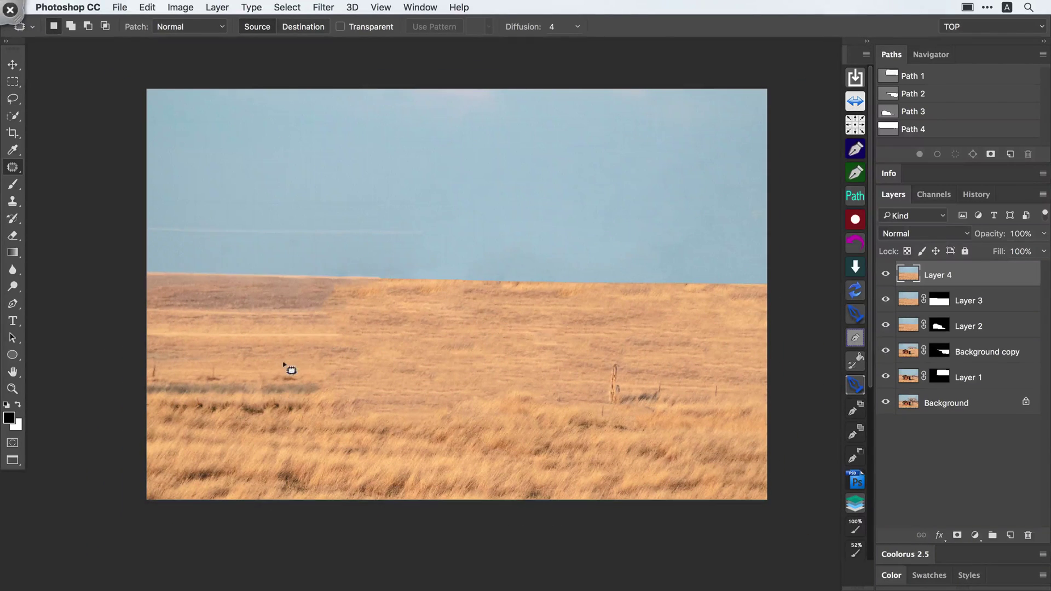
left_click_drag(275, 378, 282, 365)
left_click_drag(290, 371, 319, 356)
key("super+d")
left_click_drag(257, 391, 294, 396)
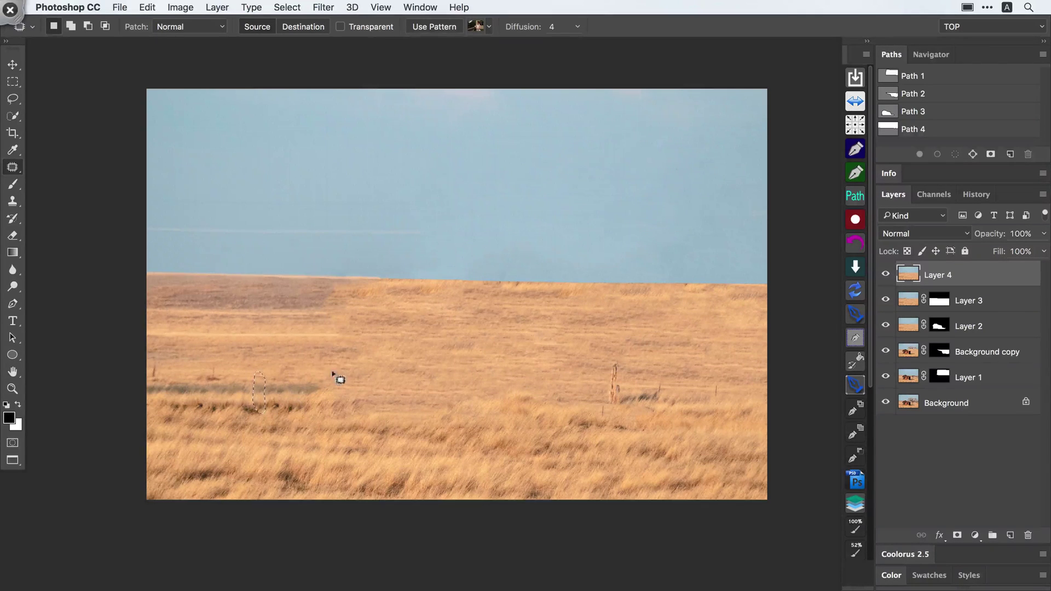
left_click(376, 378)
key("space")
left_click_drag(510, 359, 495, 358)
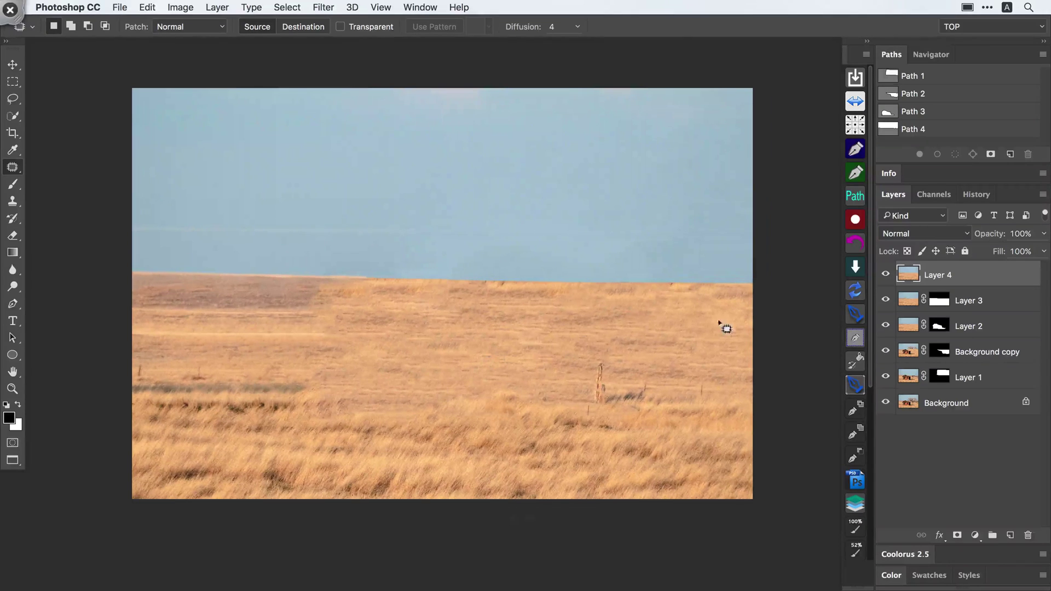
Select Layer 4 through Layer 1 and toggle their visibility repeatedly to compare the retouch with the original photo.
left_click(974, 374, "shift")
key("shift+super+a")
key("shift+super+a")
key("shift+super+a")
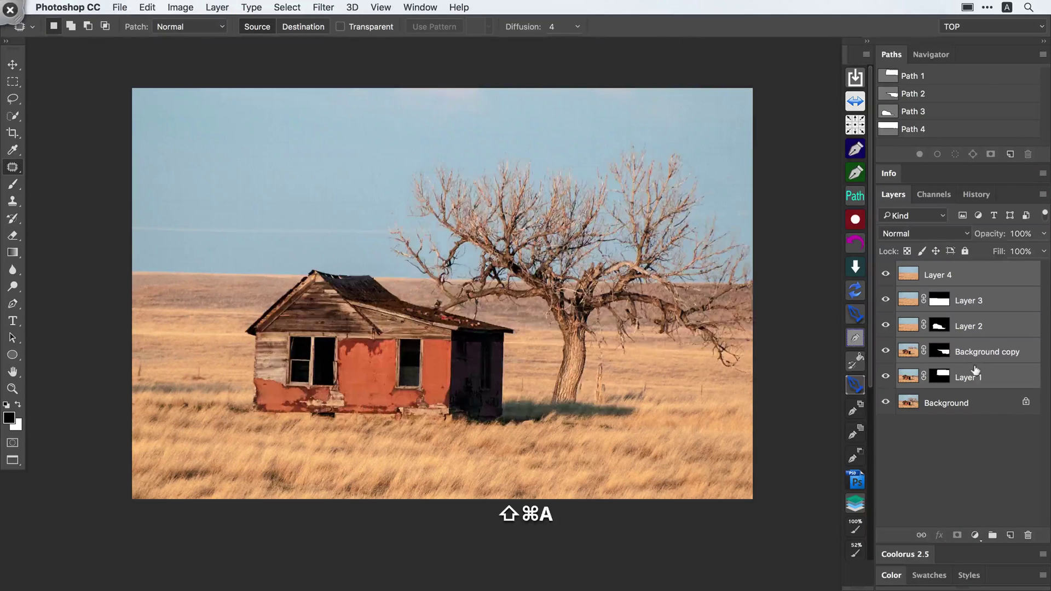
key("shift+super+a")
key("shift+super+a")
left_click(882, 378)
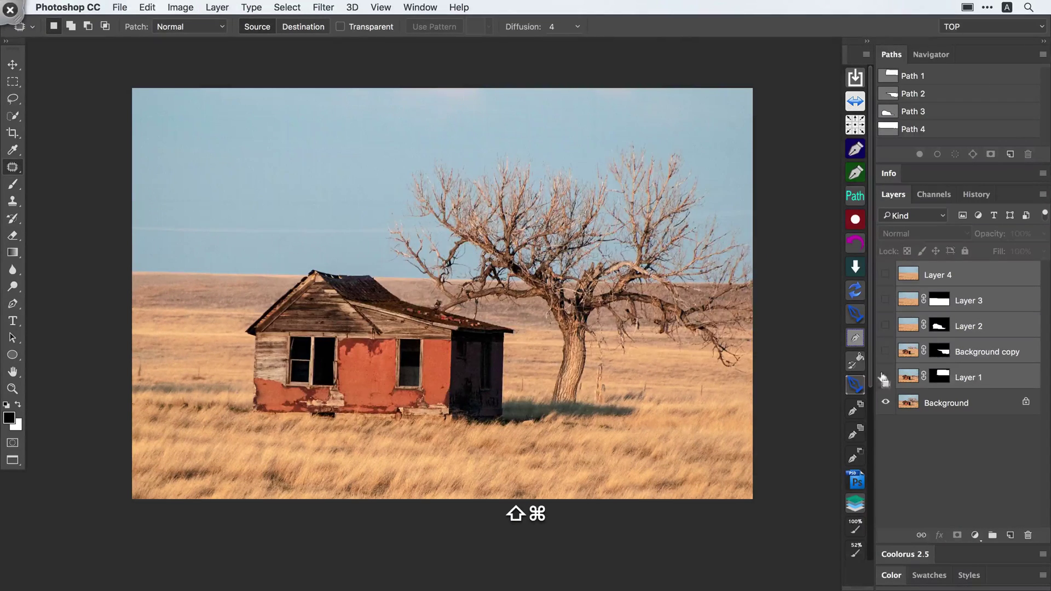
key("shift+super+a")
key("shift+super+a")
key("shift+super+a")
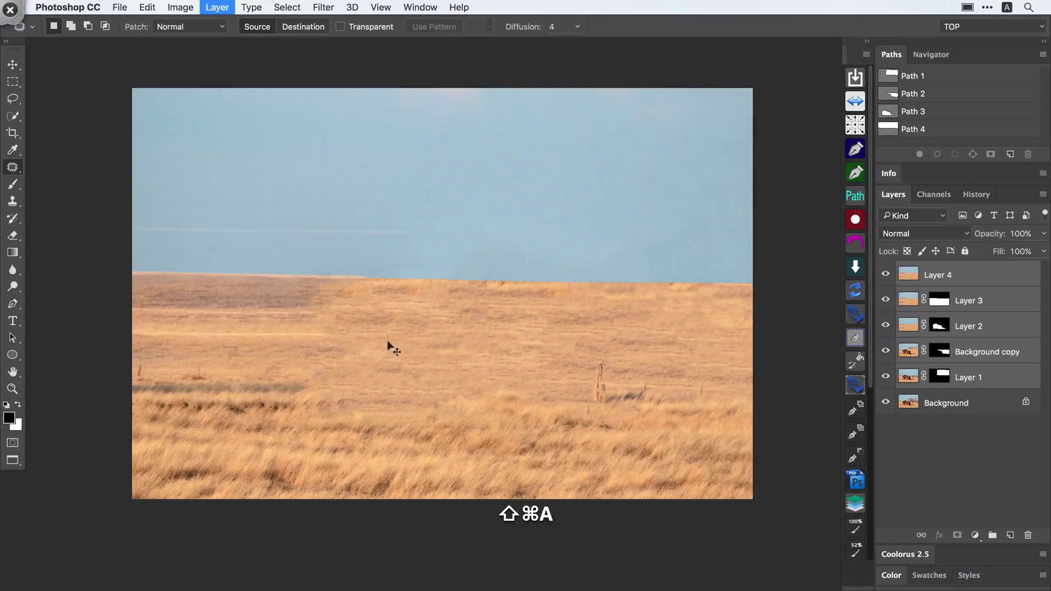
key("shift+super+a")
key("shift+super+a")
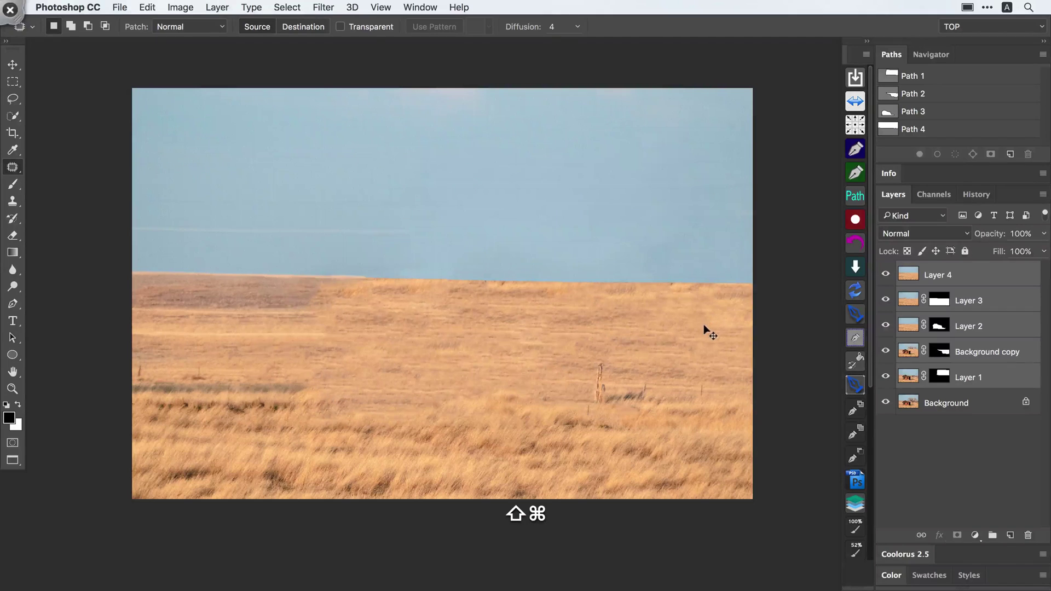
key("shift+super+a")
key("shift+super+a")
Patch the remaining dark bumps along the middle and right of the horizon on Layer 4 with clean horizon.
key("space")
left_click(497, 279)
left_click(626, 217)
key("alt+period")
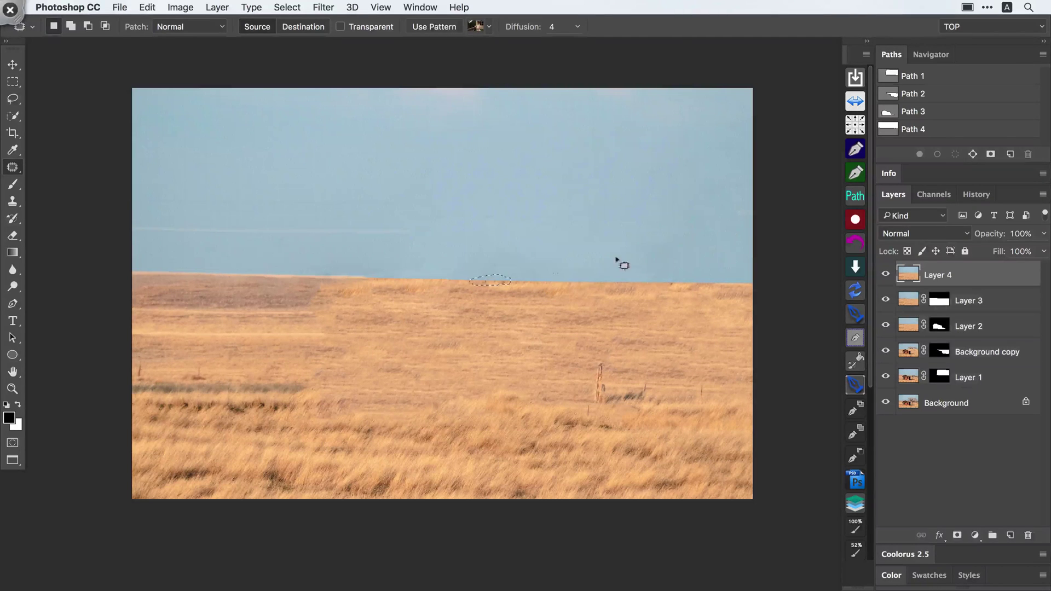
left_click_drag(523, 276, 532, 279)
left_click(593, 287)
left_click_drag(673, 276, 667, 279)
left_click(667, 289)
left_click_drag(670, 281, 642, 279)
left_click(641, 288)
left_click_drag(493, 266, 505, 278)
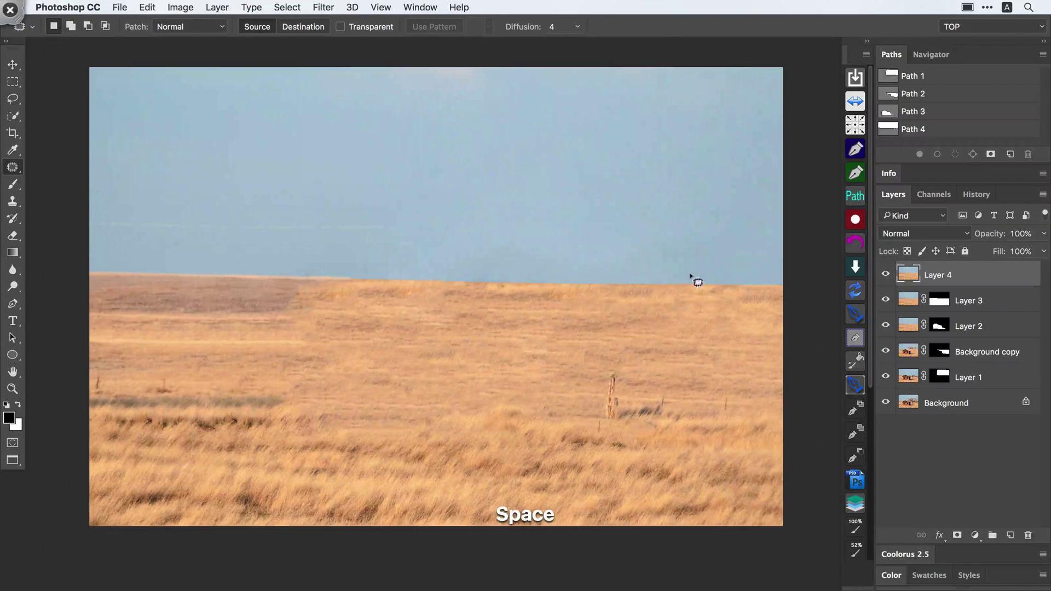
Select all layers above the Background and toggle their visibility to review the original house and tree.
left_click(968, 373, "shift+super")
key("shift+super+a")
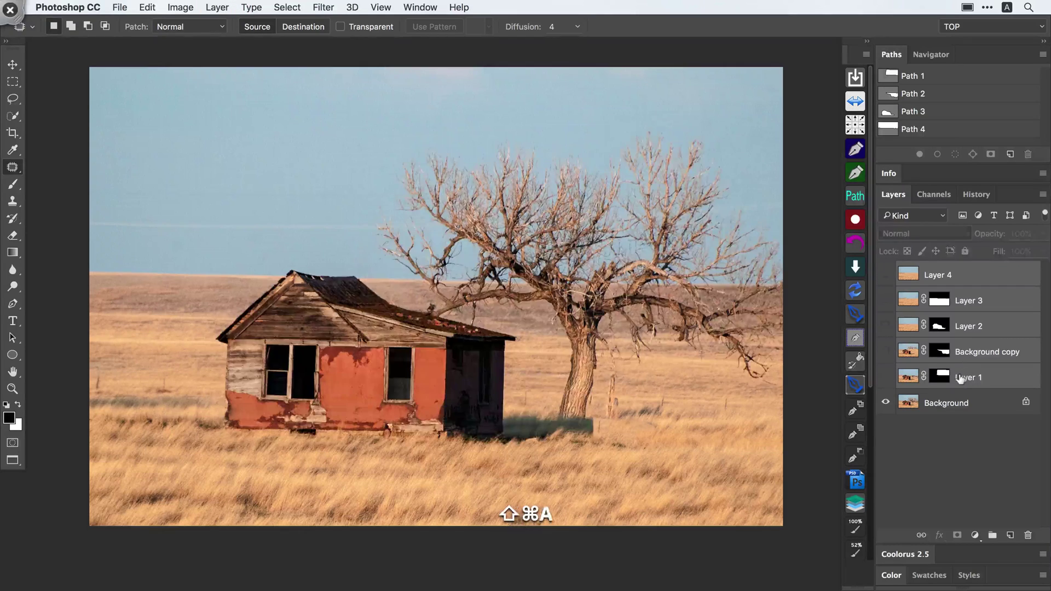
key("shift+super+a")
key("shift+super+a")
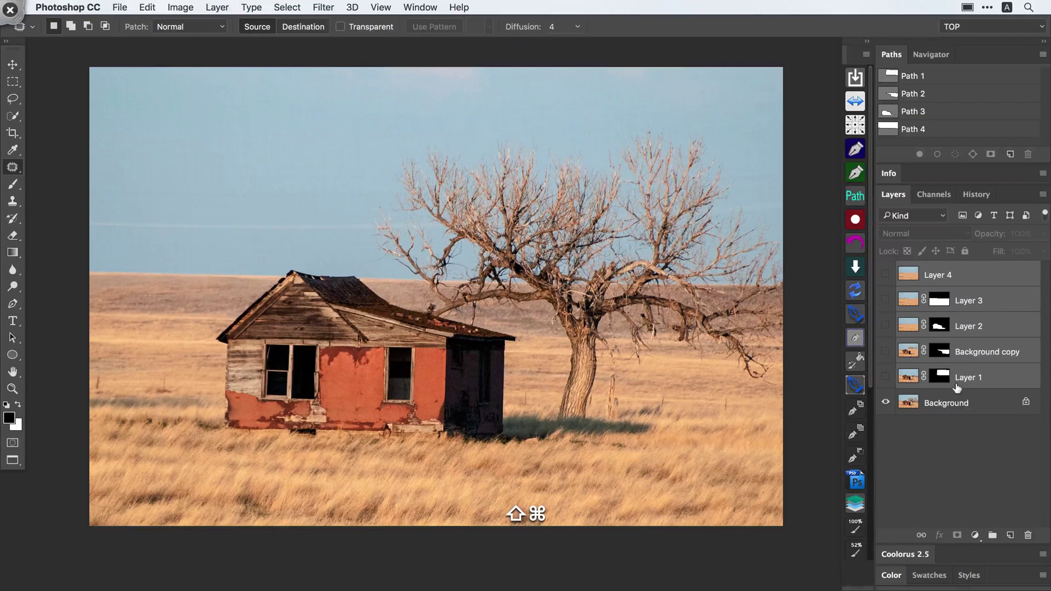
Review the outlines of Path 1, Path 2, Path 3 and Path 4 over the original photo.
left_click(919, 76)
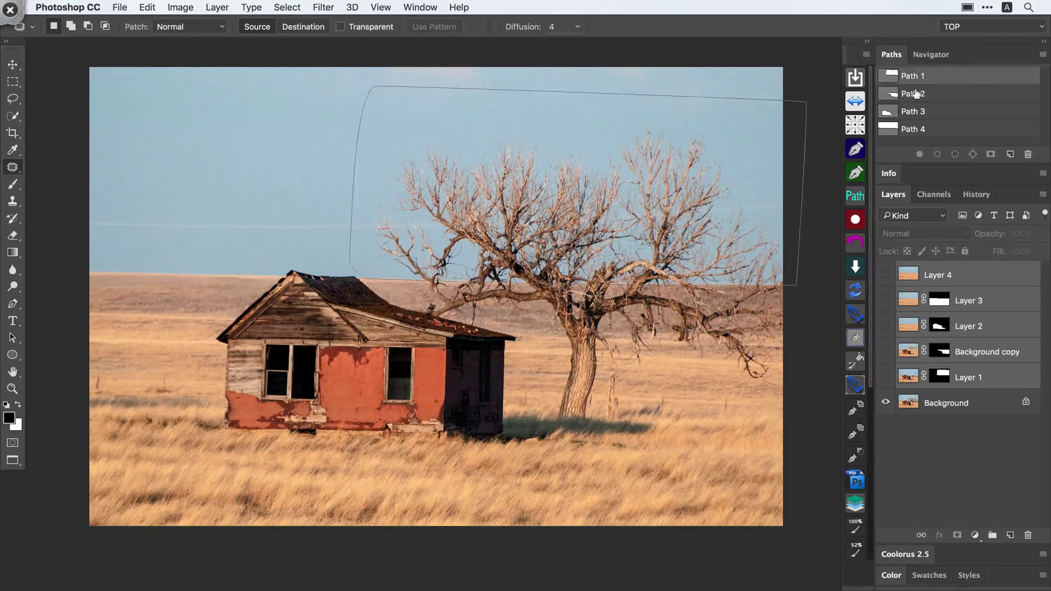
left_click(914, 94)
left_click(911, 114)
left_click(924, 77)
left_click(920, 94)
left_click(916, 112)
left_click(916, 129)
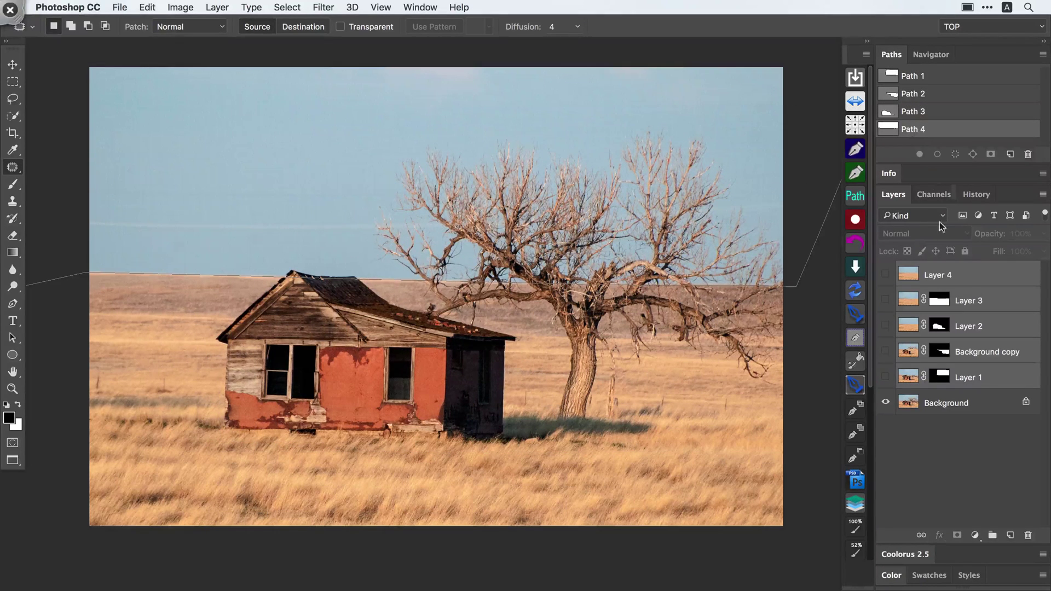
Show the four masked layers with Layer 4 hidden and view each layer's mask on its own.
left_click(937, 299)
left_click_drag(886, 331, 886, 377)
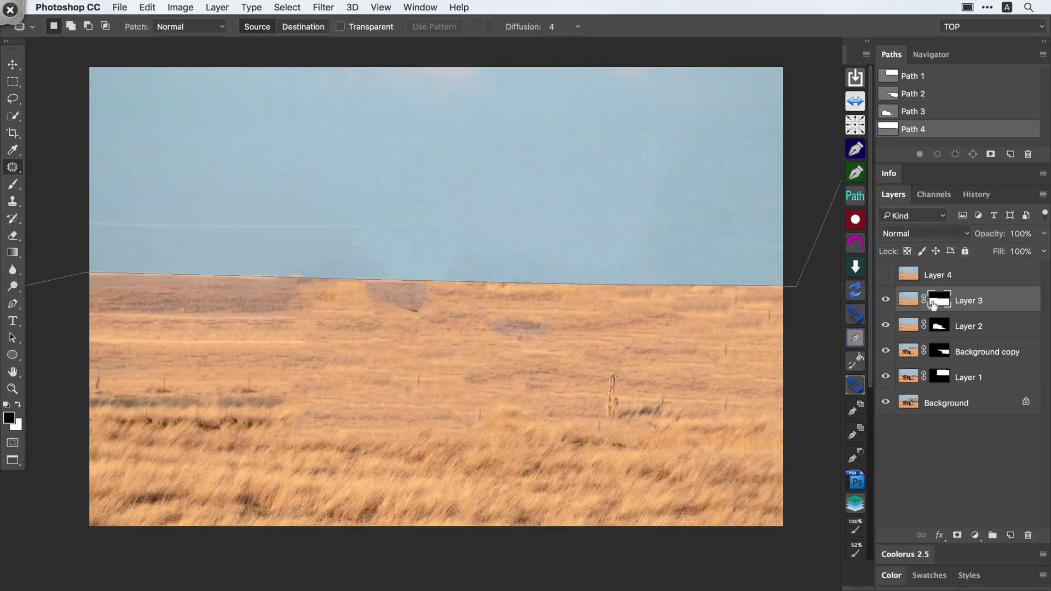
left_click(937, 299, "alt")
left_click(937, 298, "alt")
left_click(937, 326, "alt")
left_click(938, 325, "alt")
left_click(938, 351, "alt")
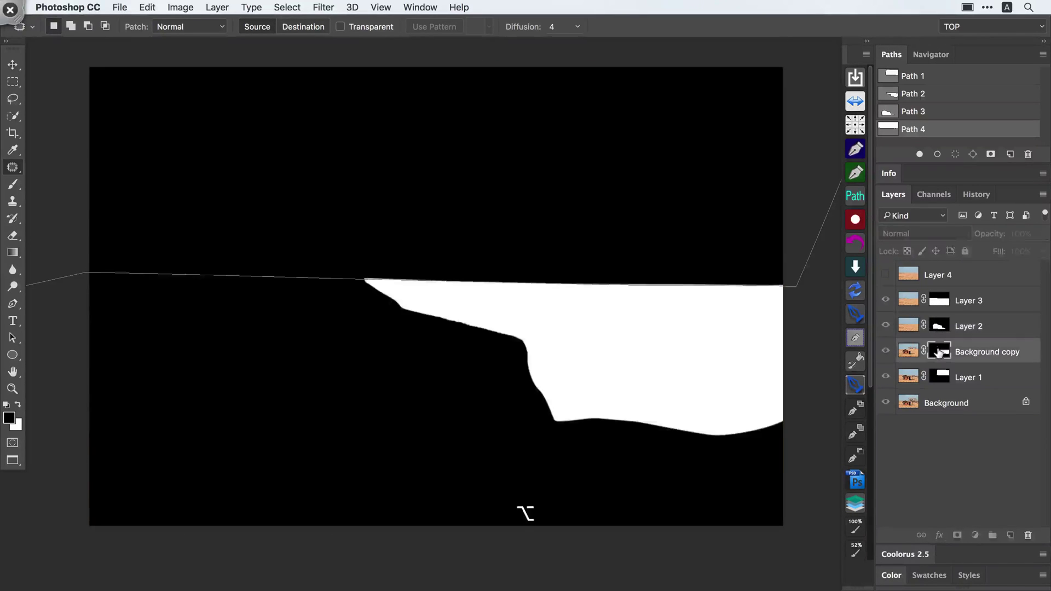
left_click(938, 353, "alt")
left_click(939, 377, "alt")
left_click(939, 376, "alt")
left_click(939, 300, "alt")
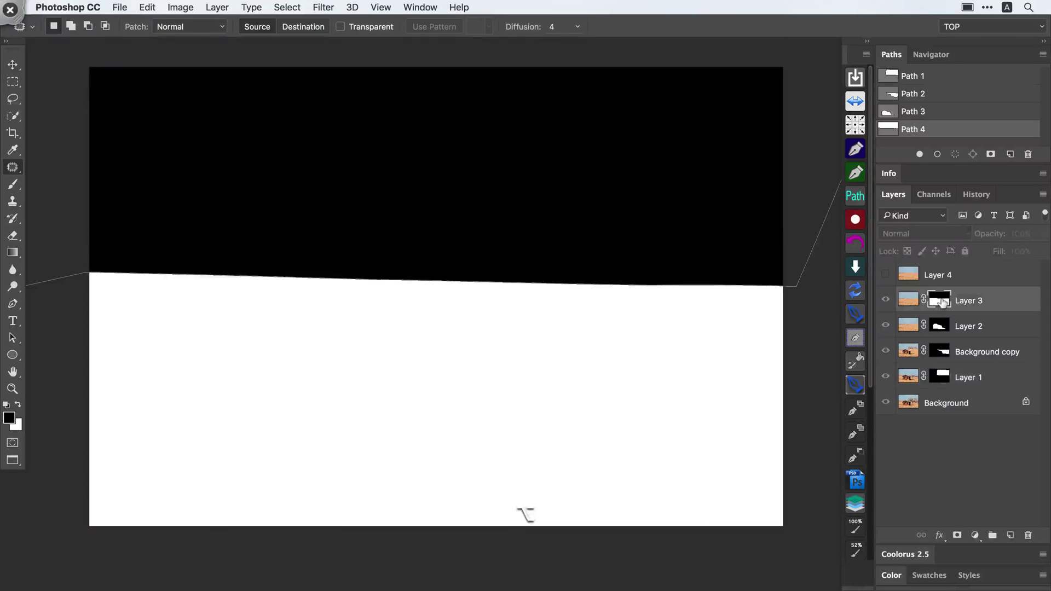
left_click(939, 300, "alt")
Review the result without the patch cleanup, and make Layer 4 visible and active again.
left_click(907, 299)
key("space")
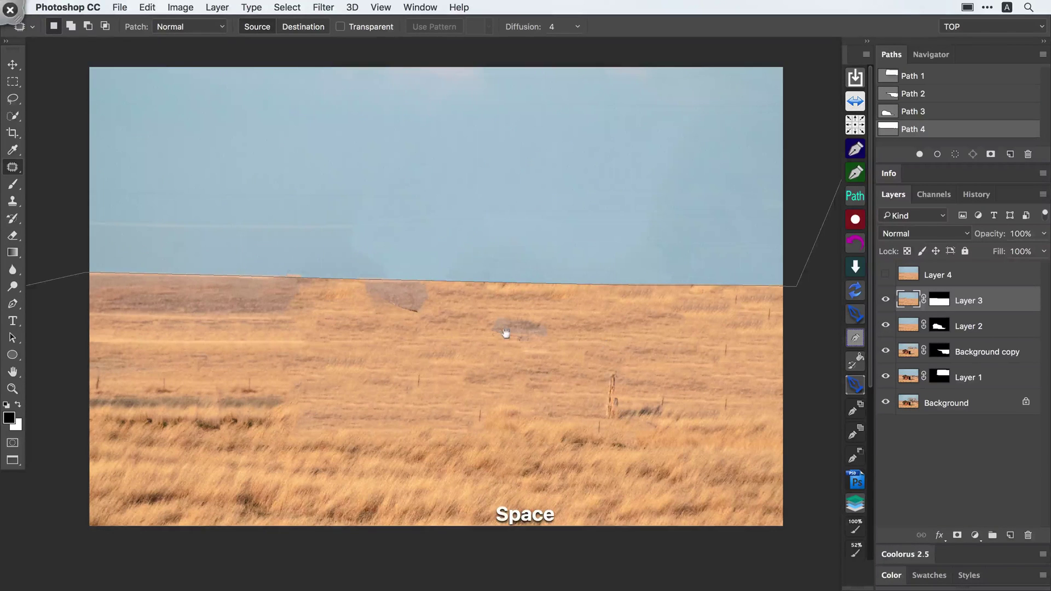
left_click_drag(497, 335, 526, 344)
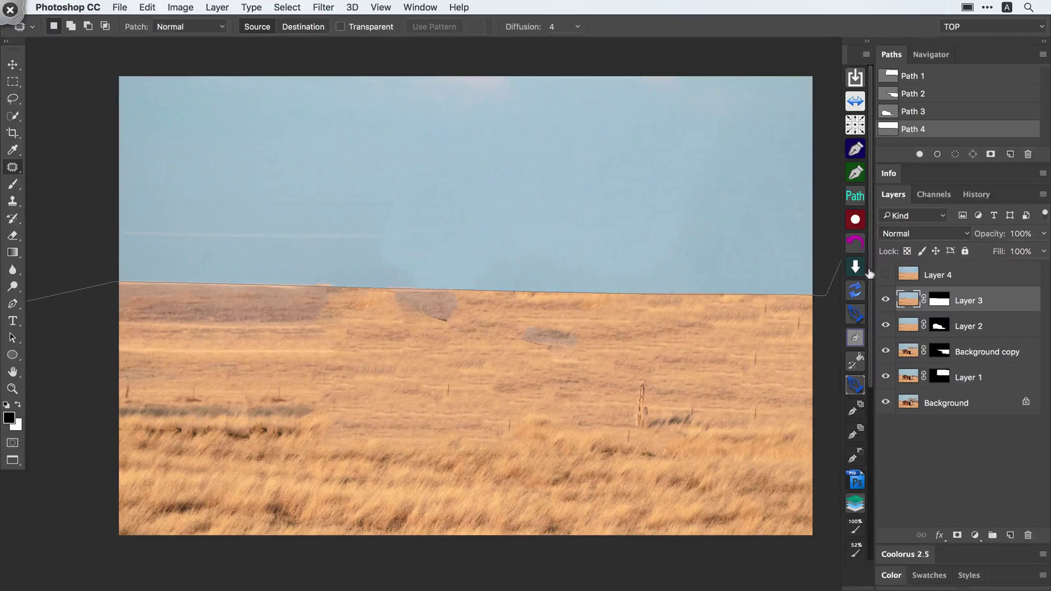
left_click(893, 273)
left_click(885, 274)
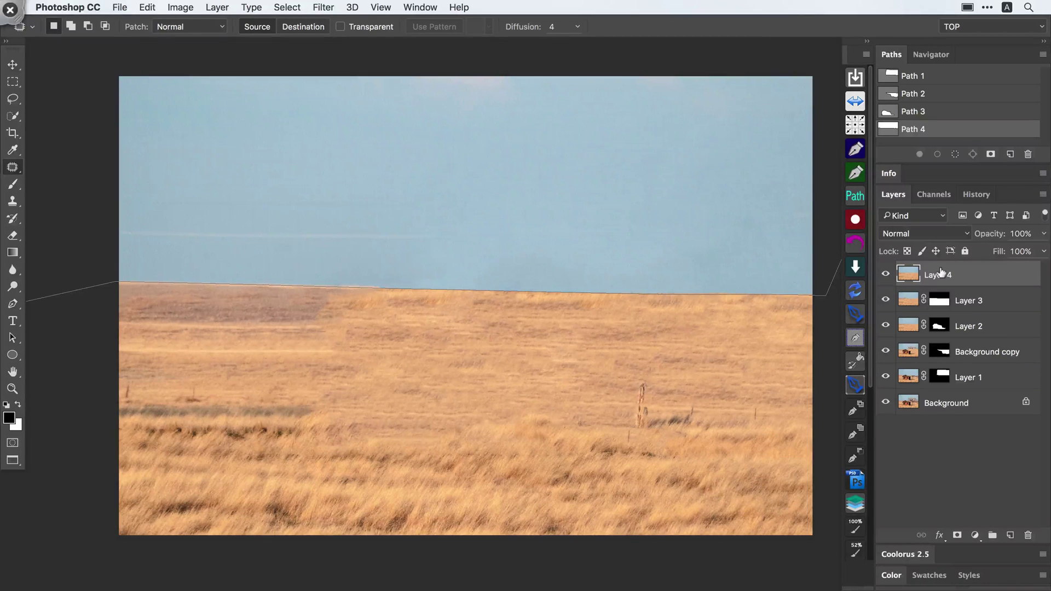
Hide the path outline and toggle Layer 4 through Layer 1 together for a final before-and-after comparison.
key("super+h")
left_click(966, 377, "shift")
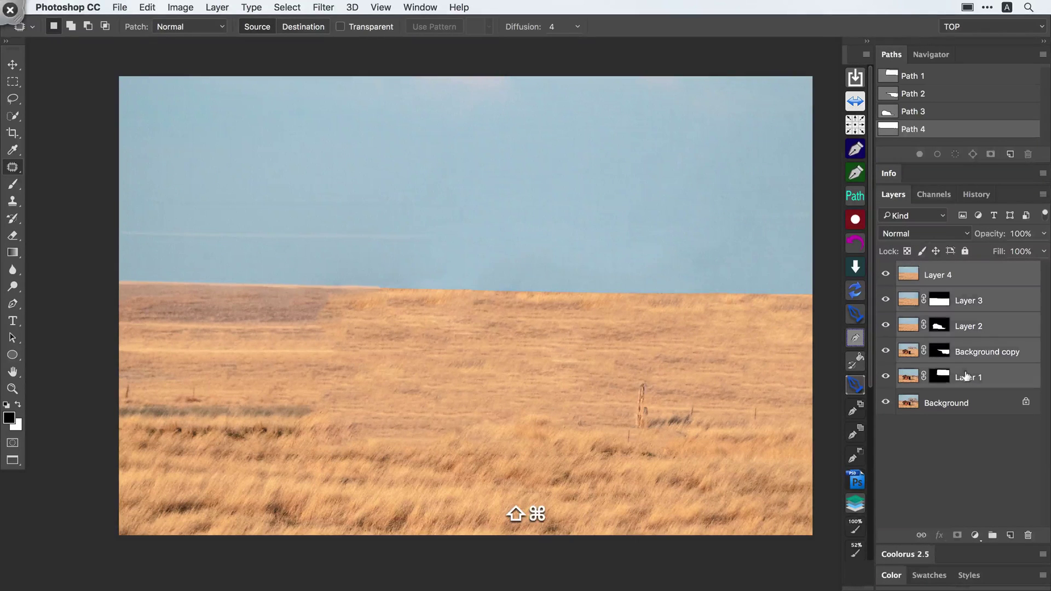
key("shift+super+a")
key("shift+super+a")
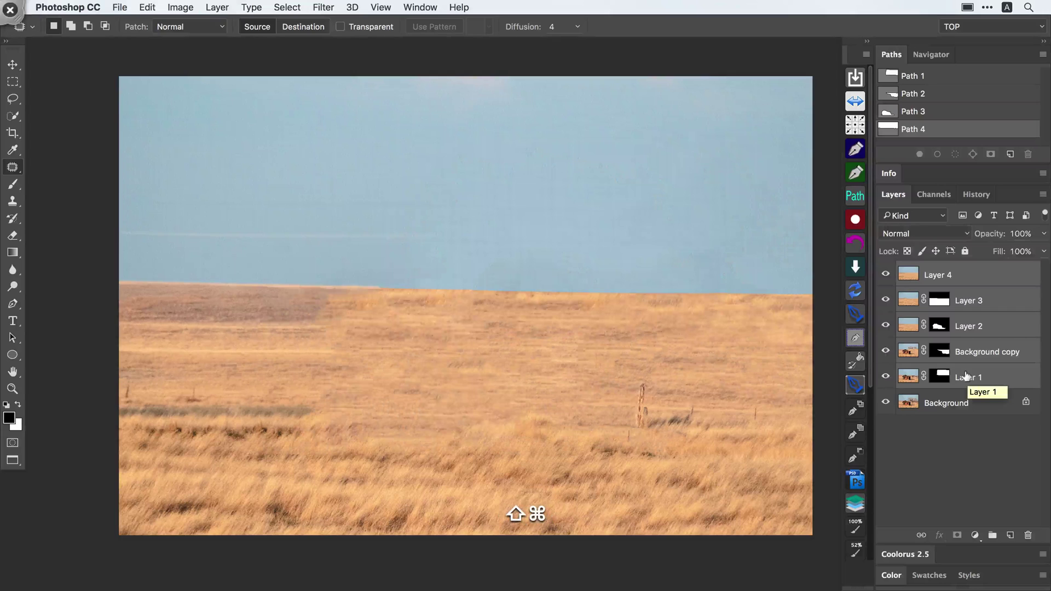